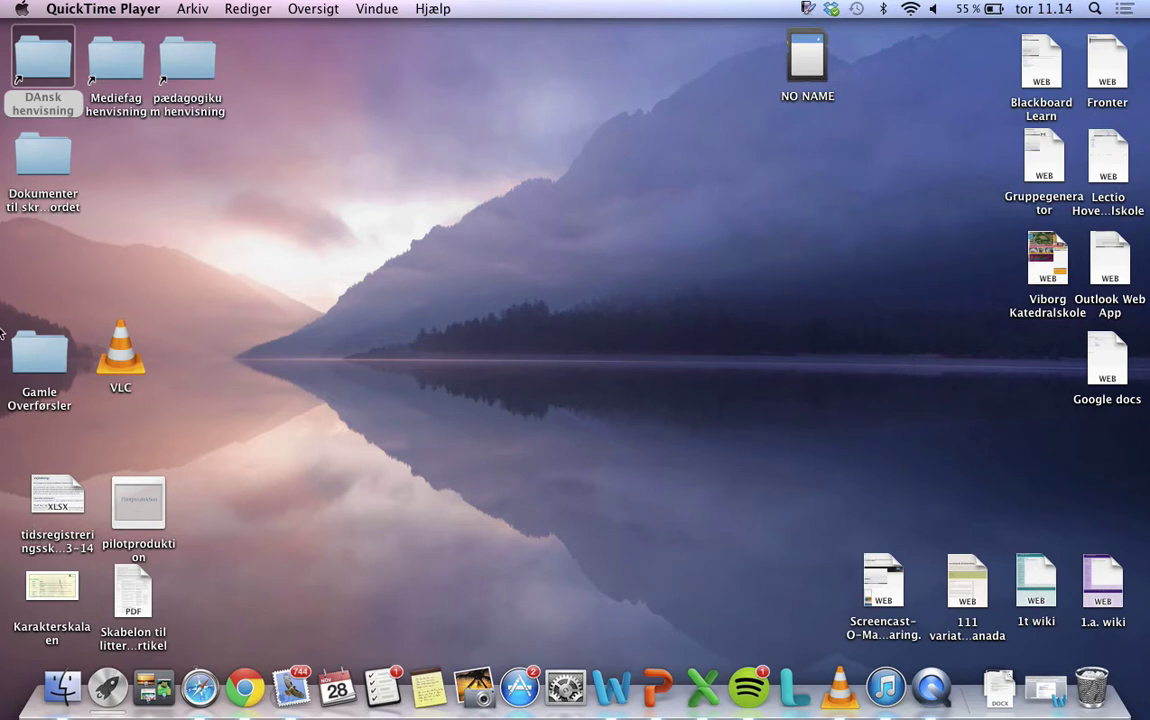
- In Finder, create a folder 'Hovedprojekt Me3 Gruppe 2' inside Film and open it
{"action": "left_click", "coordinate": [75, 700]}
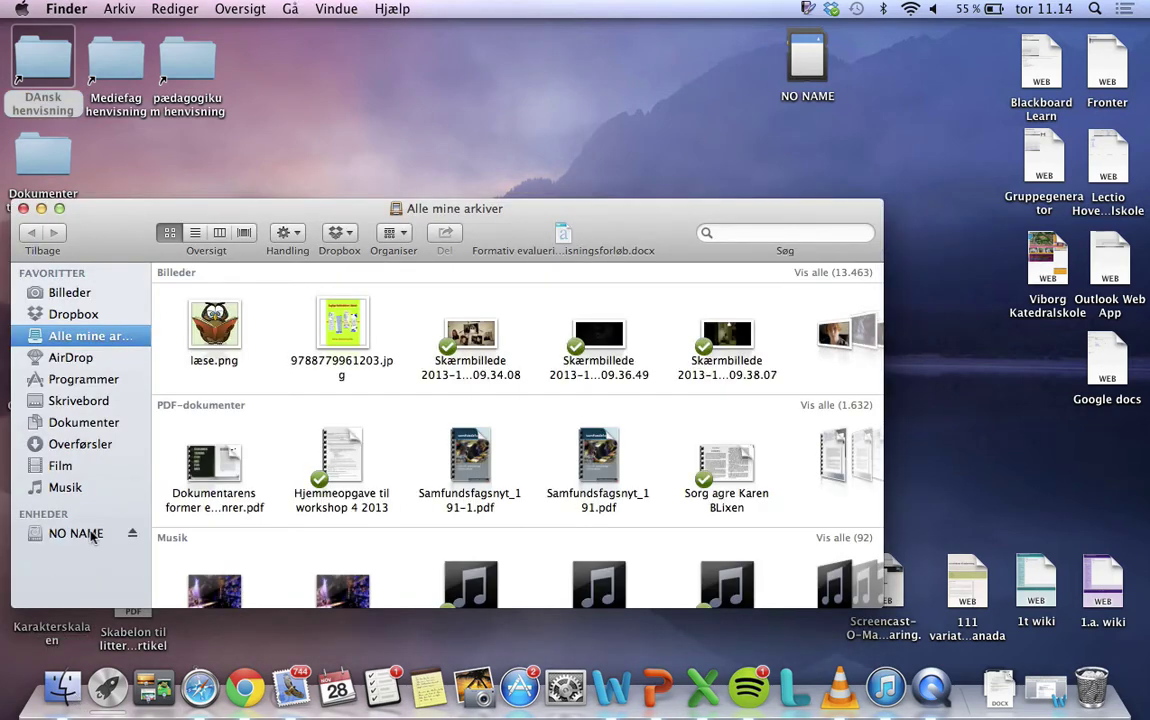
{"action": "left_click", "coordinate": [62, 468]}
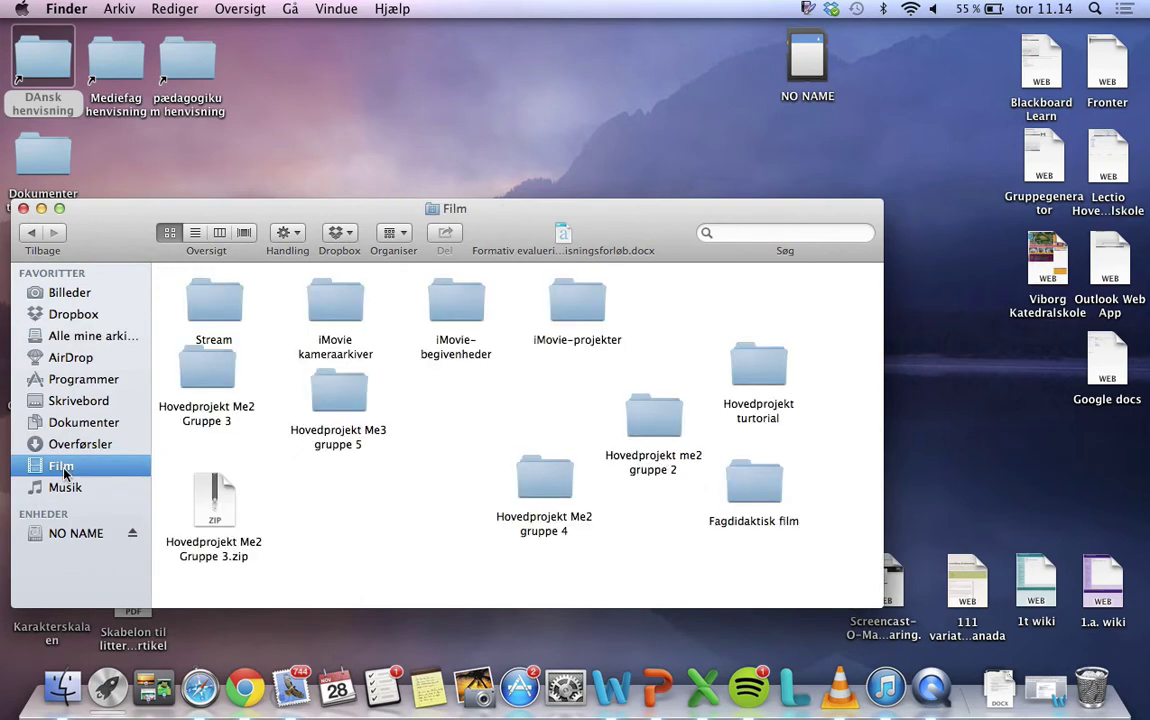
{"action": "right_click", "coordinate": [360, 537]}
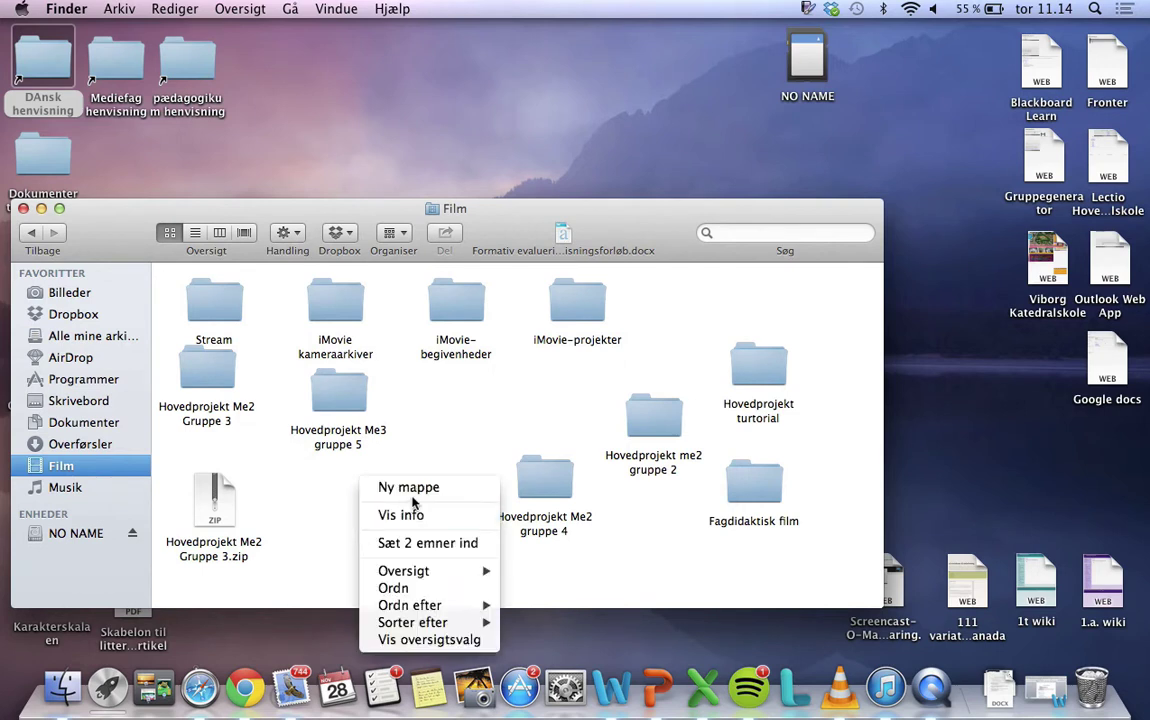
{"action": "left_click", "coordinate": [455, 484]}
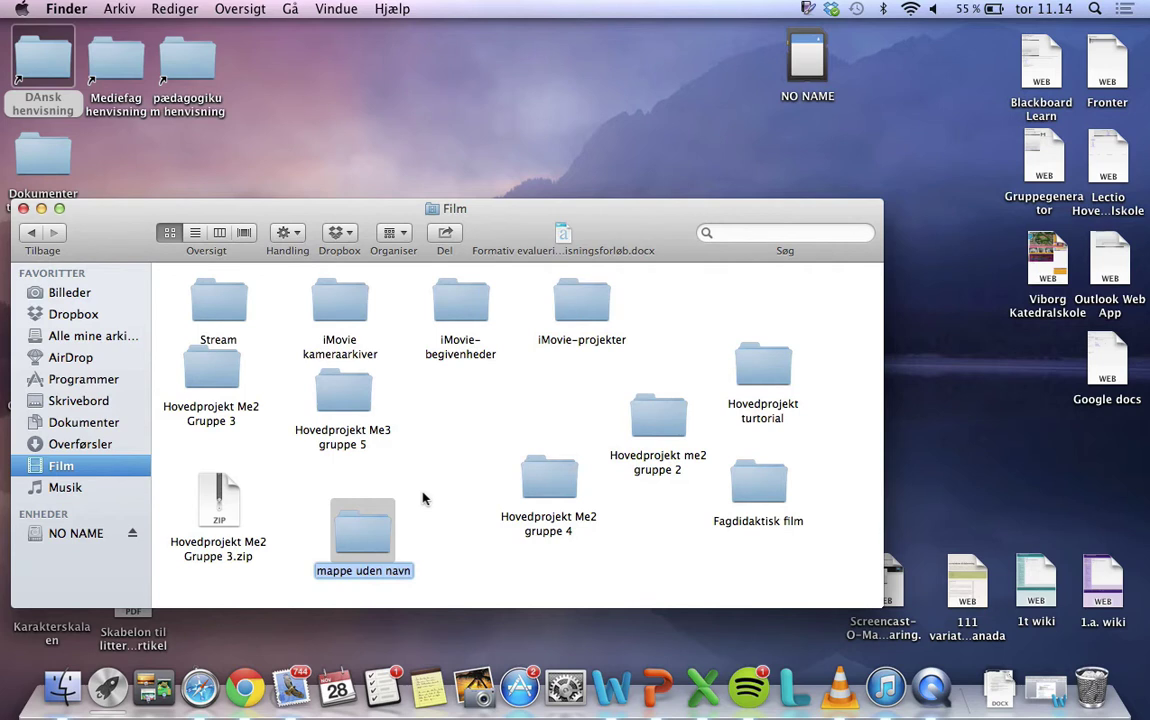
{"action": "type", "text": "Hovedp"}
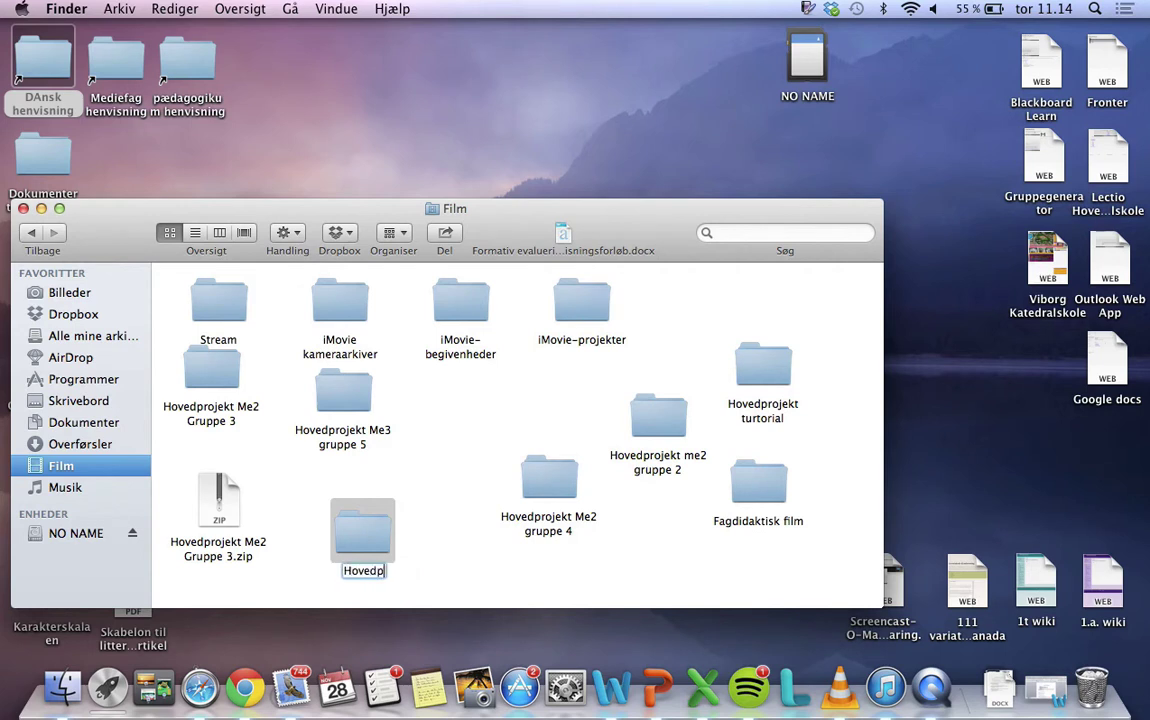
{"action": "type", "text": "rojekt"}
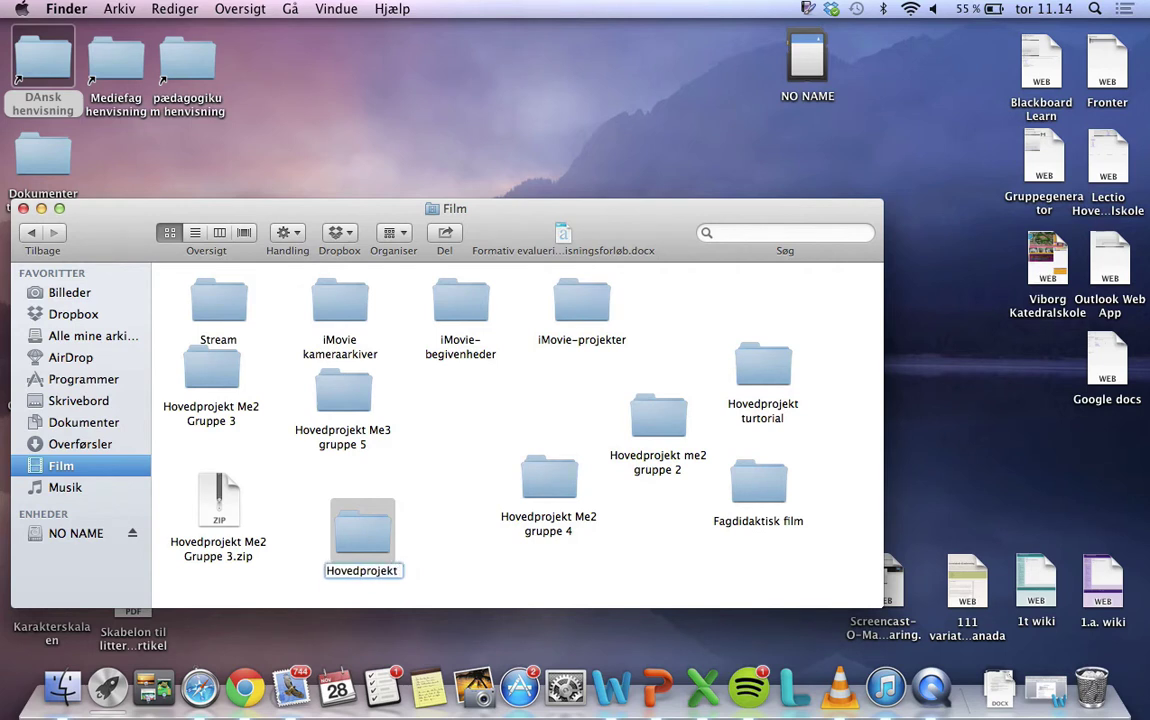
{"action": "type", "text": " Me3"}
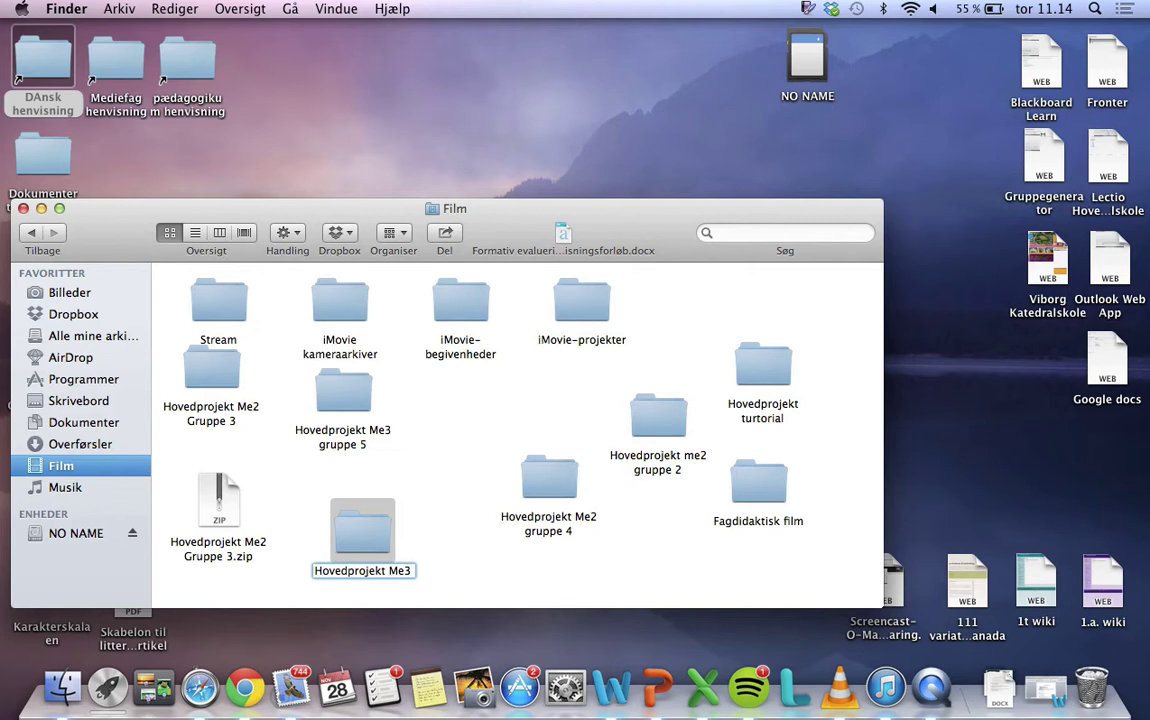
{"action": "type", "text": " Gruppe 2"}
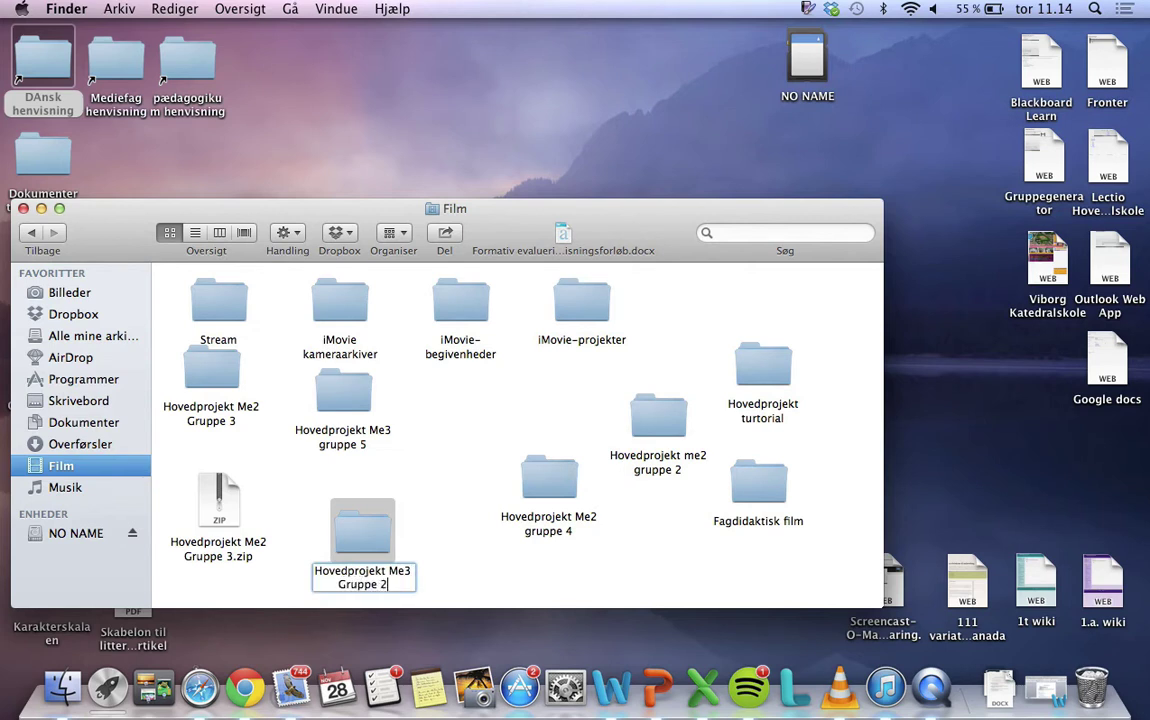
{"action": "key", "text": "Return"}
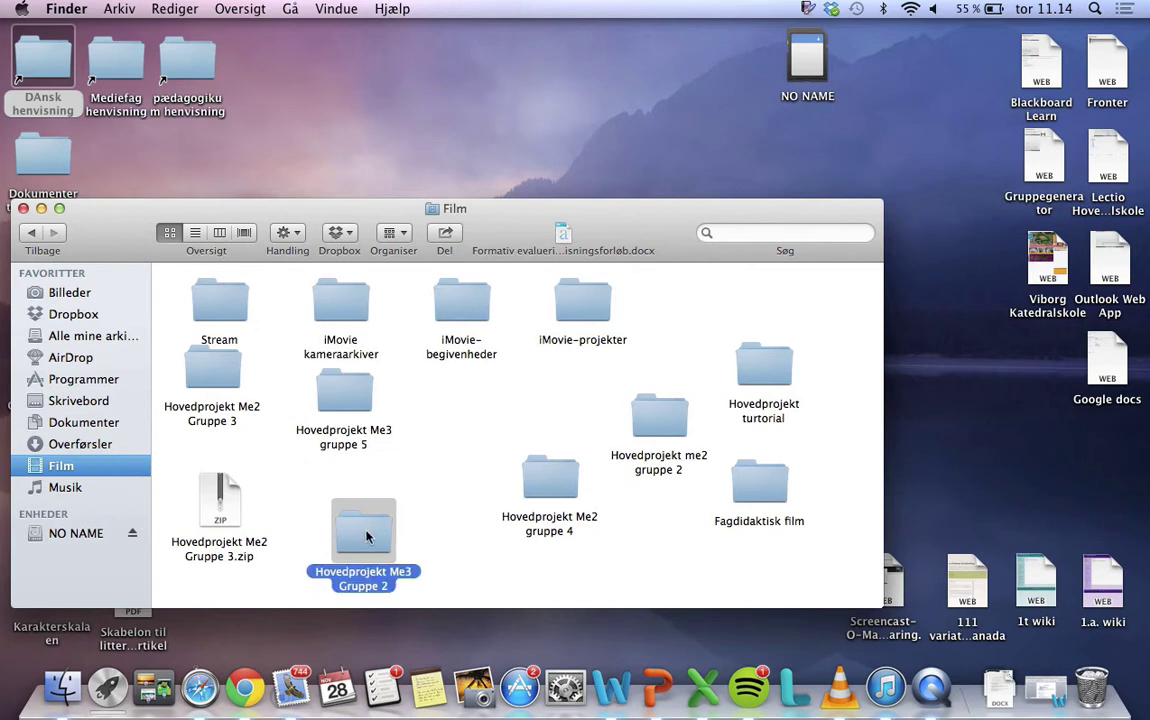
{"action": "double_click", "coordinate": [364, 532]}
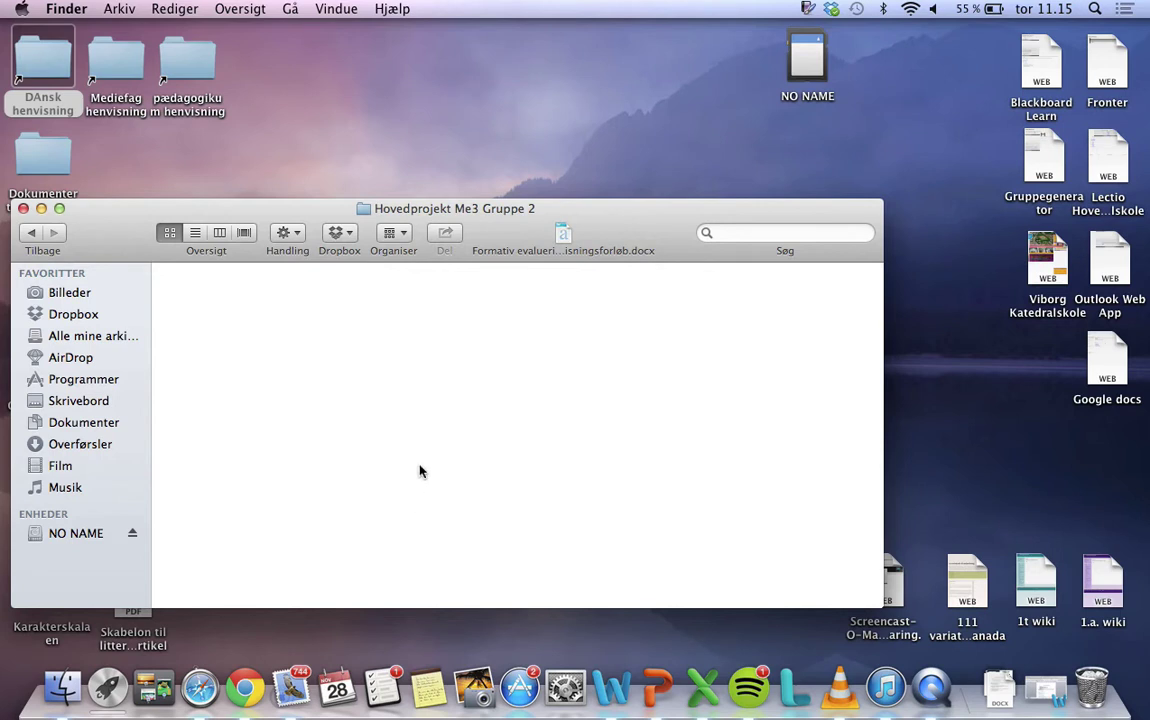
- Create a subfolder named 'Råmateriale' inside the project folder
{"action": "right_click", "coordinate": [295, 363]}
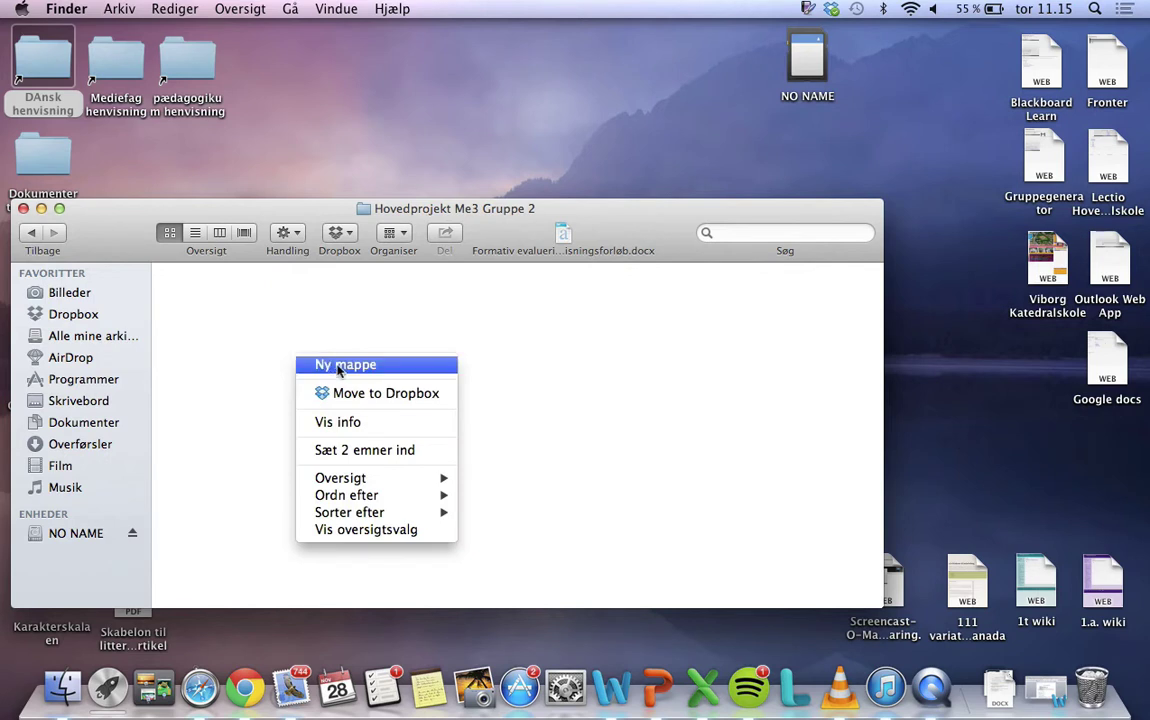
{"action": "left_click", "coordinate": [335, 368]}
{"action": "type", "text": "Rå"}
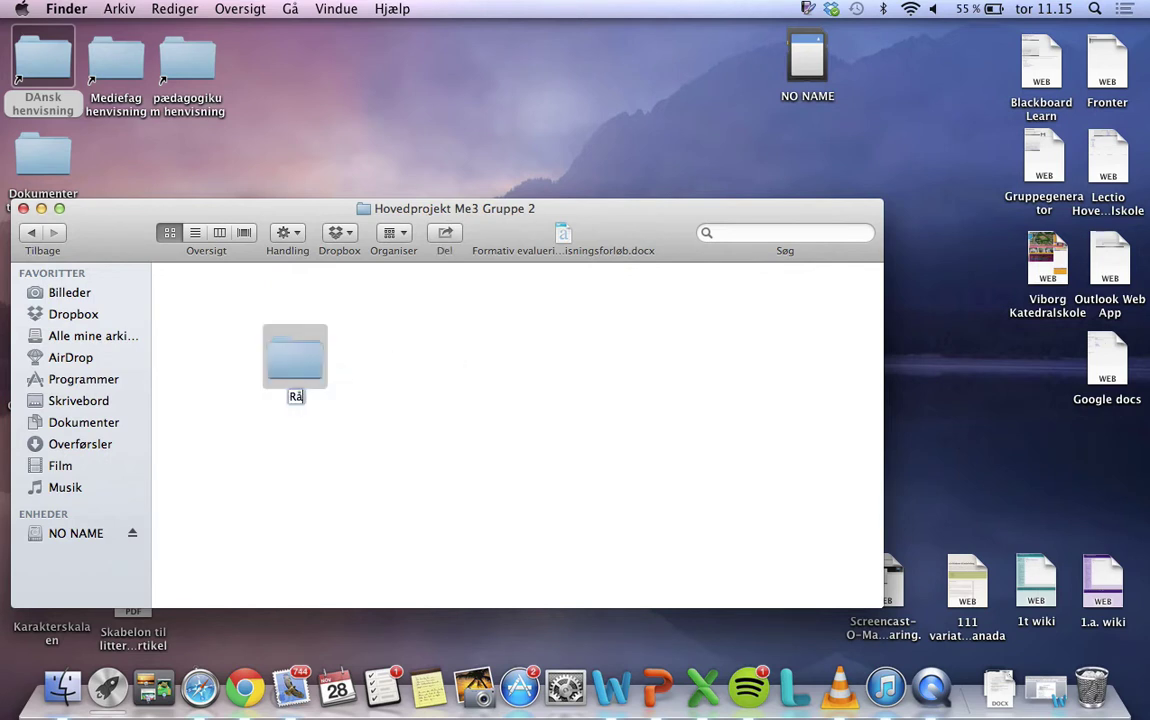
{"action": "type", "text": "material"}
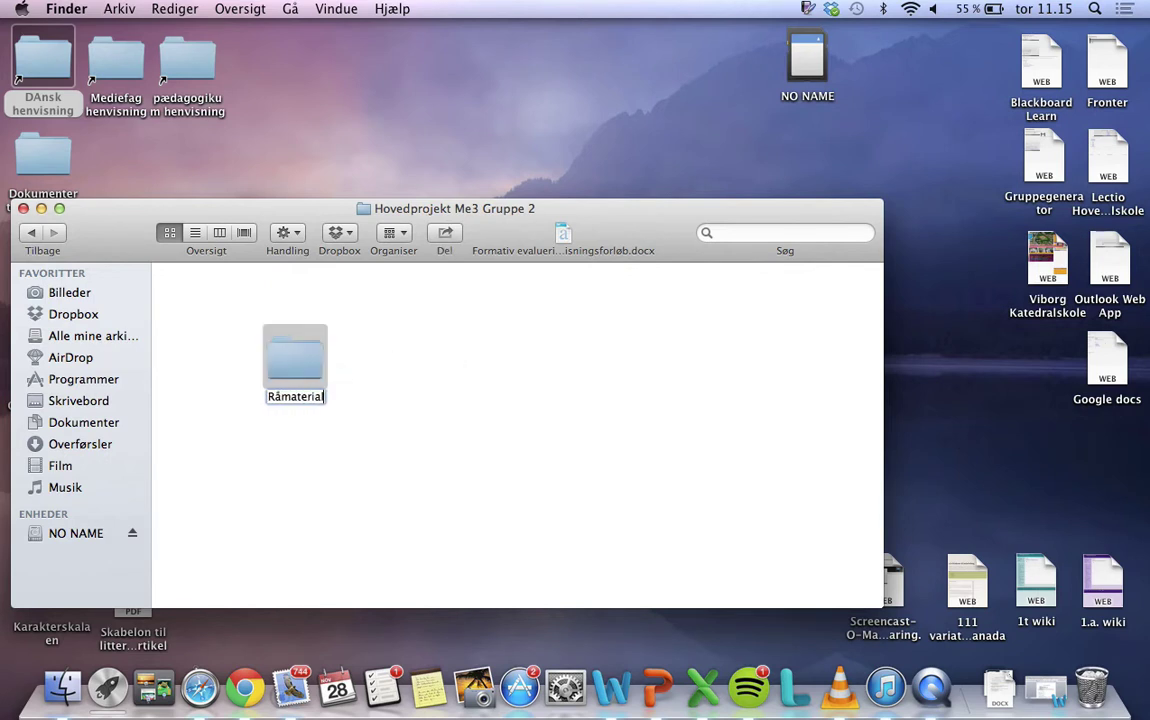
{"action": "type", "text": "e"}
{"action": "key", "text": "Return"}
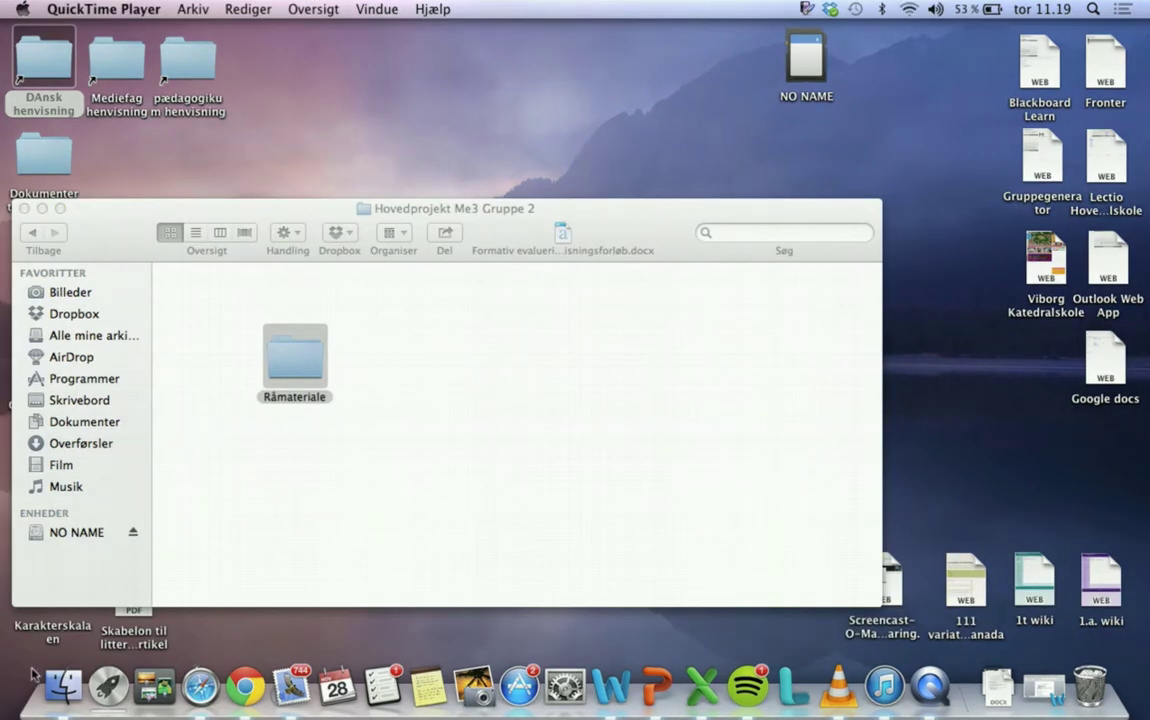
- Show the contents of the NO NAME memory card in Finder
{"action": "left_click", "coordinate": [58, 695]}
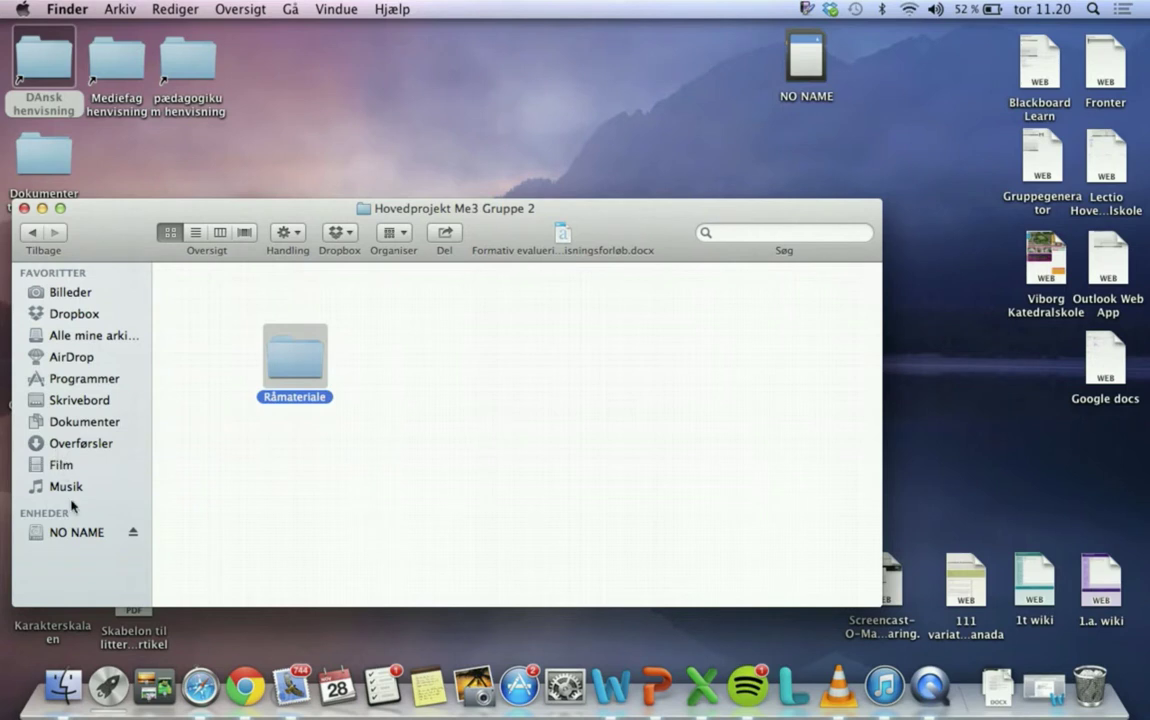
{"action": "mouse_move", "coordinate": [87, 518]}
{"action": "left_click", "coordinate": [72, 535]}
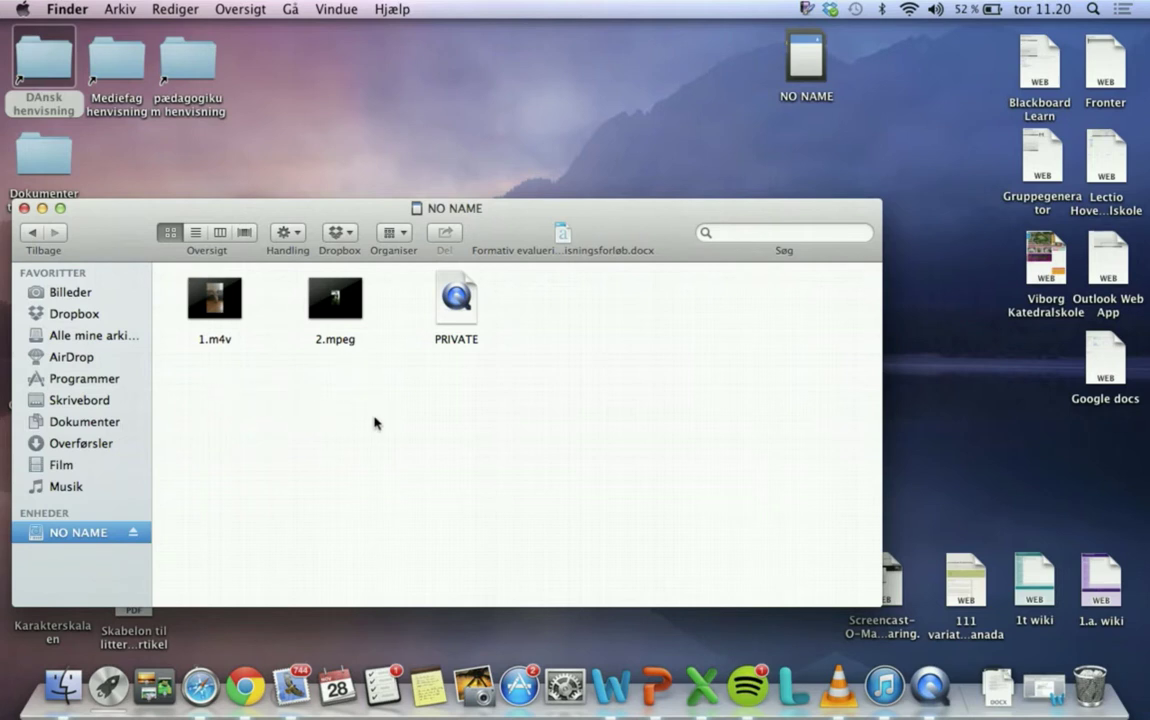
- Copy 1.m4v and 2.mpeg from NO NAME into Film > Hovedprojekt Me3 Gruppe 2 > Råmateriale
{"action": "left_click_drag", "start_coordinate": [374, 422], "coordinate": [187, 266]}
{"action": "right_click", "coordinate": [225, 307]}
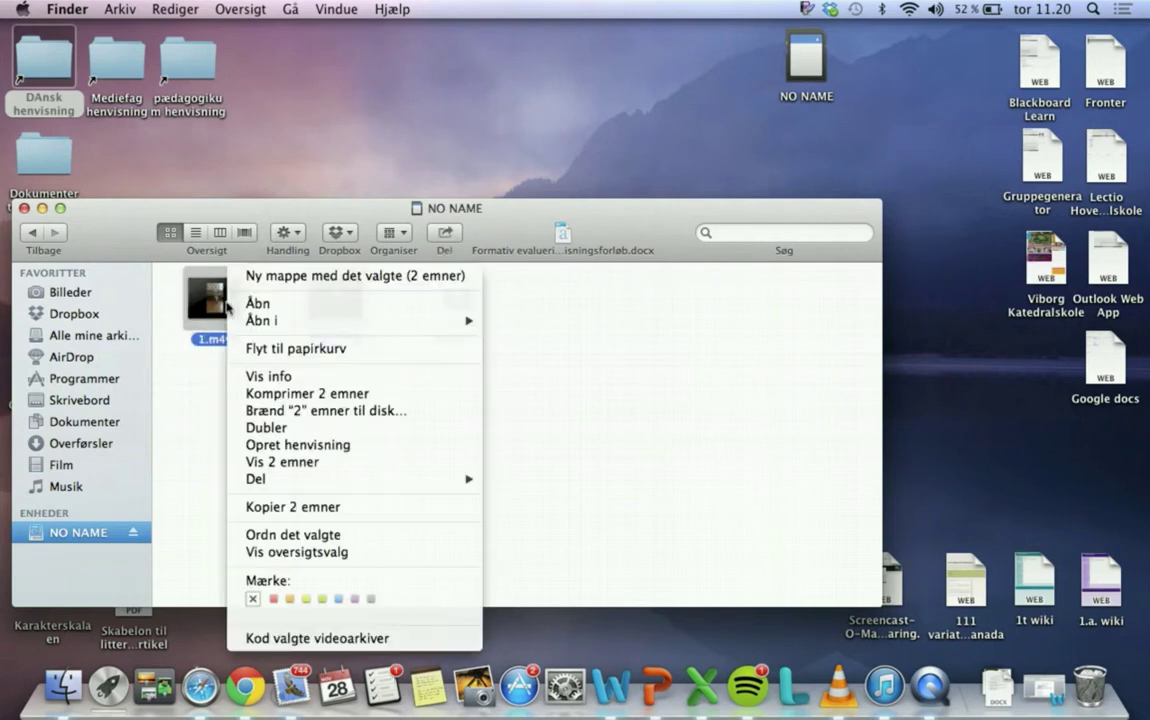
{"action": "left_click", "coordinate": [296, 507]}
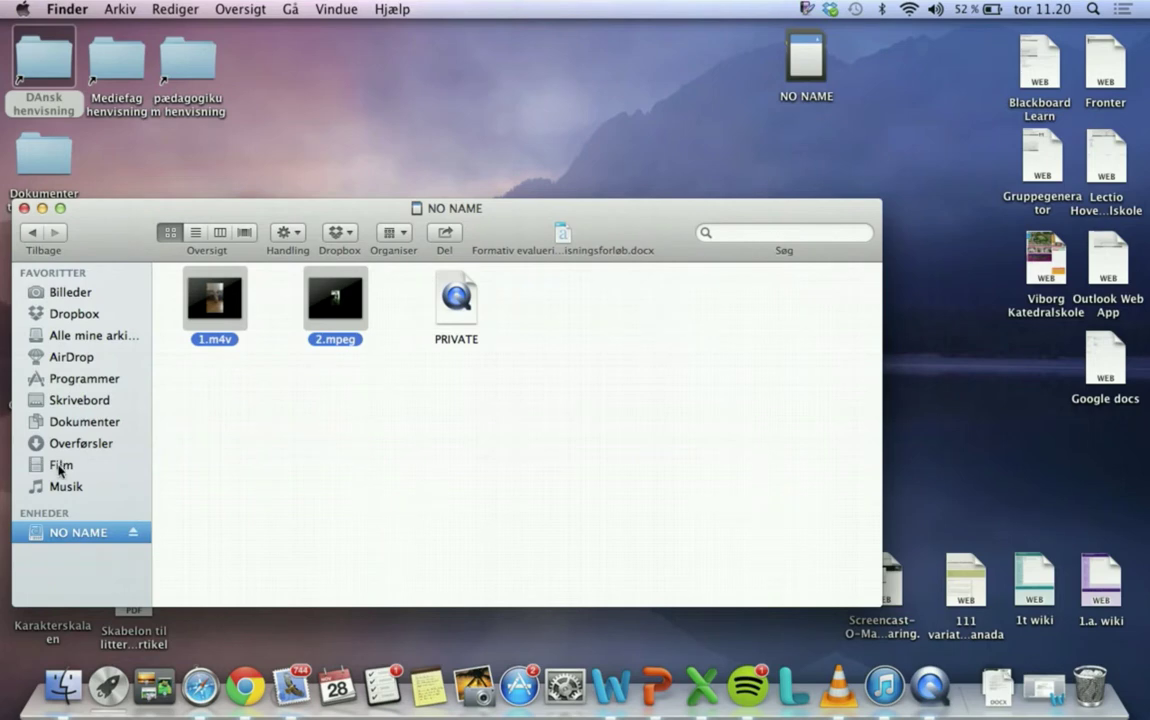
{"action": "left_click", "coordinate": [60, 470]}
{"action": "left_click", "coordinate": [371, 529]}
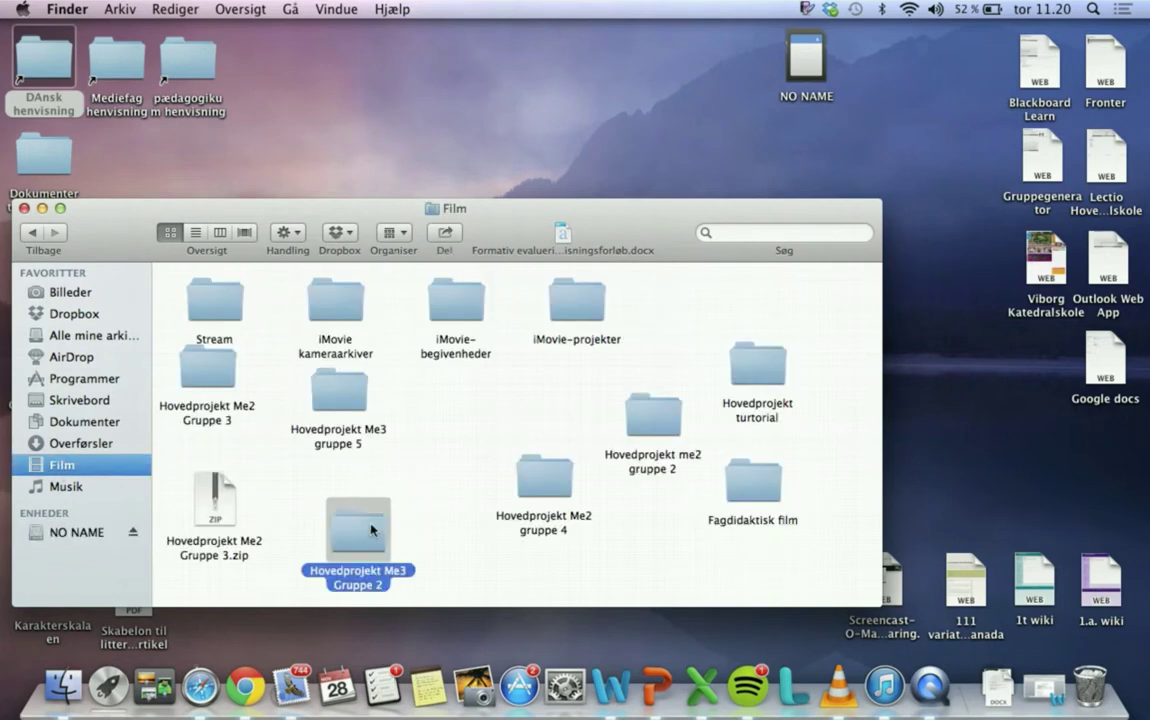
{"action": "double_click", "coordinate": [371, 529]}
{"action": "double_click", "coordinate": [262, 335]}
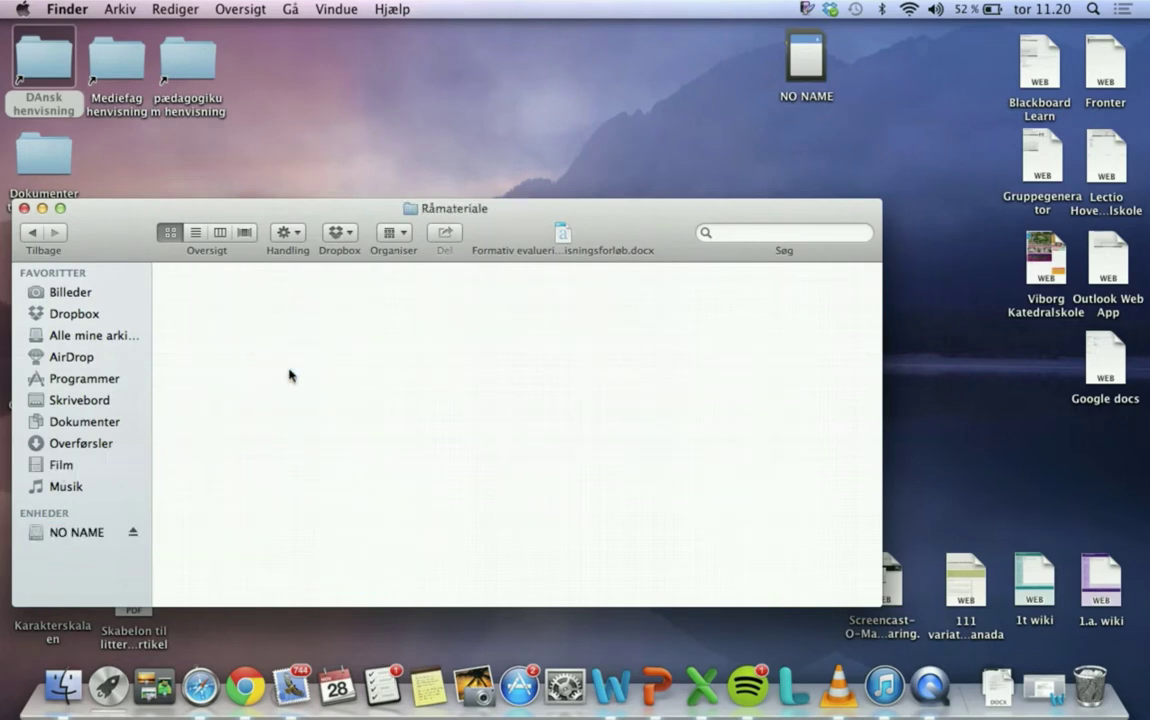
{"action": "right_click", "coordinate": [370, 405]}
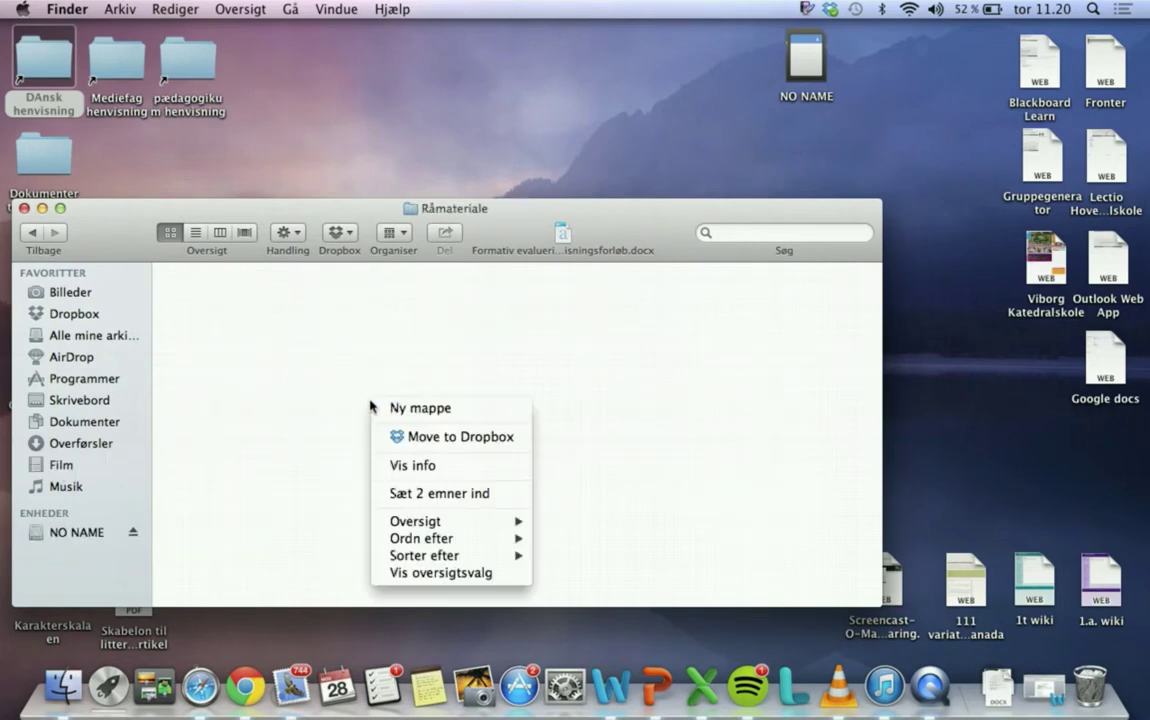
{"action": "left_click", "coordinate": [451, 494]}
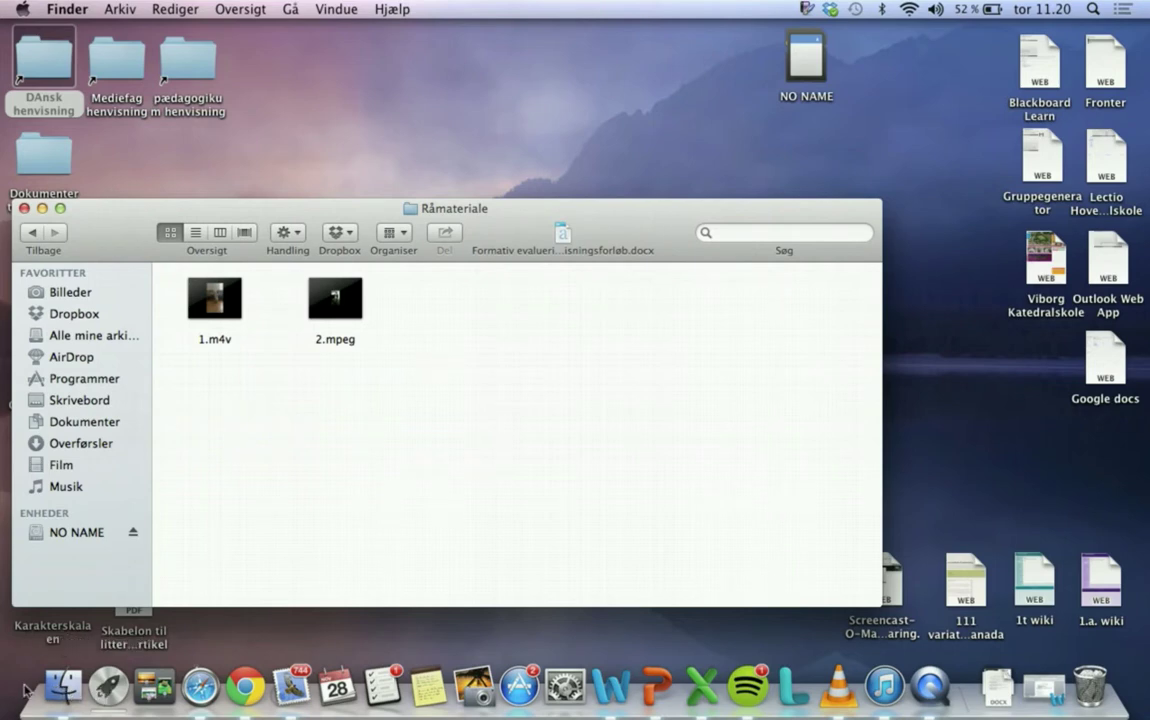
- Launch Adobe Premiere Pro CS6 from Launchpad and start a New Project
{"action": "left_click", "coordinate": [108, 688]}
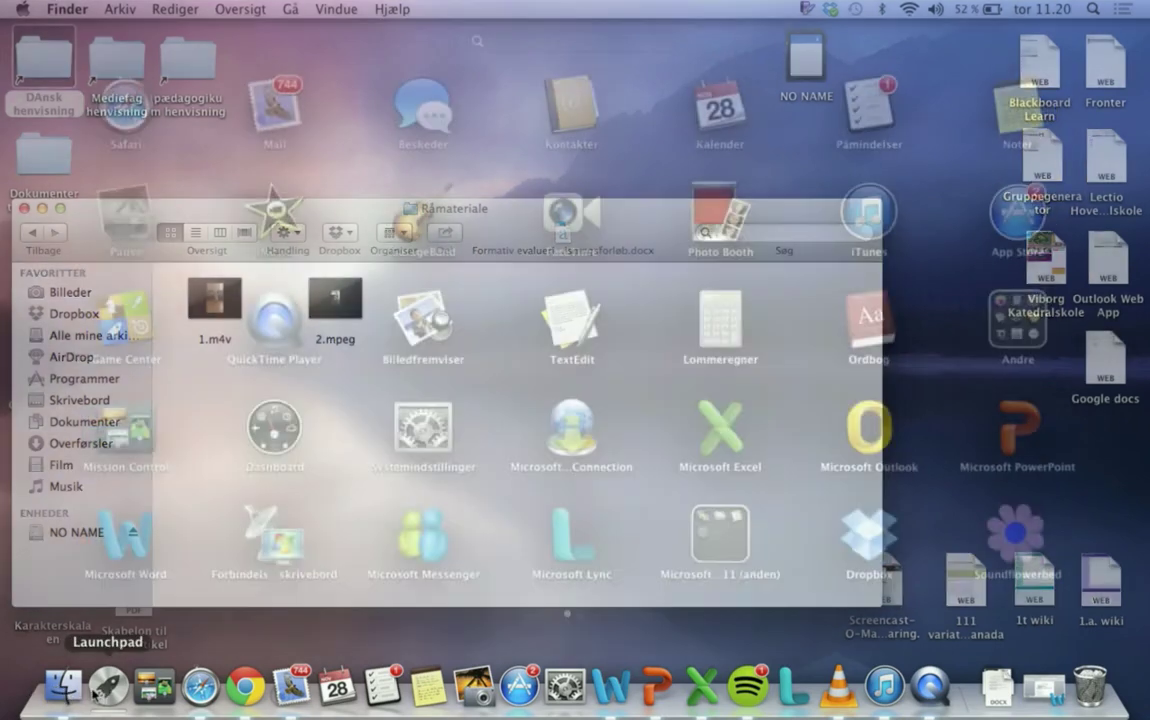
{"action": "scroll", "coordinate": [525, 481], "scroll_direction": "right", "scroll_amount": 5}
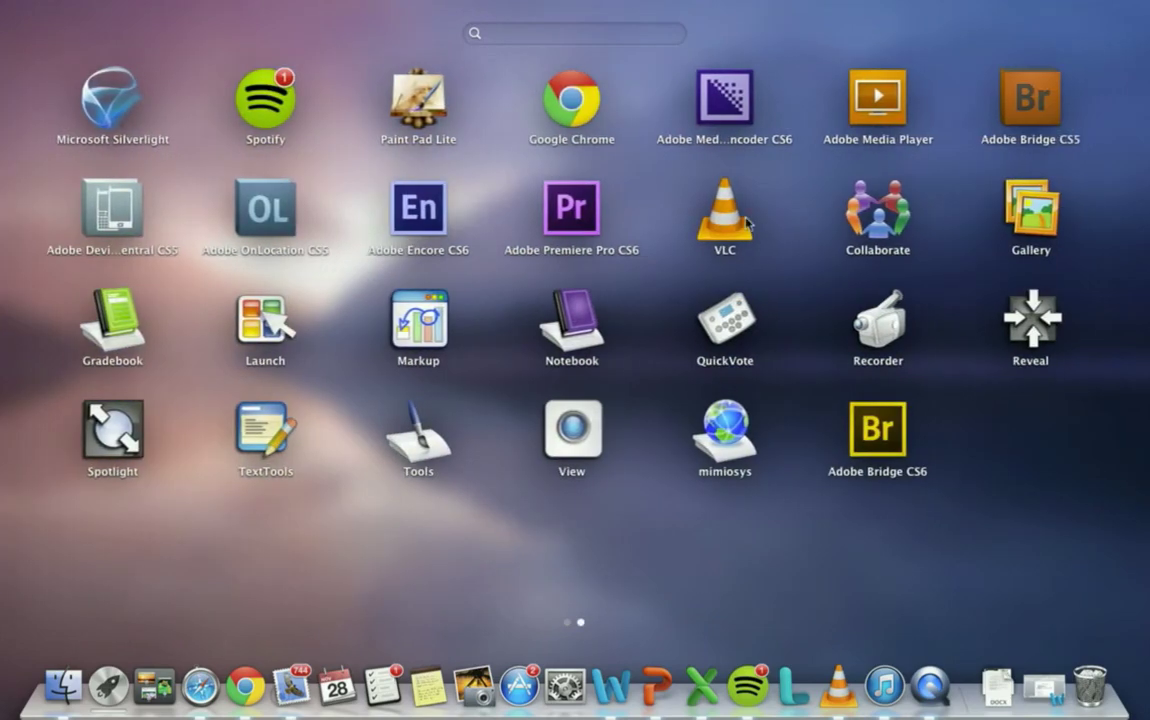
{"action": "left_click", "coordinate": [589, 210]}
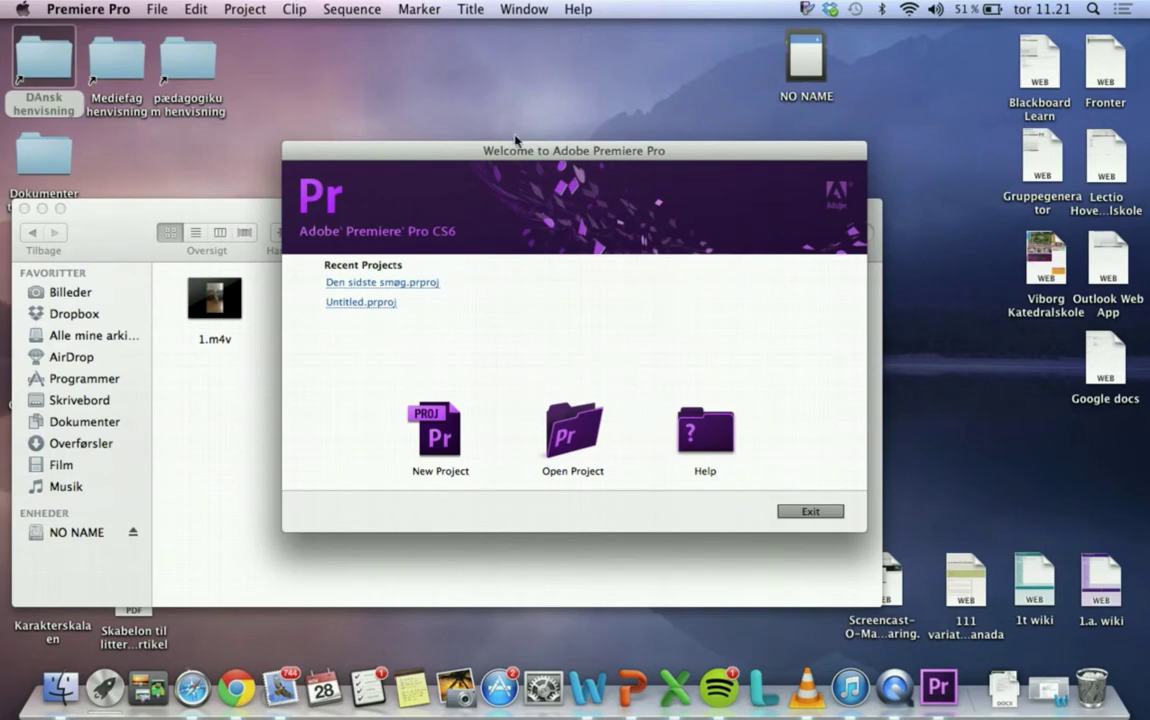
{"action": "left_click_drag", "start_coordinate": [531, 151], "coordinate": [598, 92]}
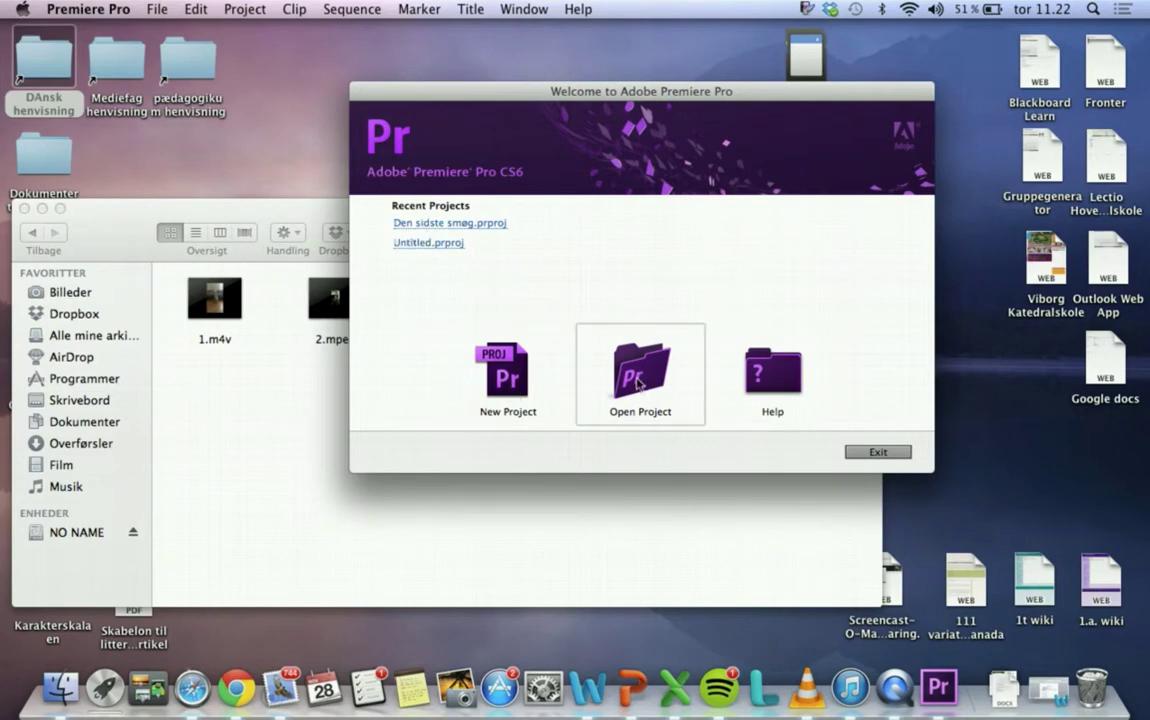
{"action": "left_click", "coordinate": [489, 391]}
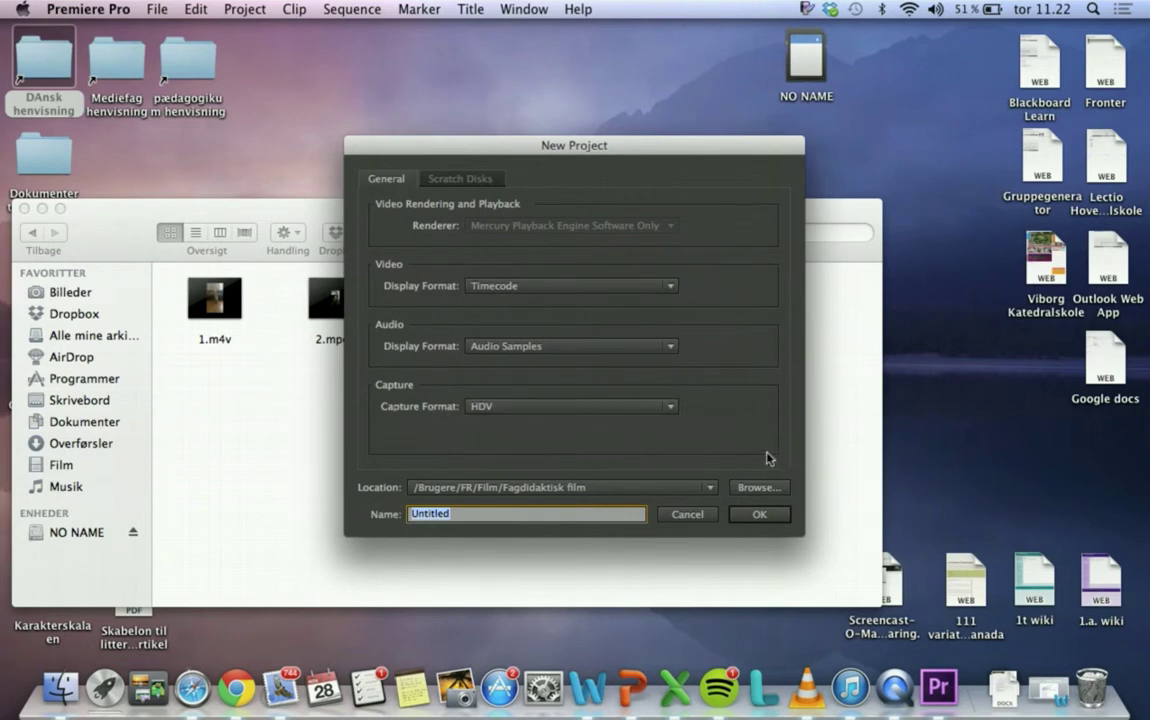
- Set the project location to Film > Hovedprojekt Me3 Gruppe 2 and name it 'Den mørke nat'
{"action": "left_click", "coordinate": [758, 487]}
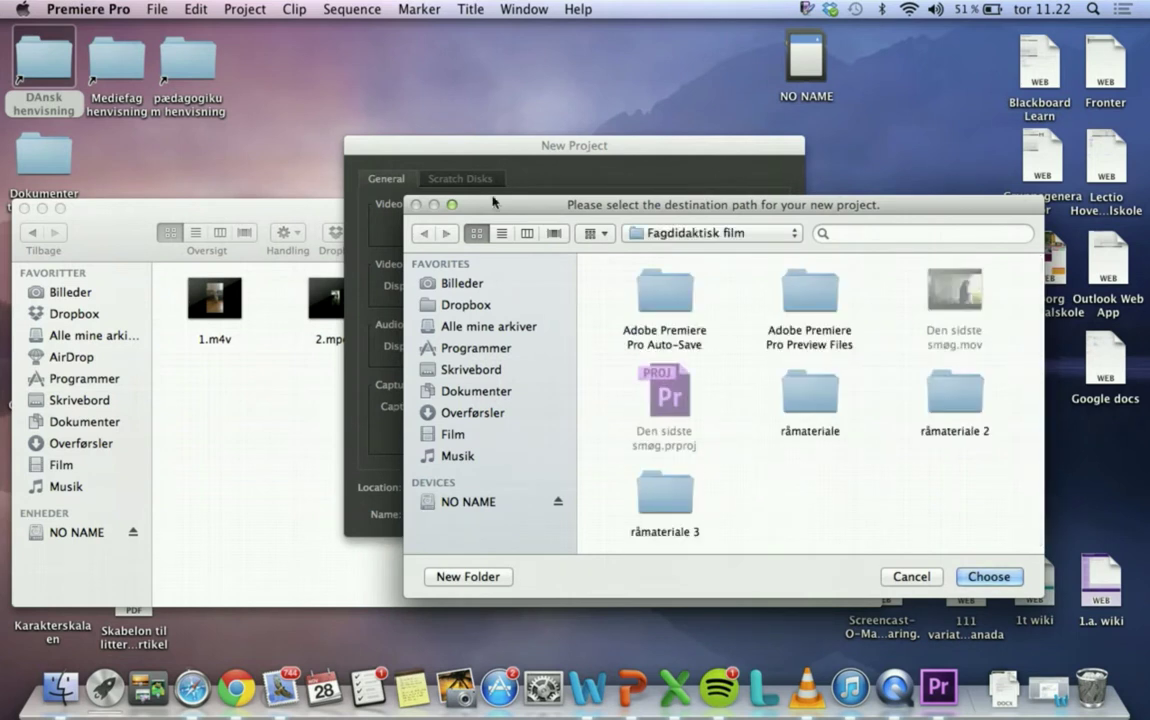
{"action": "left_click", "coordinate": [437, 439]}
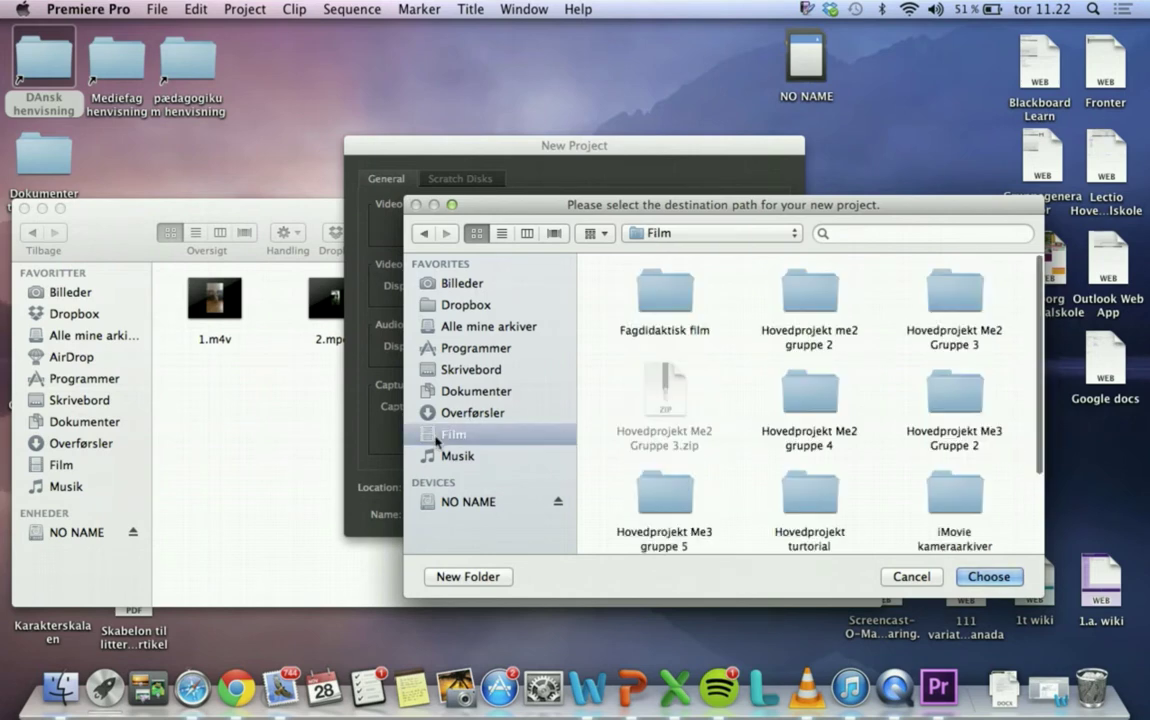
{"action": "scroll", "coordinate": [802, 490], "scroll_direction": "down", "scroll_amount": 3}
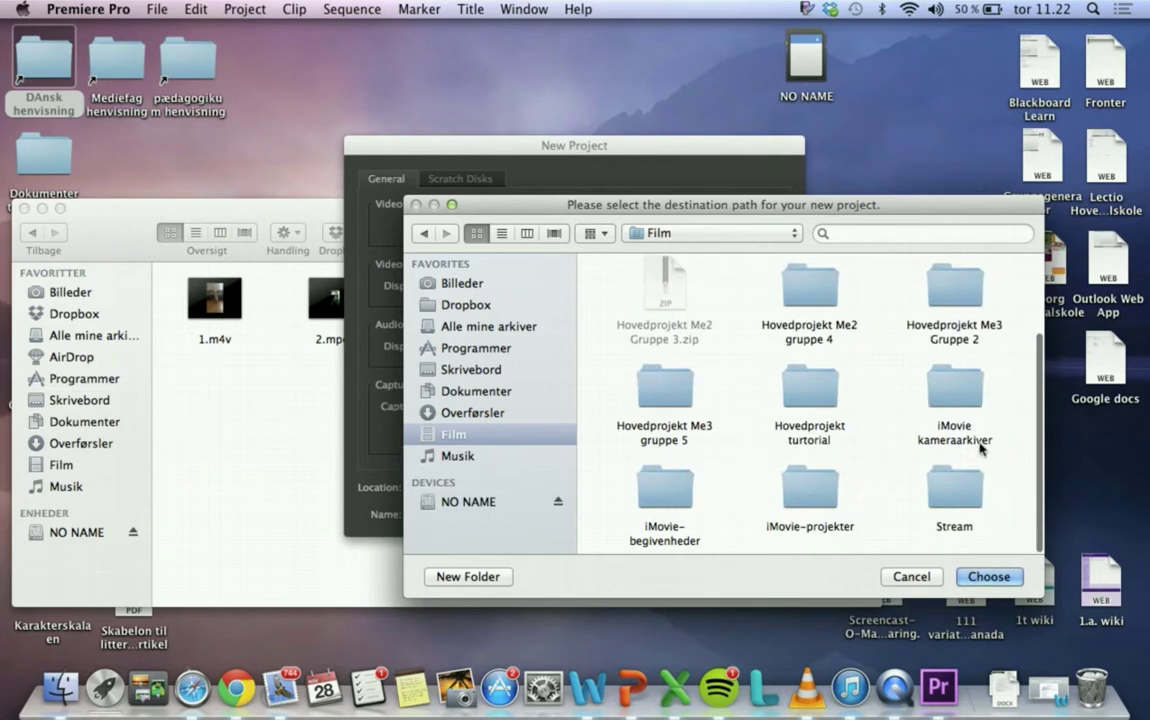
{"action": "double_click", "coordinate": [958, 297]}
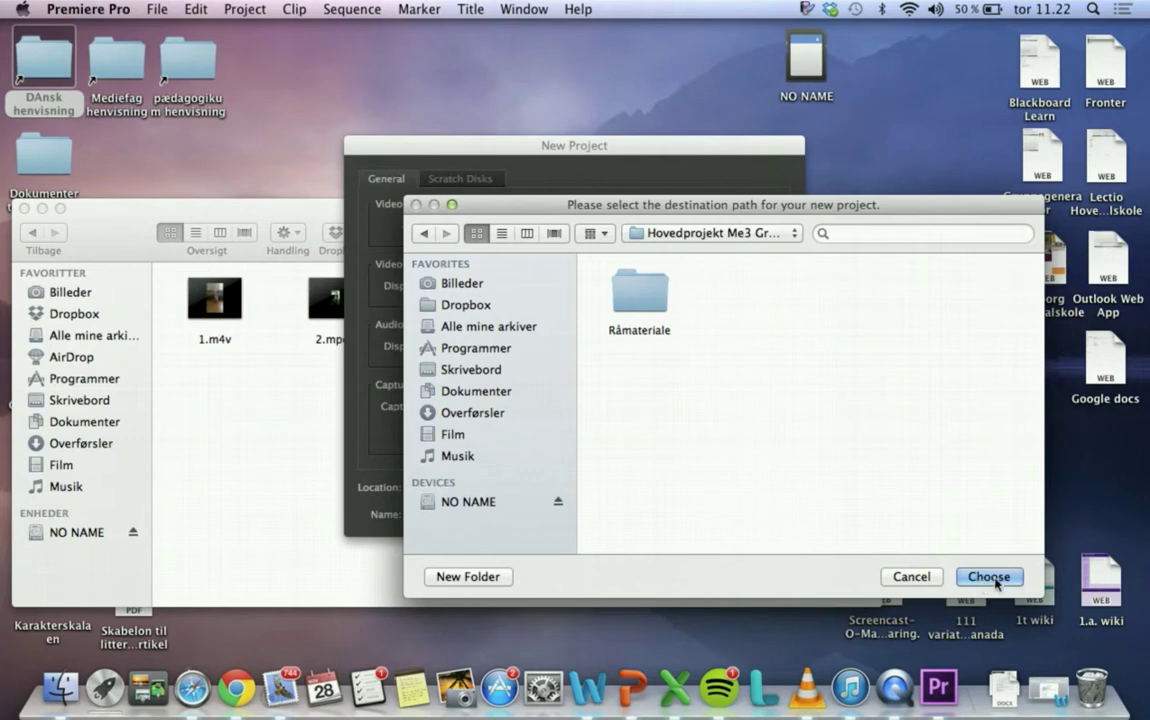
{"action": "left_click", "coordinate": [985, 580]}
{"action": "double_click", "coordinate": [456, 513]}
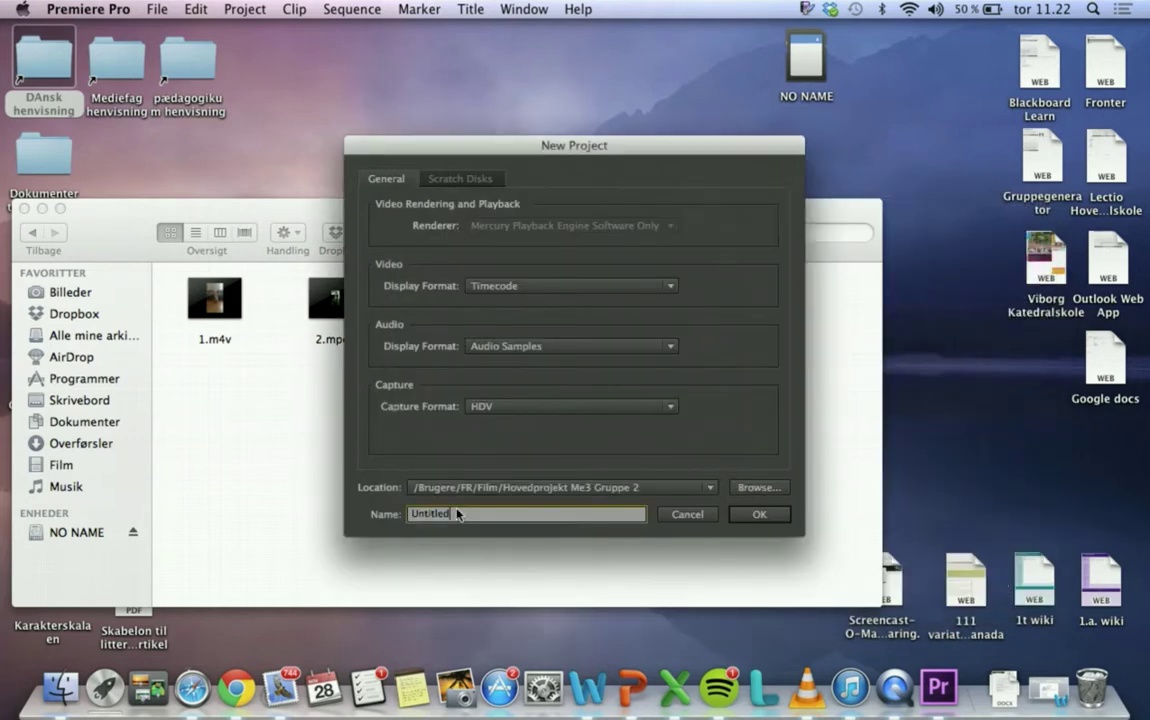
{"action": "type", "text": "Un"}
{"action": "type", "text": "De"}
{"action": "type", "text": "mørke "}
{"action": "type", "text": "nat"}
- Confirm the project and create Sequence 01 with the AVCHD 1080i25 (50i) preset
{"action": "left_click", "coordinate": [758, 517]}
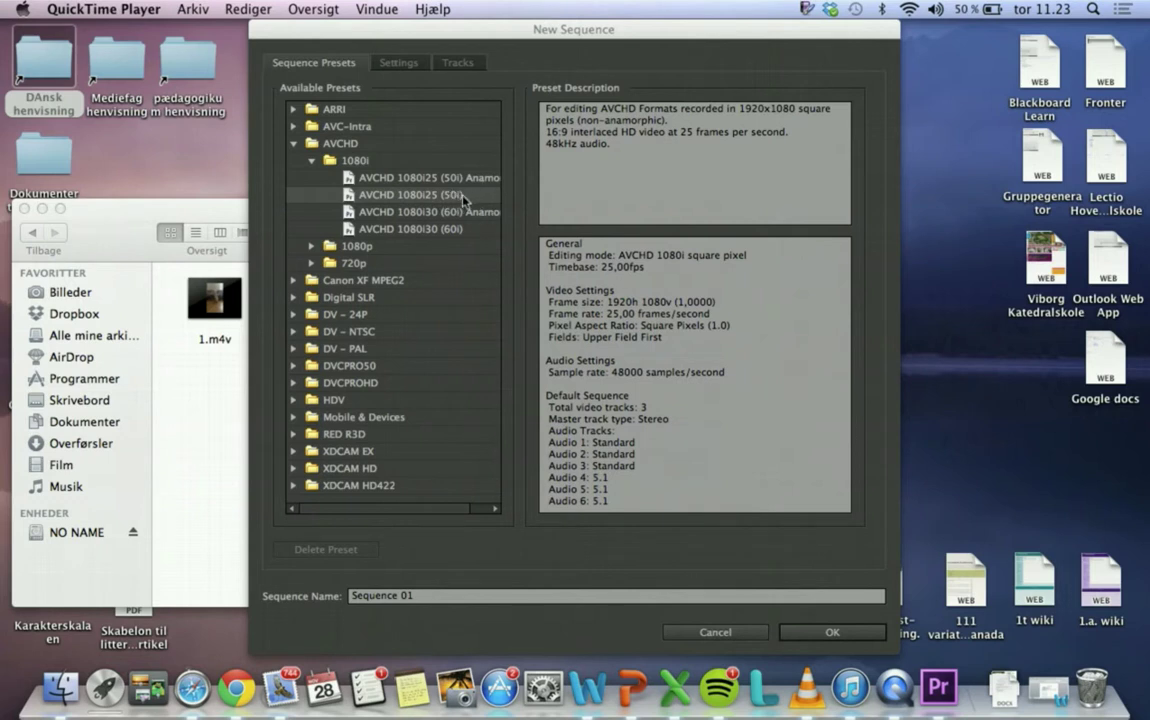
{"action": "left_click", "coordinate": [449, 205]}
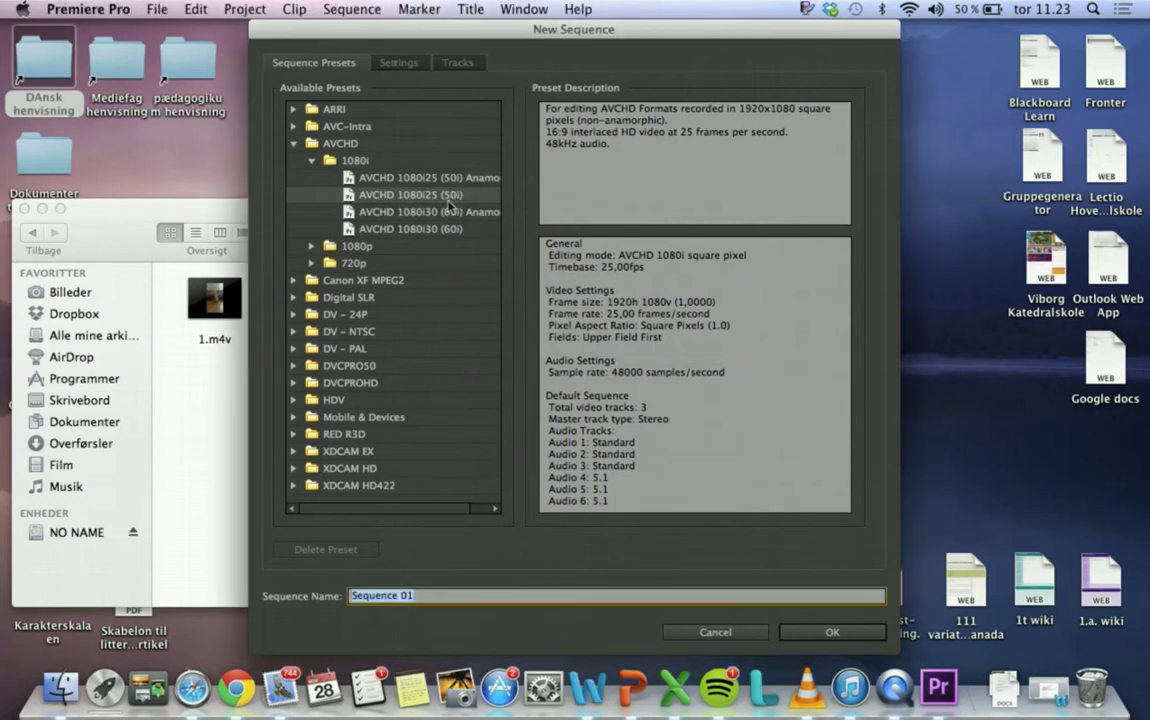
{"action": "left_click", "coordinate": [858, 630]}
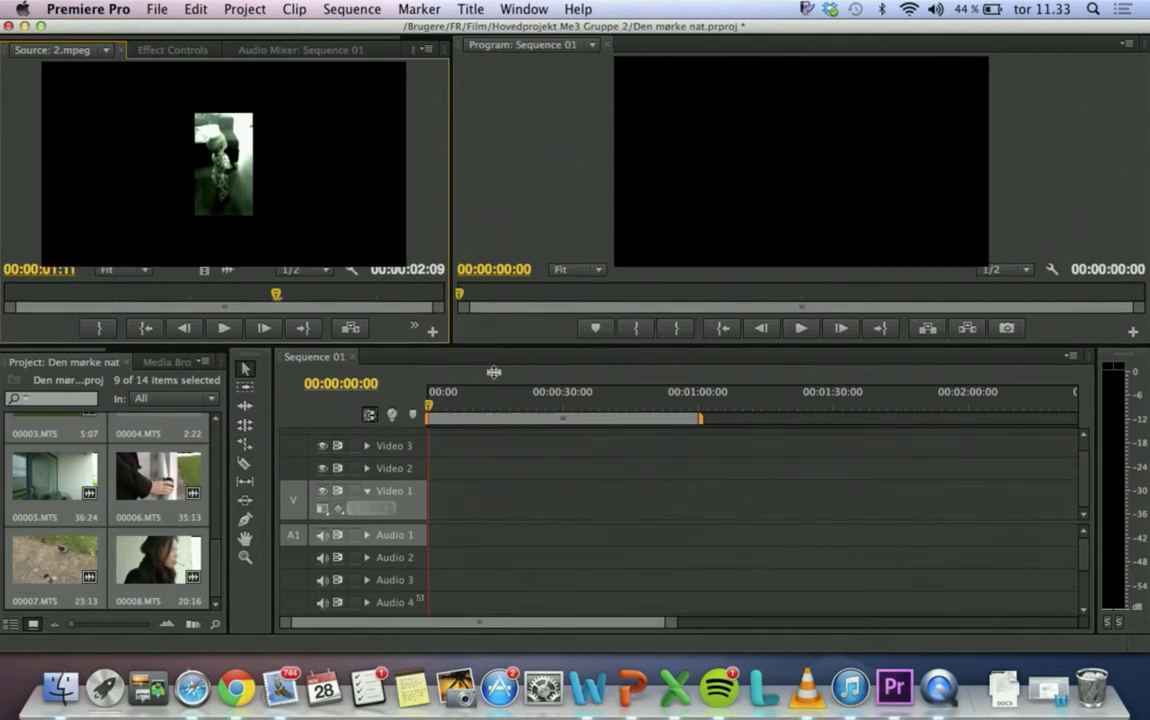
- Resize the monitor and timeline panels, keeping the sequence time at 00:00:00:00
{"action": "mouse_move", "coordinate": [490, 392]}
{"action": "left_mouse_down"}
{"action": "mouse_move", "coordinate": [494, 380]}
{"action": "mouse_move", "coordinate": [494, 410]}
{"action": "left_mouse_up"}
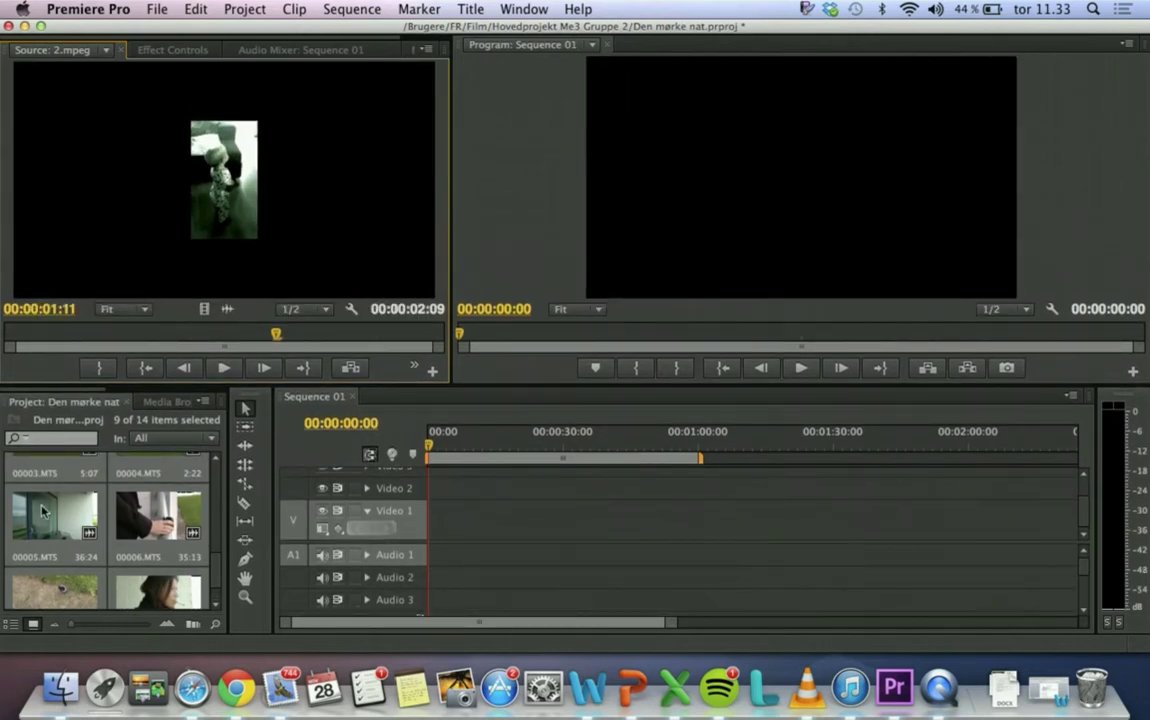
{"action": "left_click", "coordinate": [28, 410]}
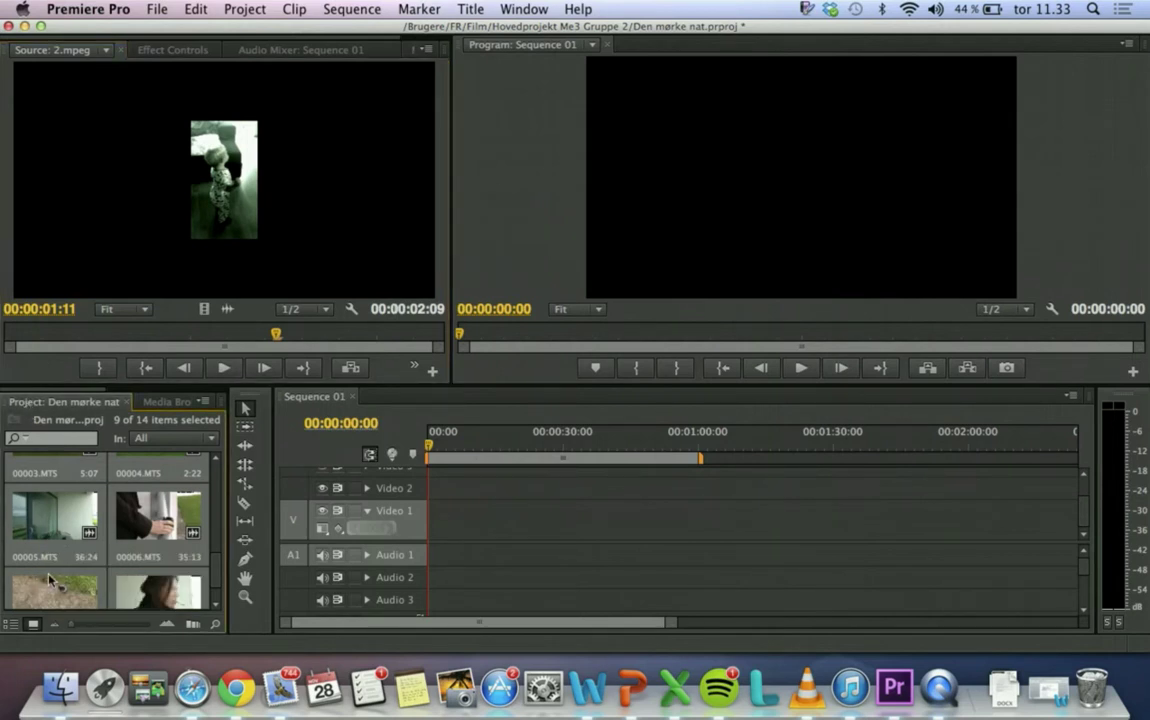
{"action": "left_click", "coordinate": [397, 424]}
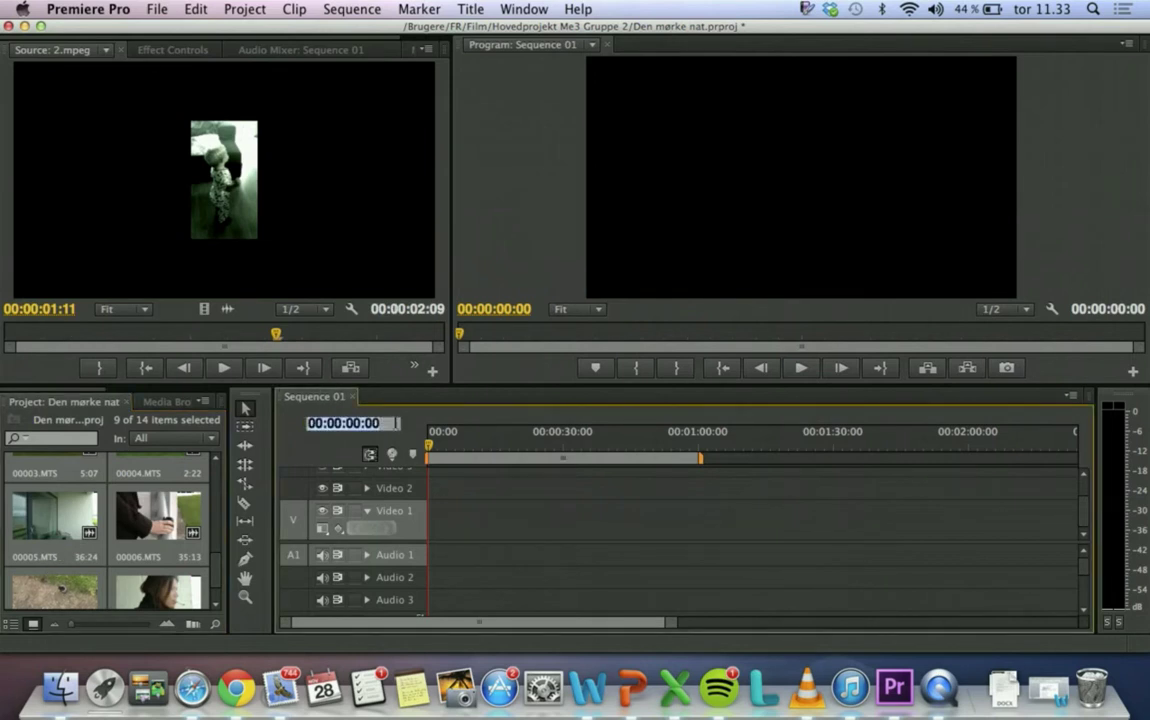
{"action": "left_click", "coordinate": [312, 453]}
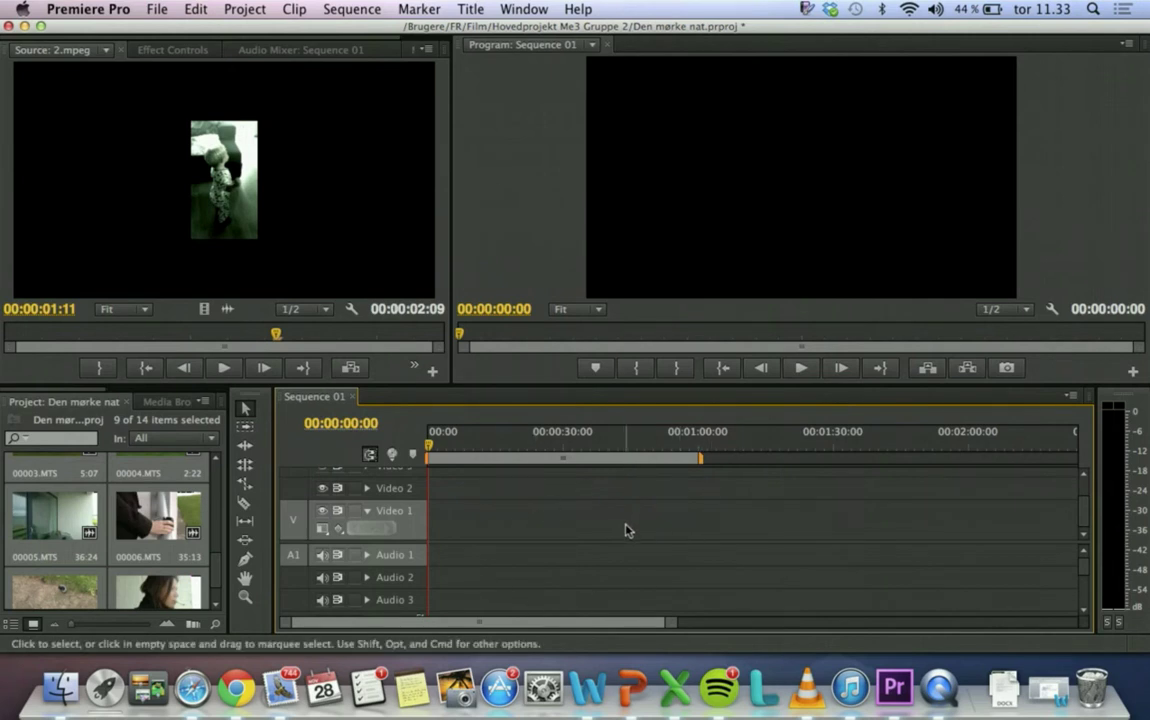
{"action": "left_click", "coordinate": [510, 87]}
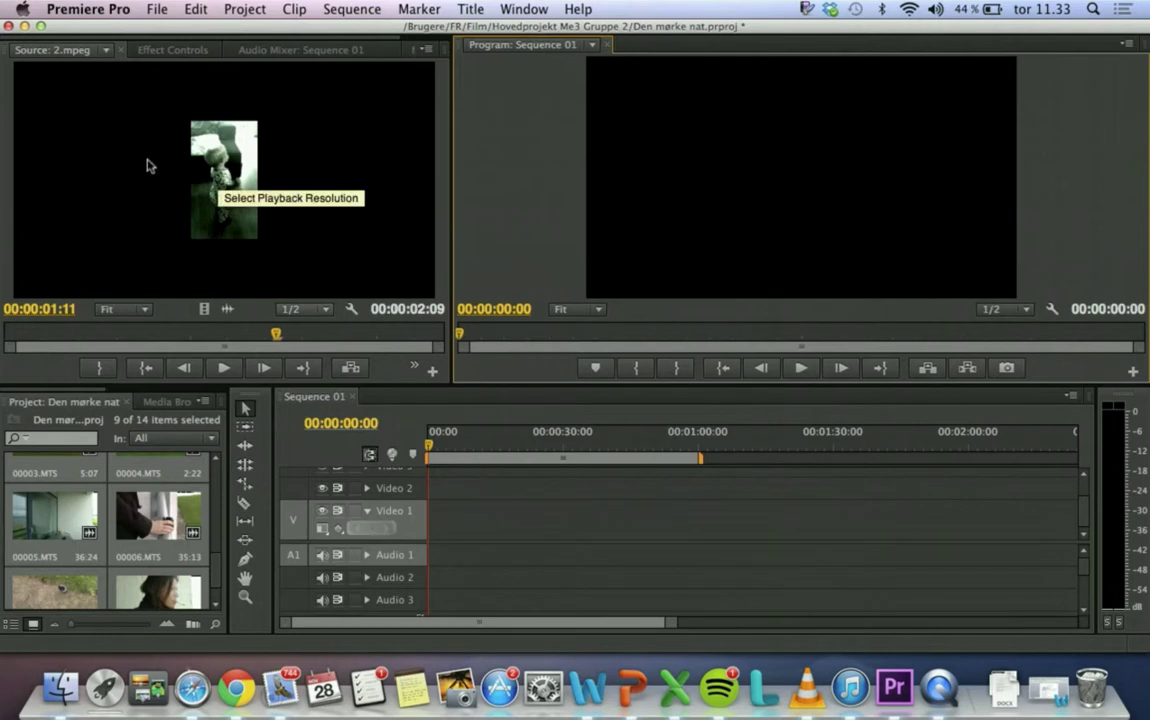
{"action": "left_click", "coordinate": [5, 143]}
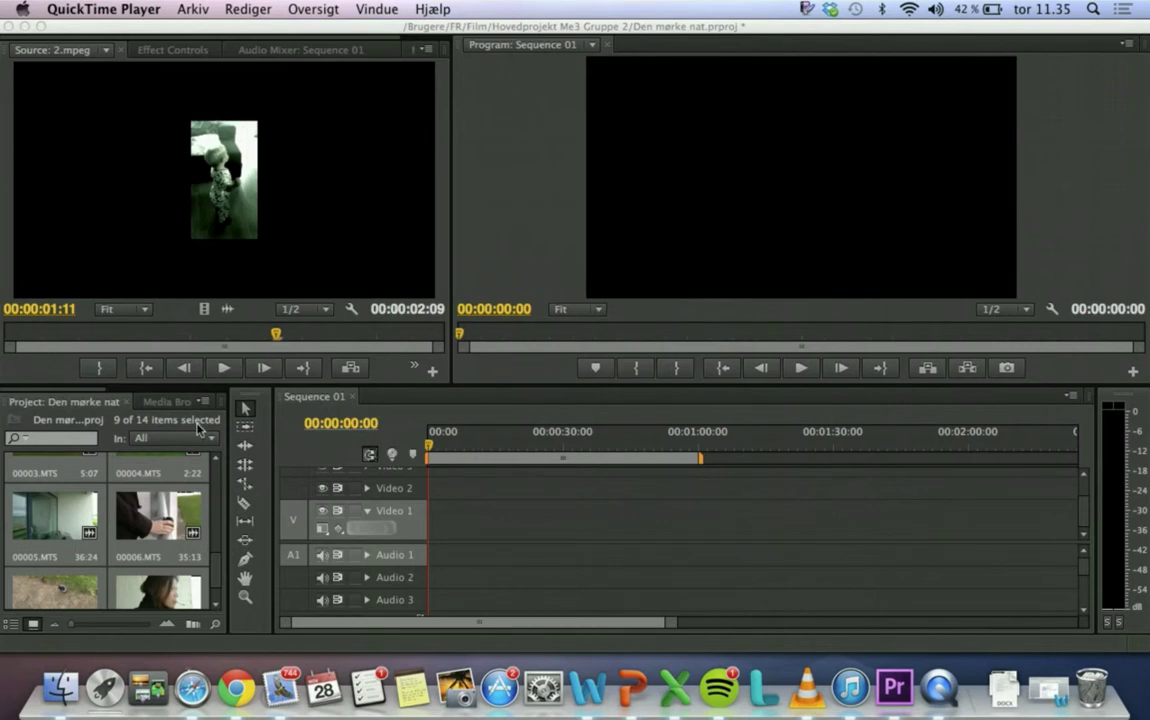
- Return to Premiere Pro and bring up the File > Import dialog
{"action": "left_click", "coordinate": [442, 131]}
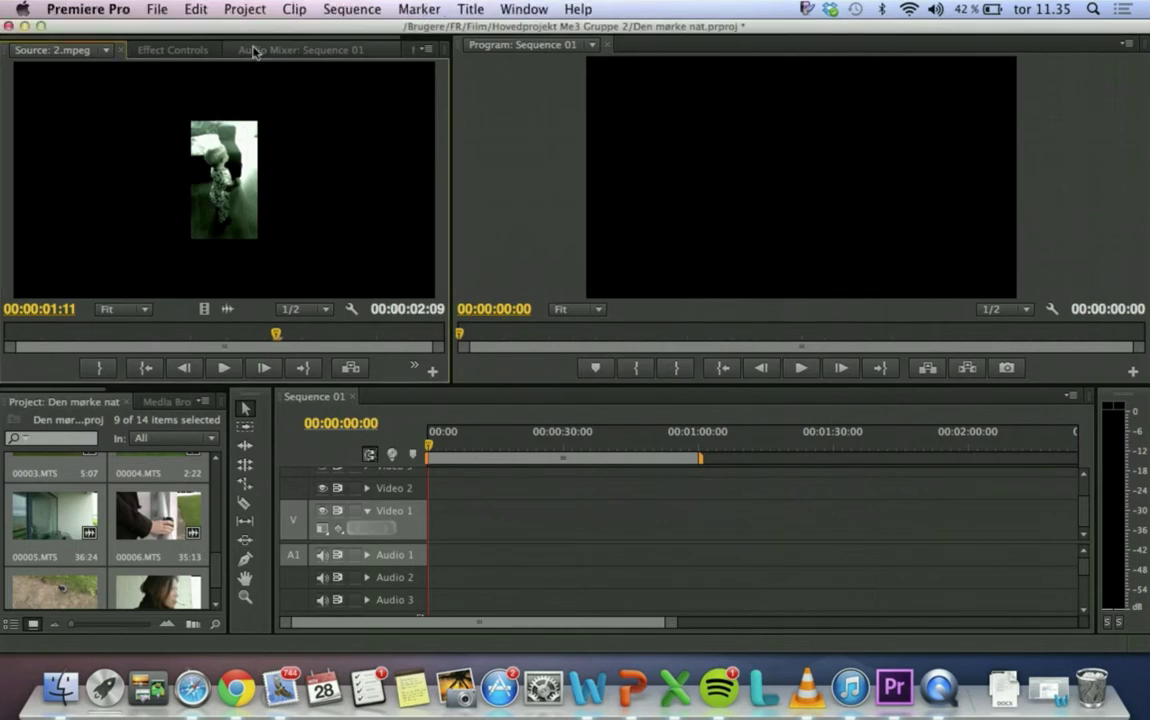
{"action": "left_click", "coordinate": [158, 10]}
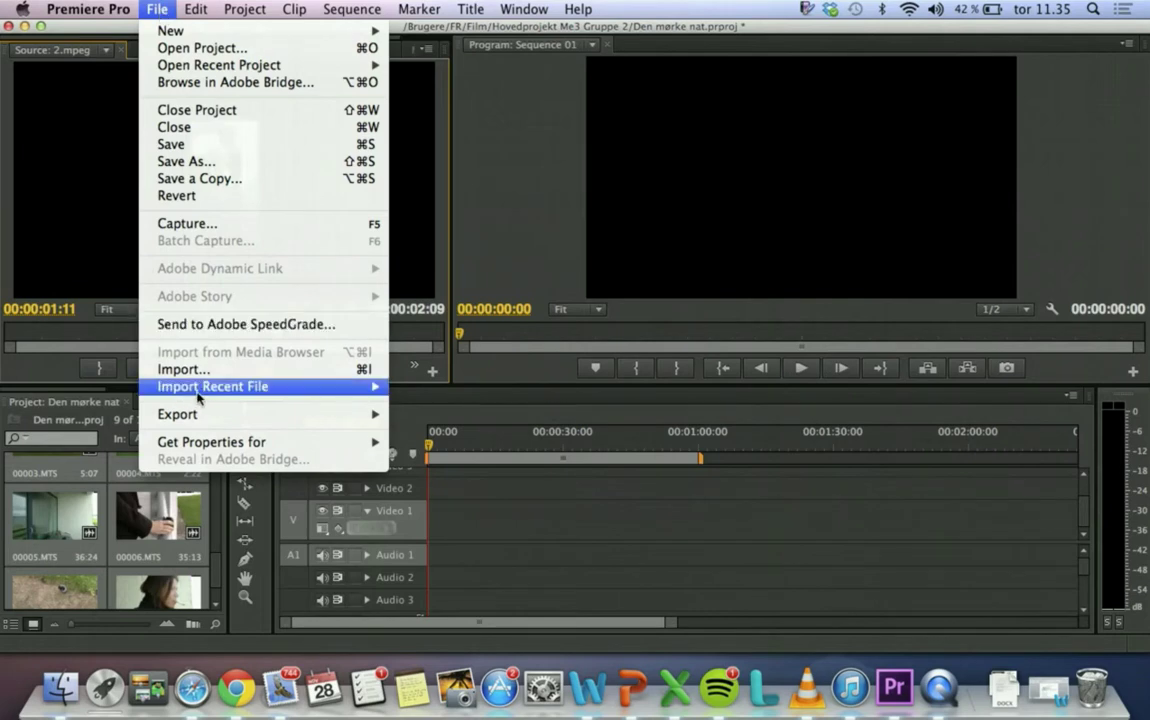
{"action": "left_click", "coordinate": [221, 371]}
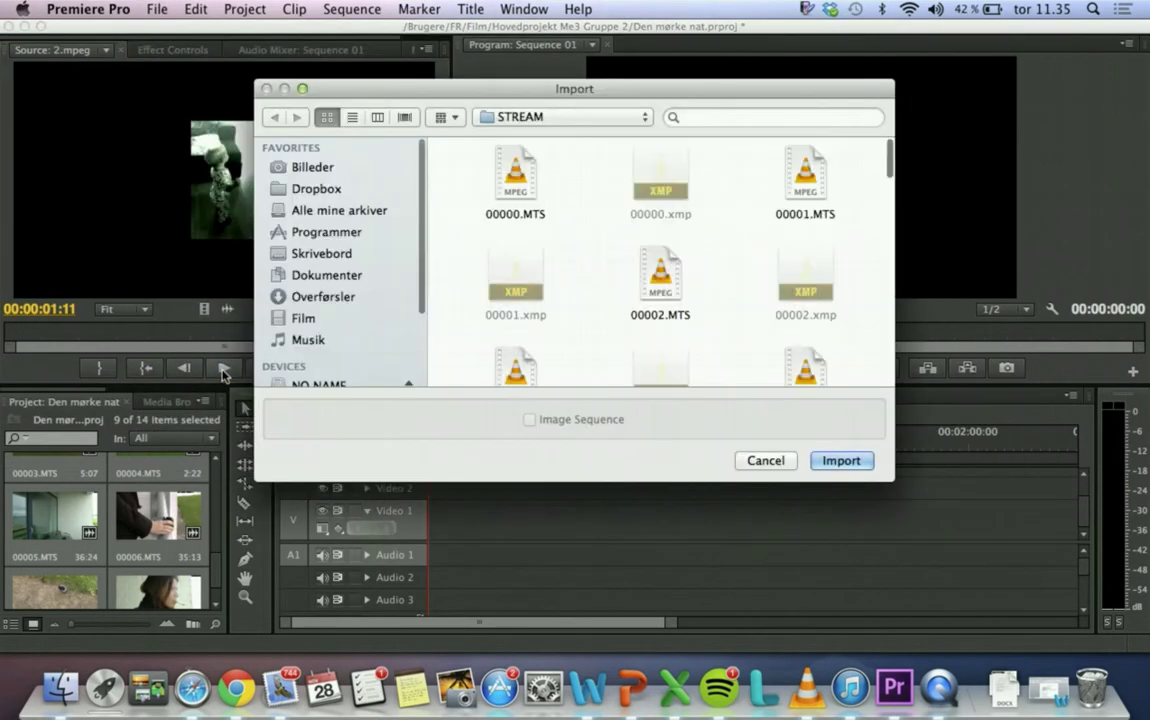
- Import 1.m4v and 2.mpeg from Film > Hovedprojekt Me3 Gruppe 2 > Råmateriale
{"action": "left_click", "coordinate": [298, 318]}
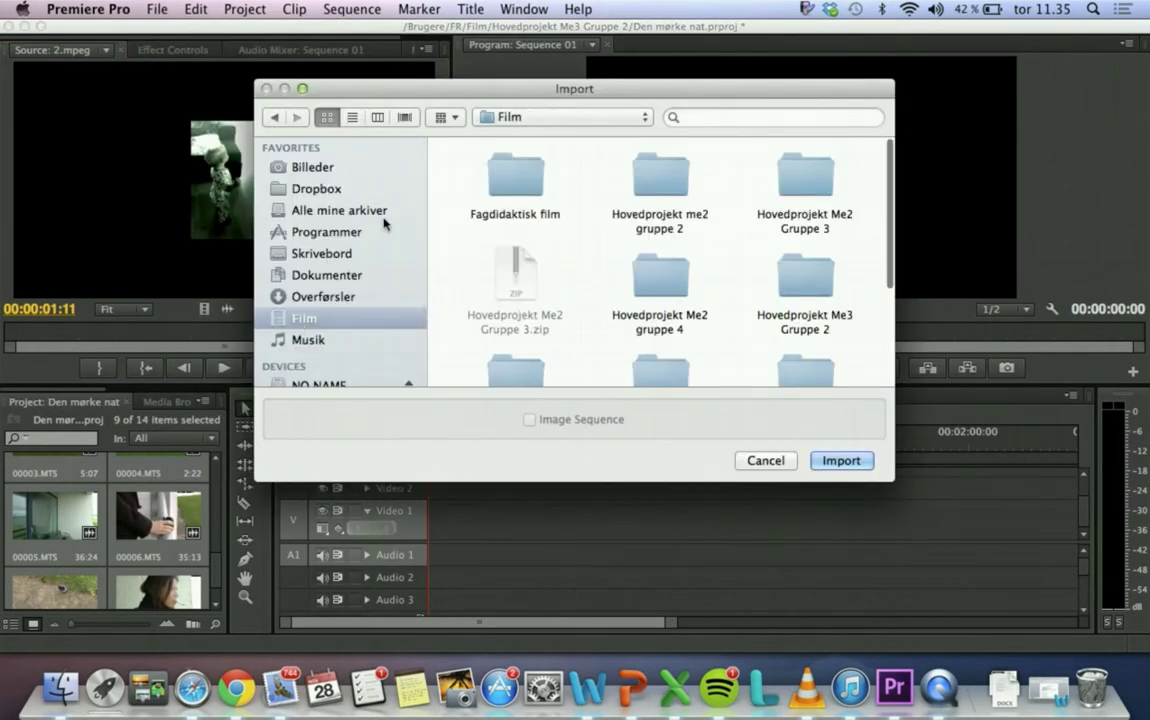
{"action": "scroll", "coordinate": [614, 300], "scroll_direction": "down", "scroll_amount": 3}
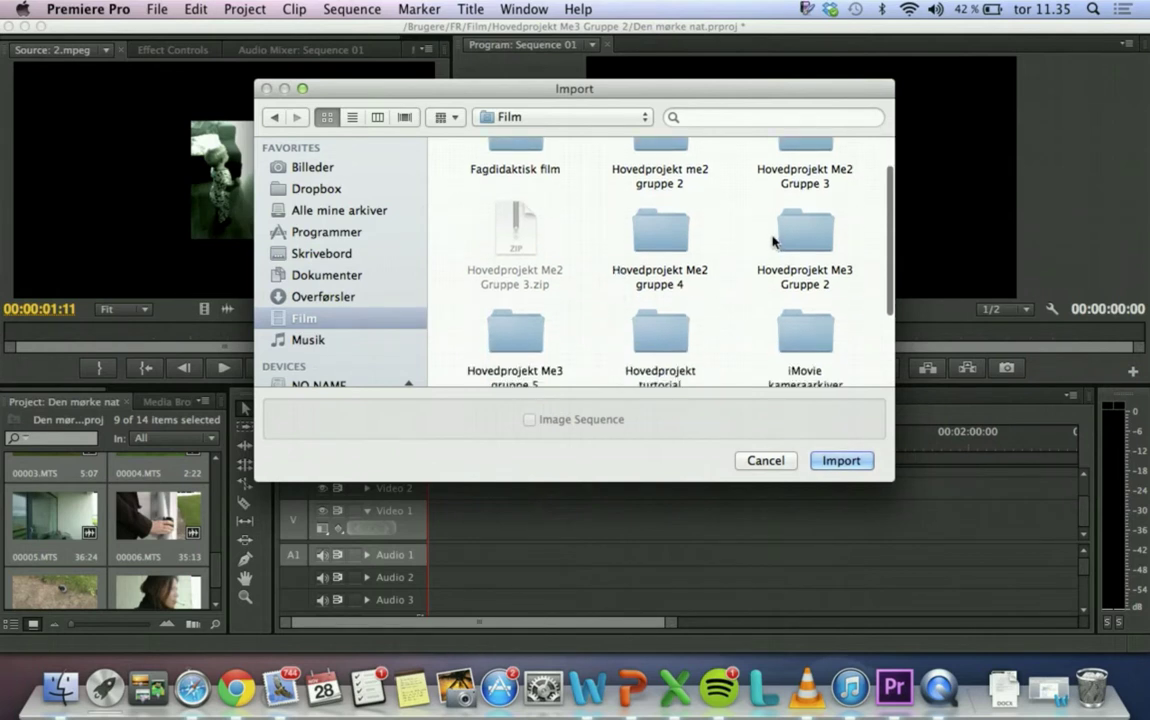
{"action": "double_click", "coordinate": [797, 236]}
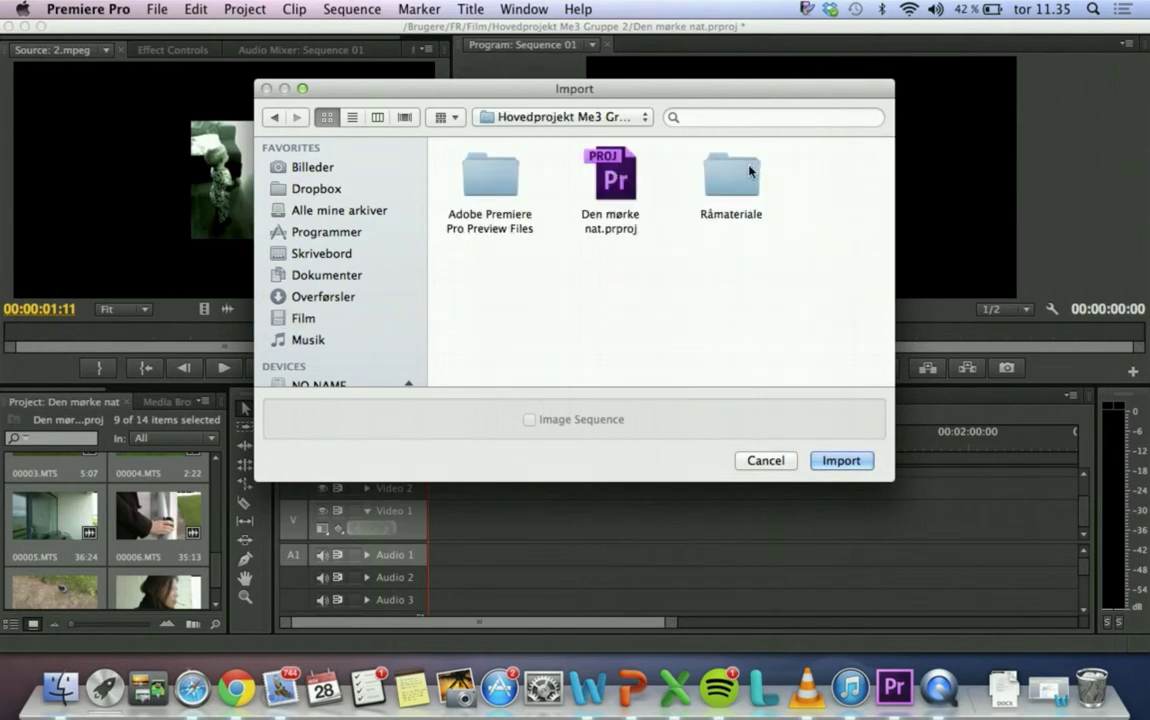
{"action": "double_click", "coordinate": [749, 172]}
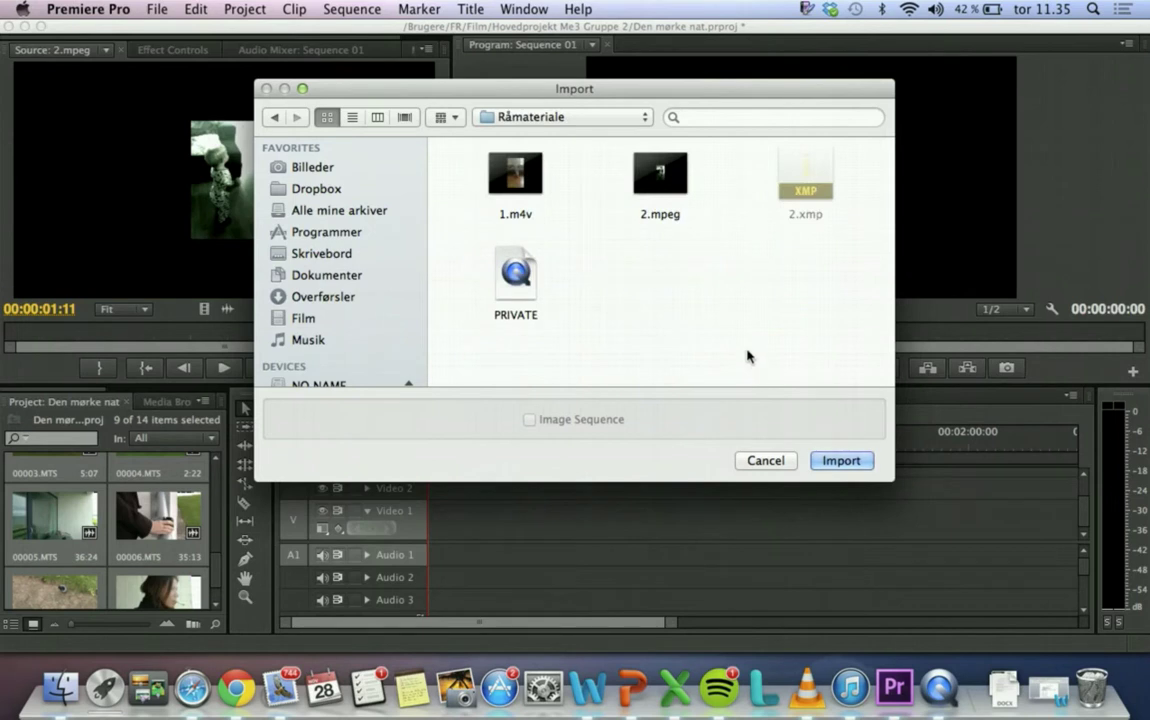
{"action": "mouse_move", "coordinate": [749, 354]}
{"action": "left_mouse_down"}
{"action": "mouse_move", "coordinate": [458, 158]}
{"action": "mouse_move", "coordinate": [476, 159]}
{"action": "left_mouse_up"}
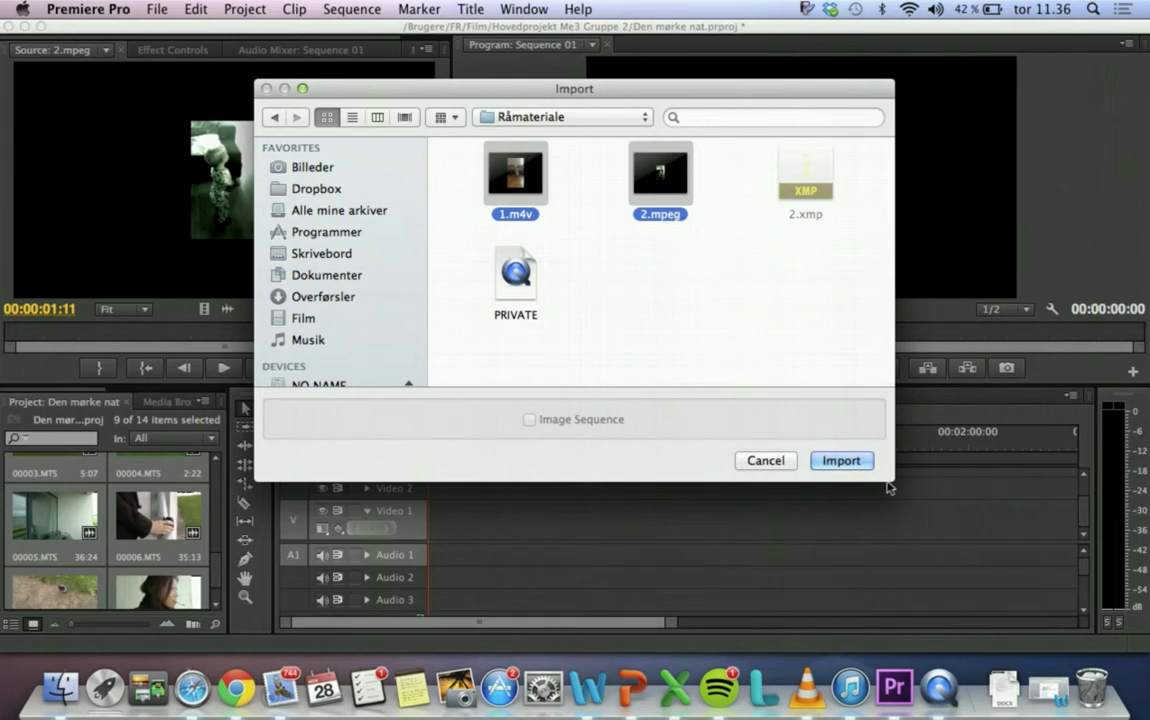
{"action": "left_click", "coordinate": [858, 461]}
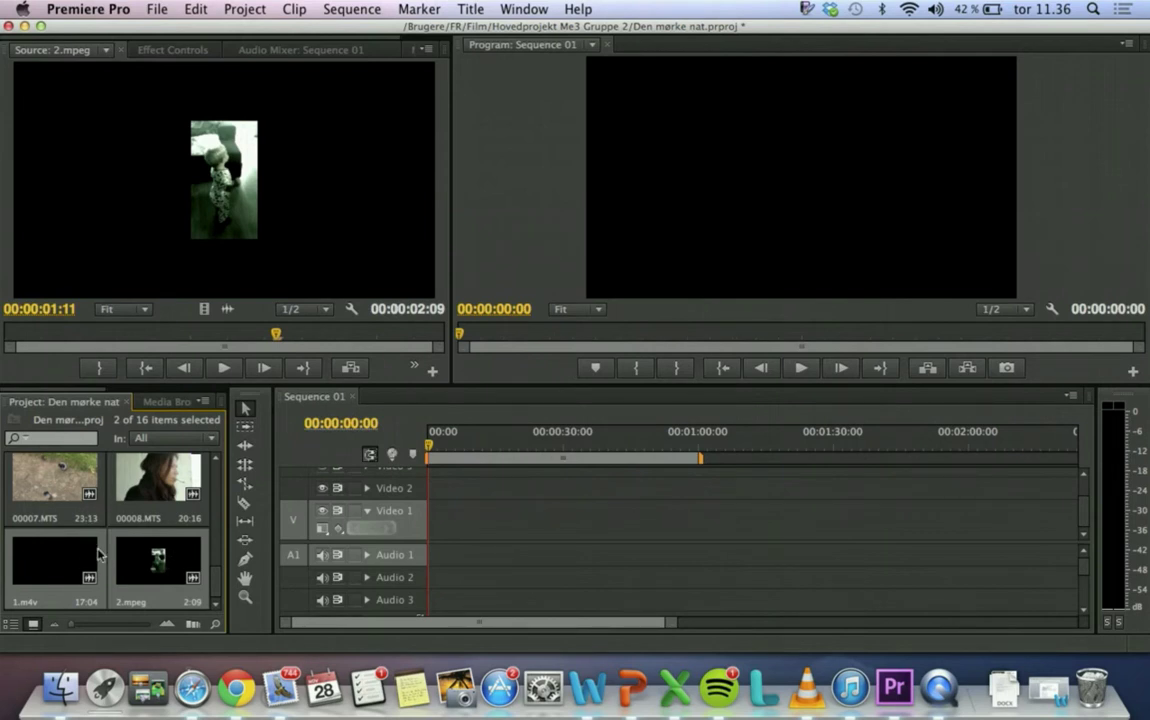
- Load clip 00000.MTS from the top of the Project panel into the Source monitor
{"action": "scroll", "coordinate": [108, 505], "scroll_direction": "up", "scroll_amount": 5}
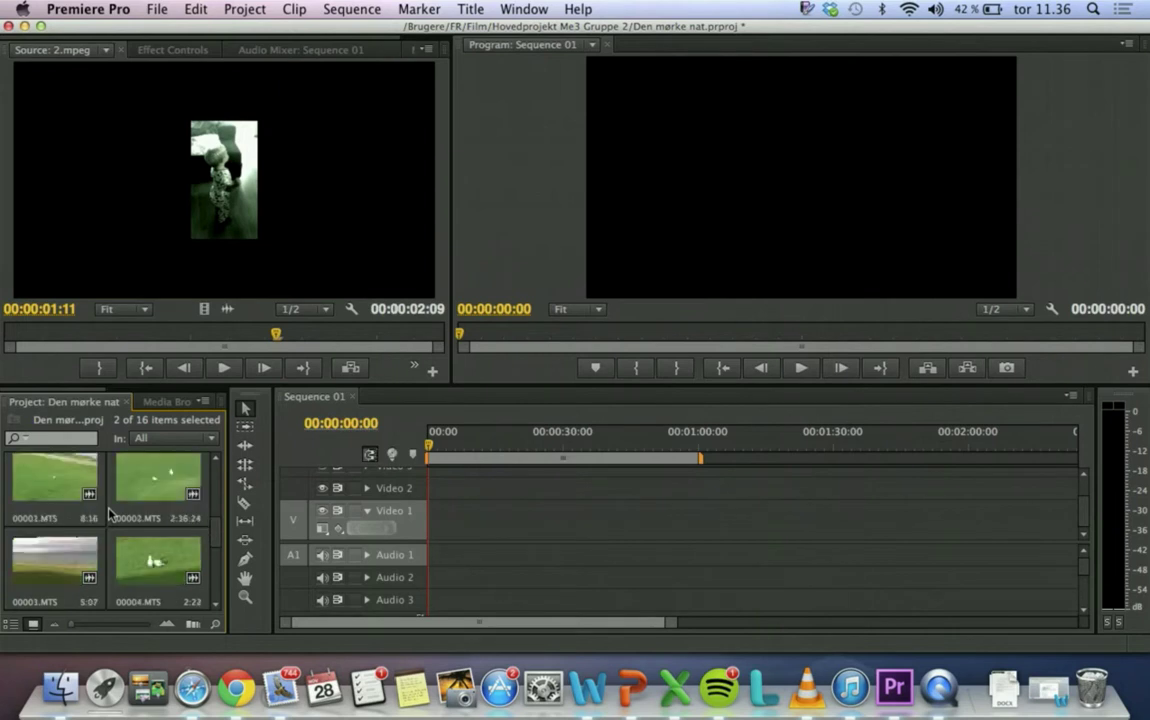
{"action": "scroll", "coordinate": [110, 513], "scroll_direction": "down", "scroll_amount": 2}
{"action": "scroll", "coordinate": [110, 513], "scroll_direction": "up", "scroll_amount": 3}
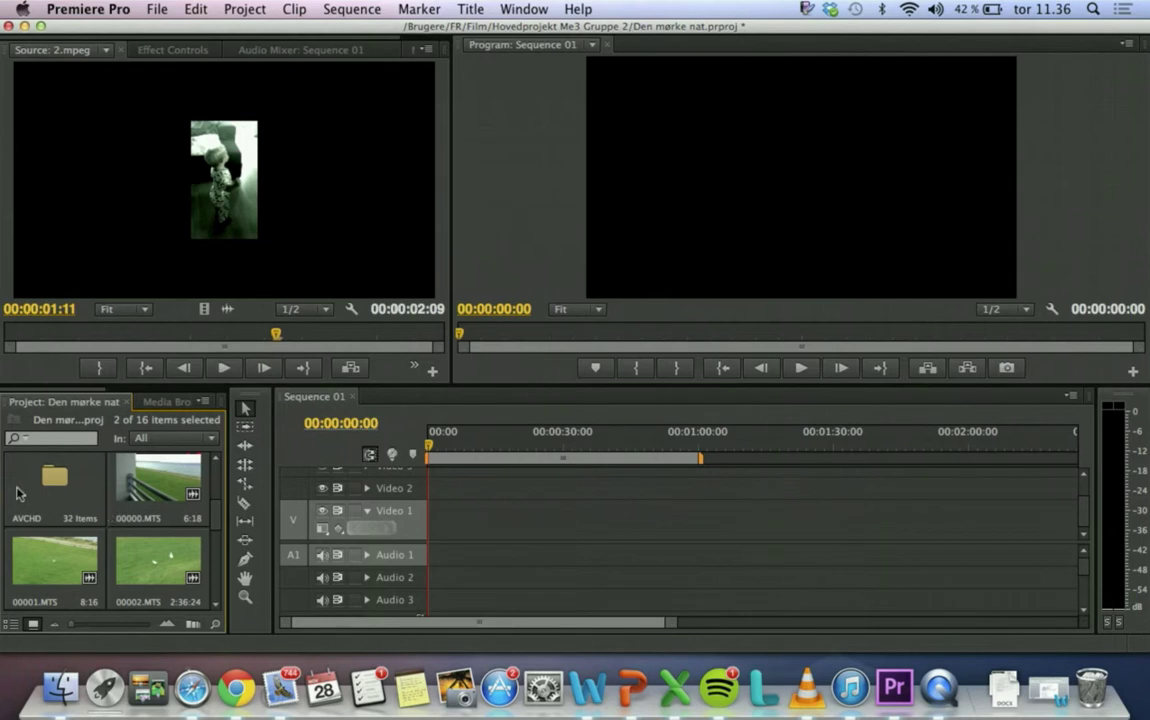
{"action": "double_click", "coordinate": [157, 497]}
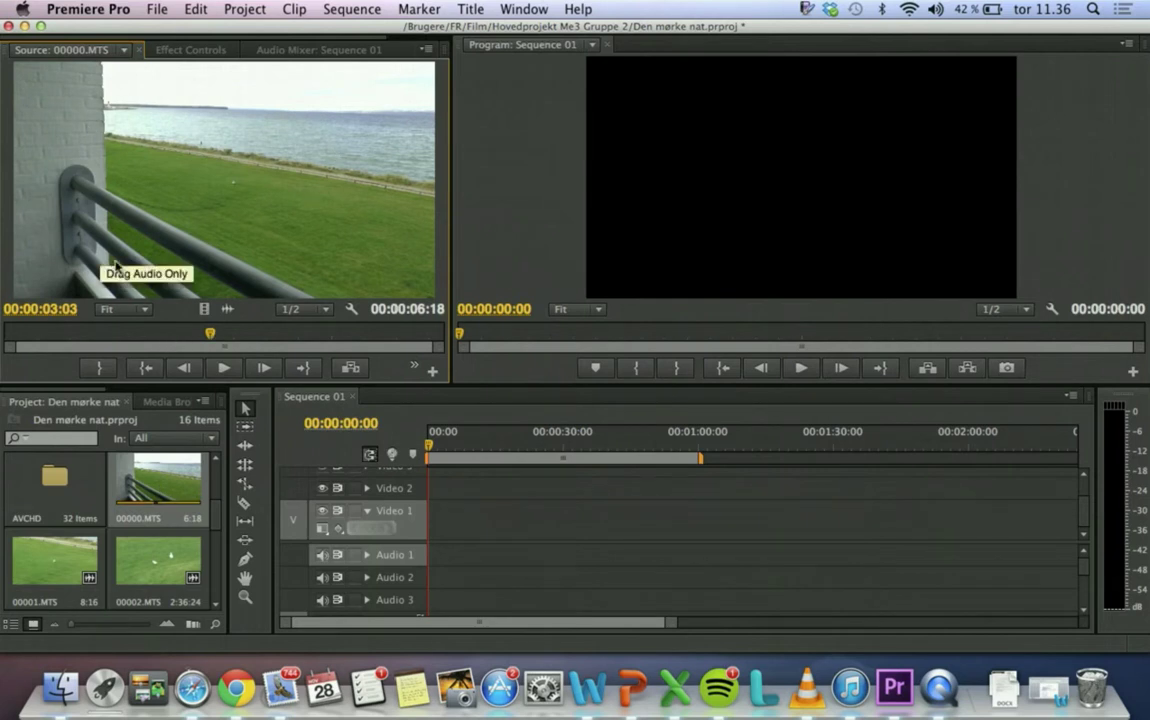
- Preview 00000.MTS and mark an In point near its start, shortening it to 00:00:06:09
{"action": "key", "text": "Home"}
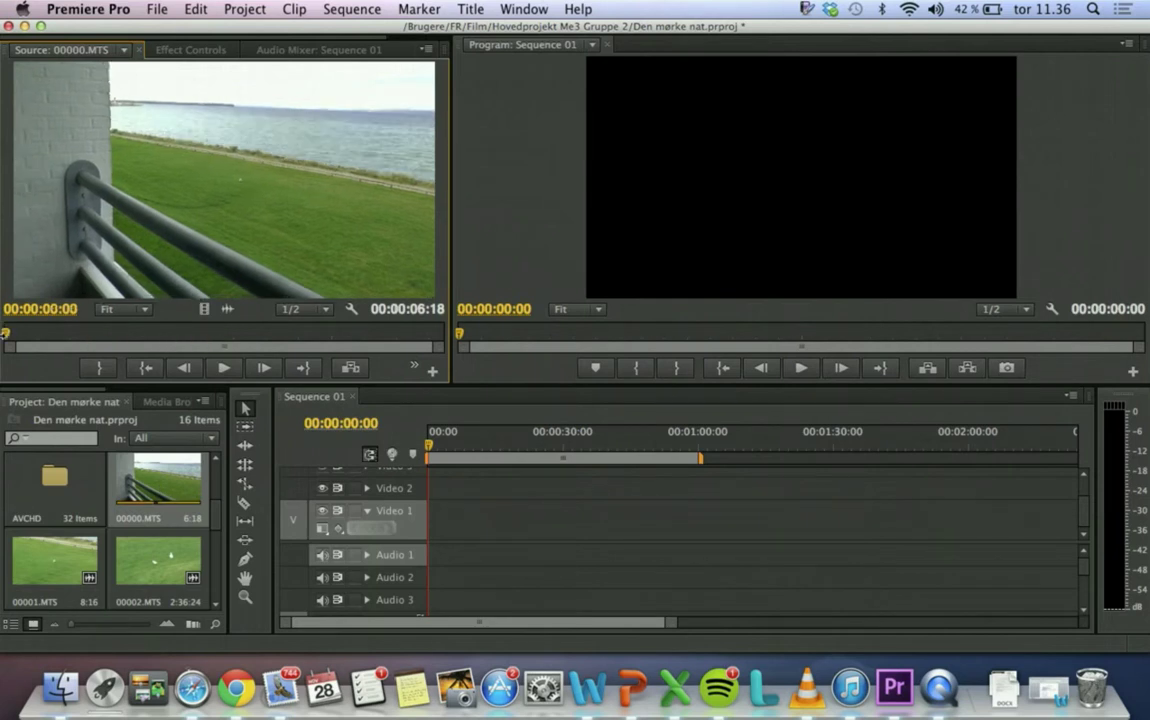
{"action": "left_click", "coordinate": [233, 369]}
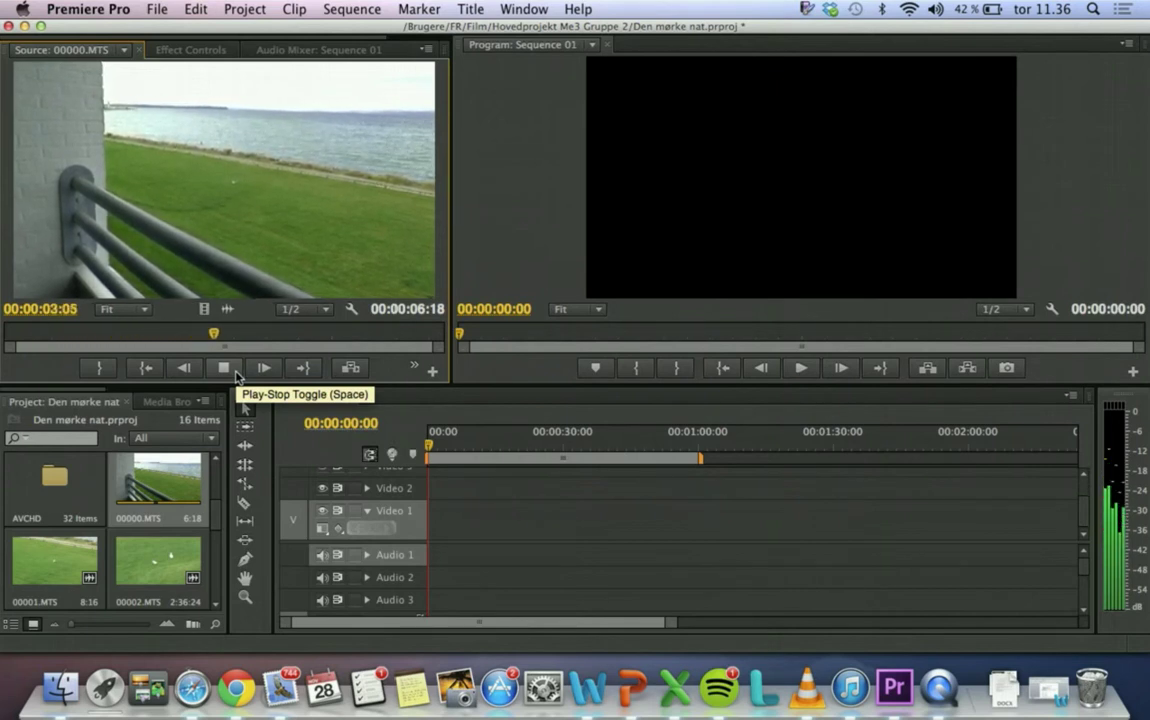
{"action": "left_click", "coordinate": [236, 374]}
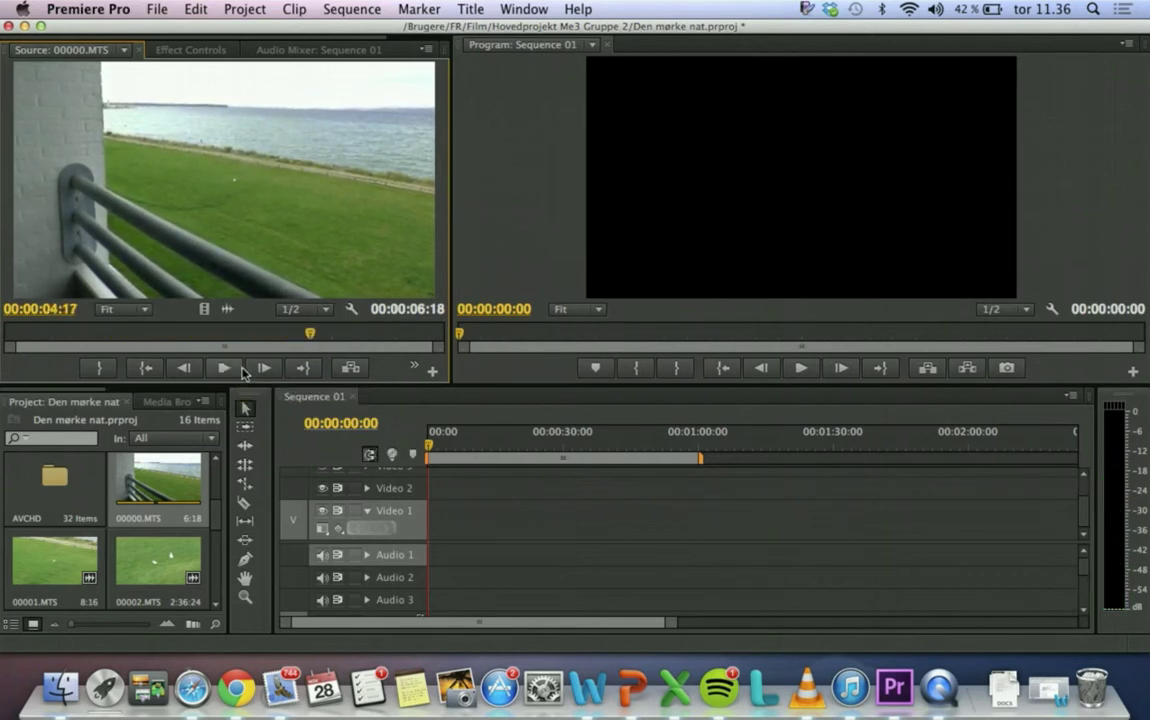
{"action": "left_click_drag", "start_coordinate": [312, 340], "coordinate": [236, 335]}
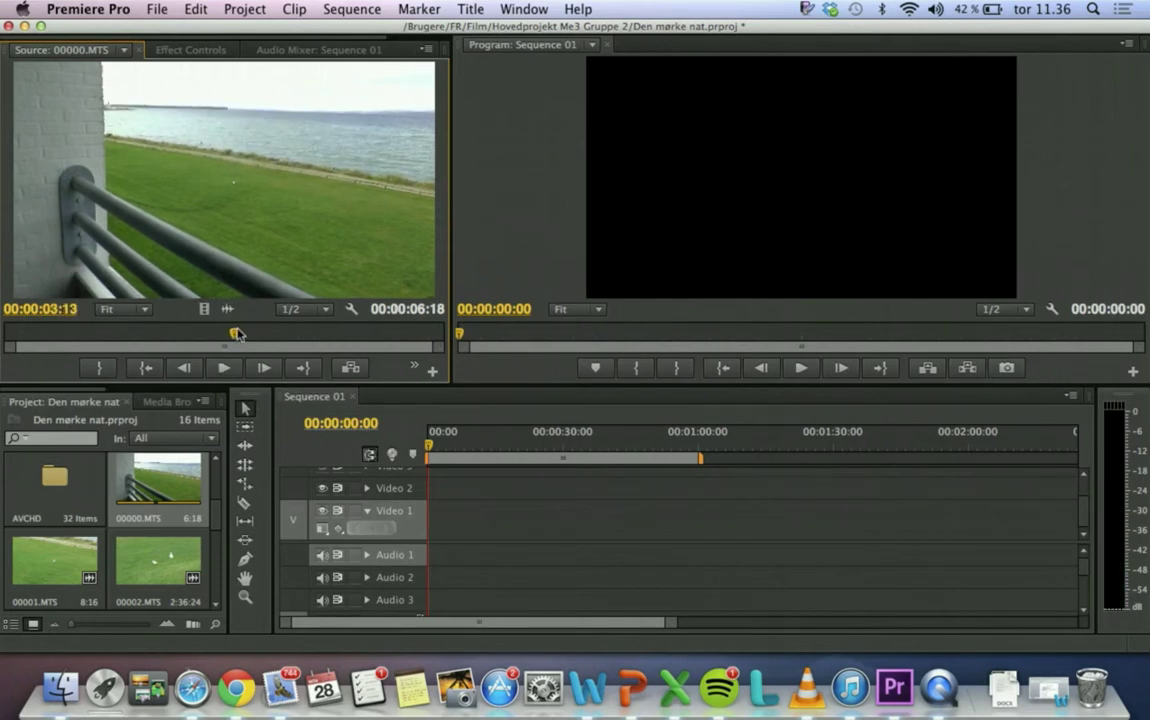
{"action": "left_click_drag", "start_coordinate": [236, 335], "coordinate": [234, 335]}
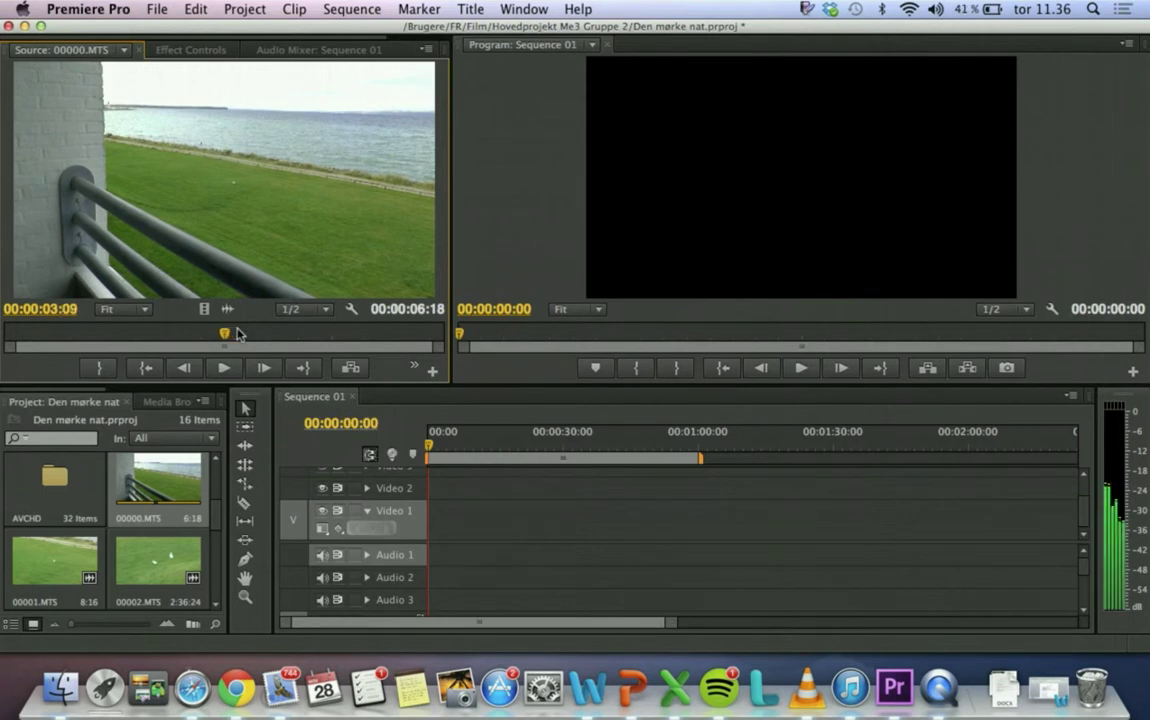
{"action": "key", "text": "Left"}
{"action": "key", "text": "Left"}
{"action": "key", "text": "Left"}
{"action": "key", "text": "Left"}
{"action": "key", "text": "Left"}
{"action": "key", "text": "Left"}
{"action": "key", "text": "Left"}
{"action": "key", "text": "i"}
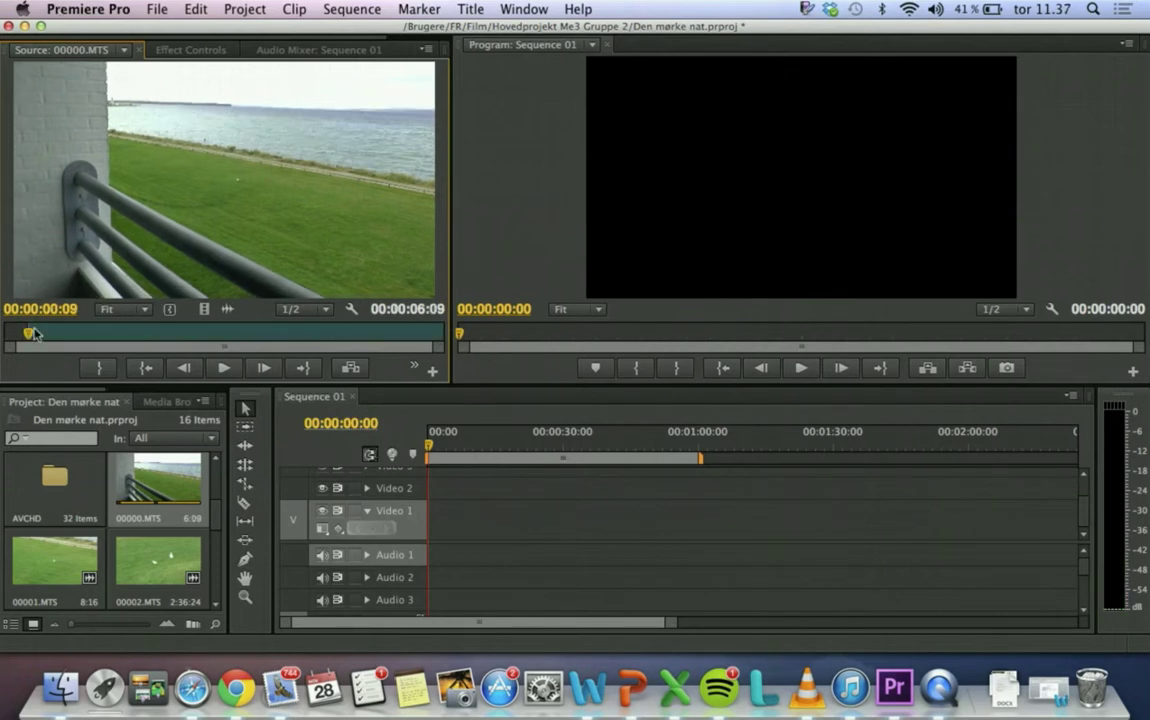
{"action": "left_click_drag", "start_coordinate": [28, 341], "coordinate": [12, 341]}
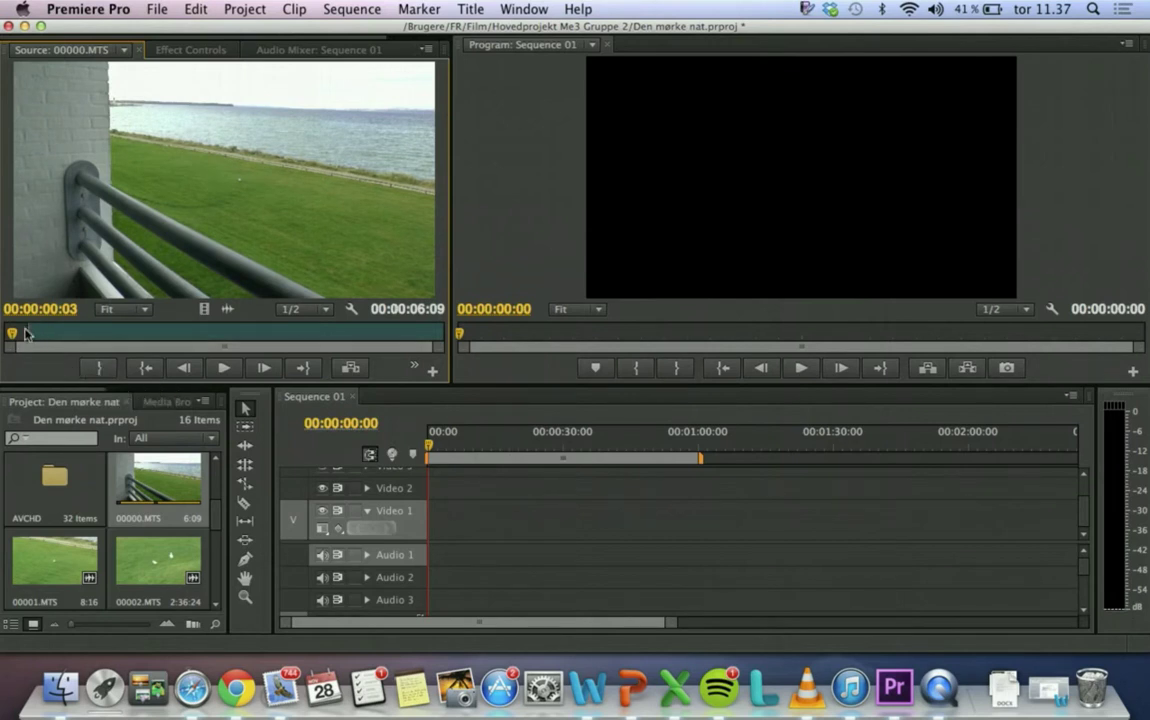
{"action": "left_click", "coordinate": [421, 10]}
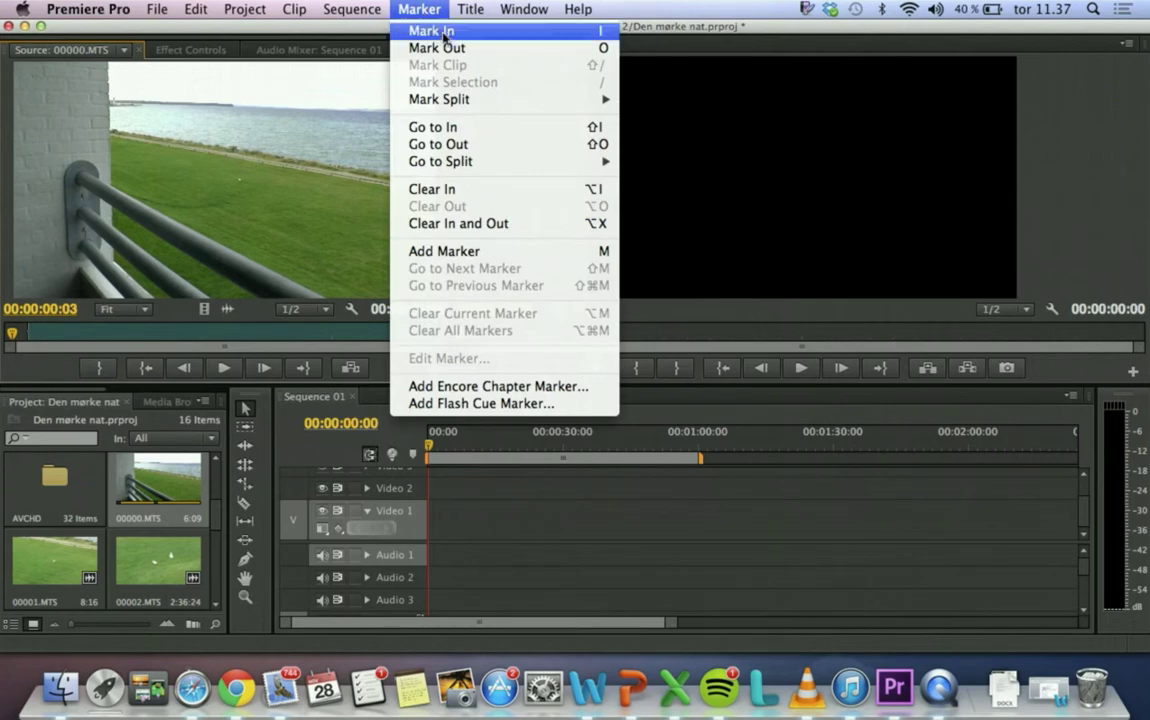
- Set an In point on 00000.MTS and play the clip from 00:00:00:09
{"action": "left_click", "coordinate": [449, 33]}
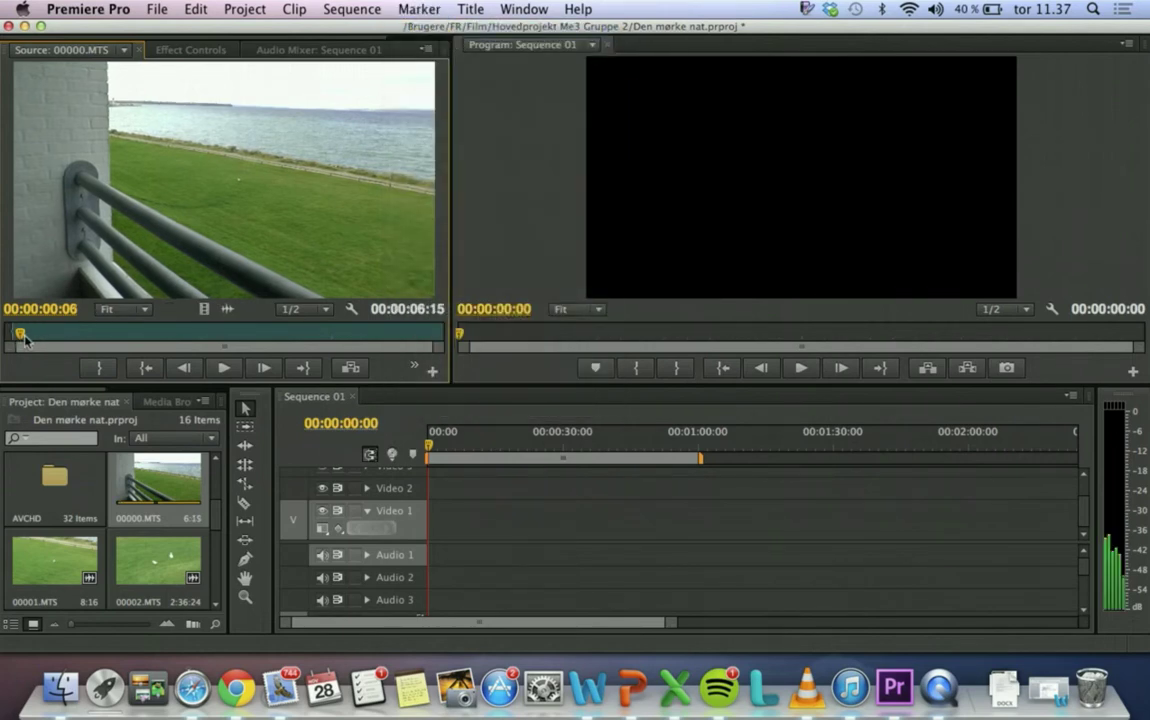
{"action": "left_click_drag", "start_coordinate": [16, 340], "coordinate": [28, 335]}
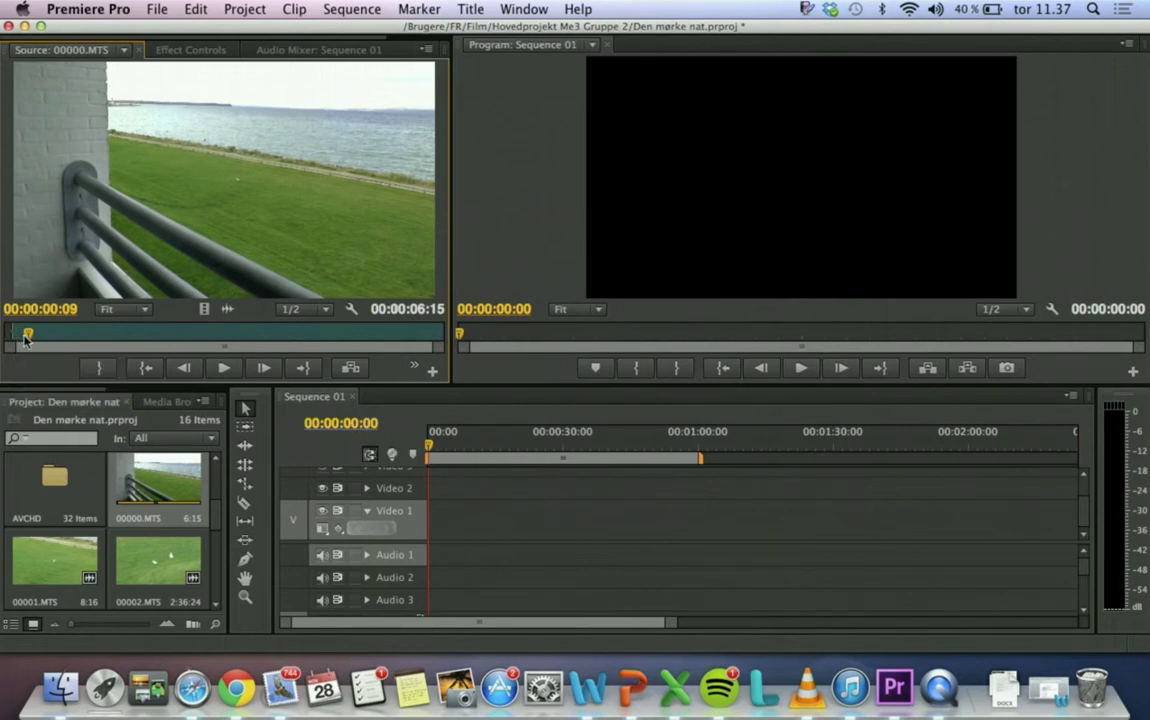
{"action": "key", "text": "space"}
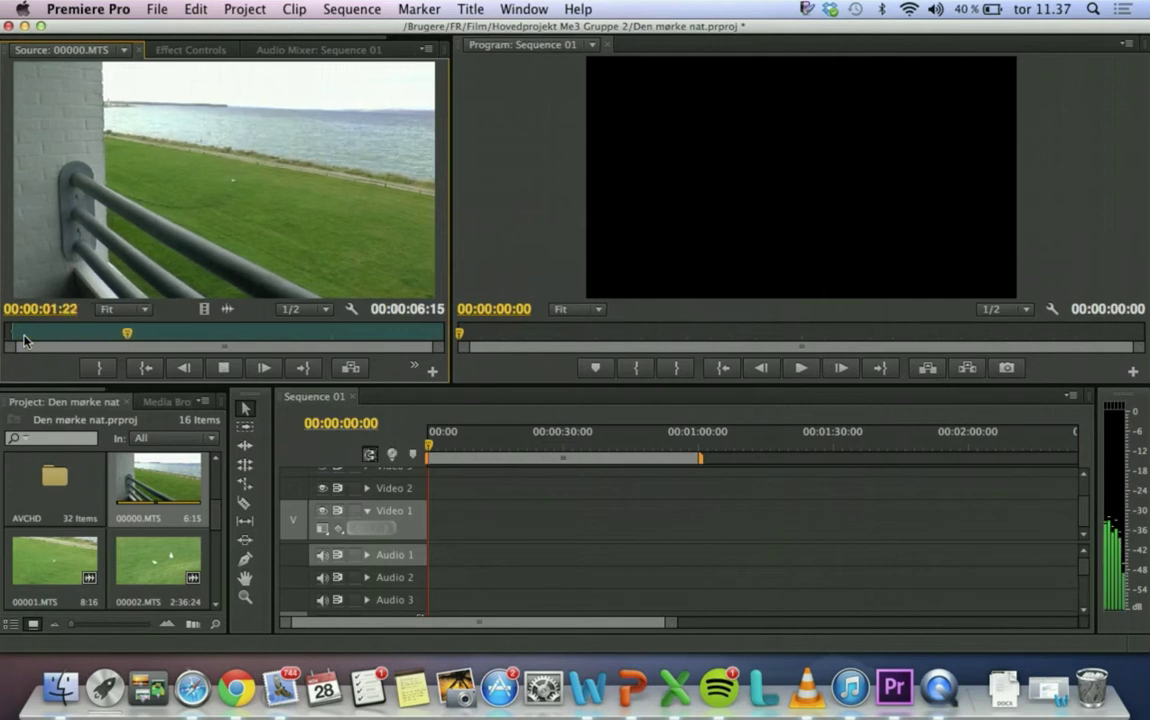
{"action": "key", "text": "space"}
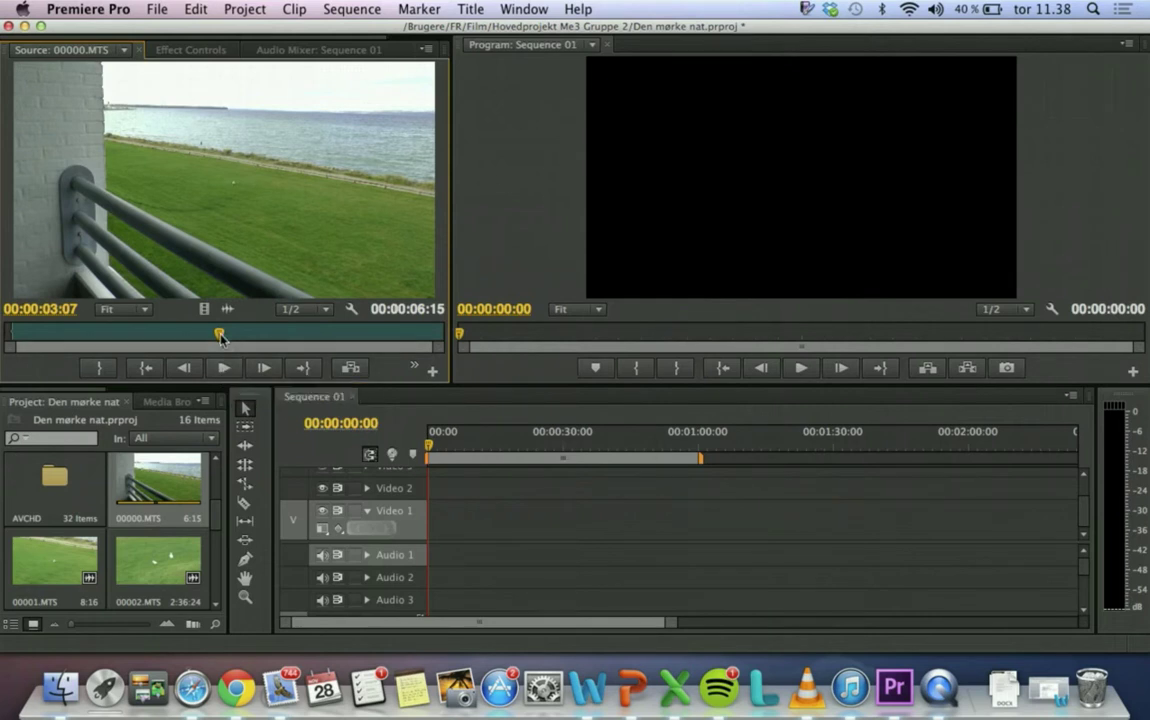
- Shuttle back and forth to find the end frame and mark Out at 00:00:01:17
{"action": "left_click_drag", "start_coordinate": [220, 336], "coordinate": [217, 337]}
{"action": "key", "text": "Left"}
{"action": "key", "text": "Left"}
{"action": "key", "text": "Left"}
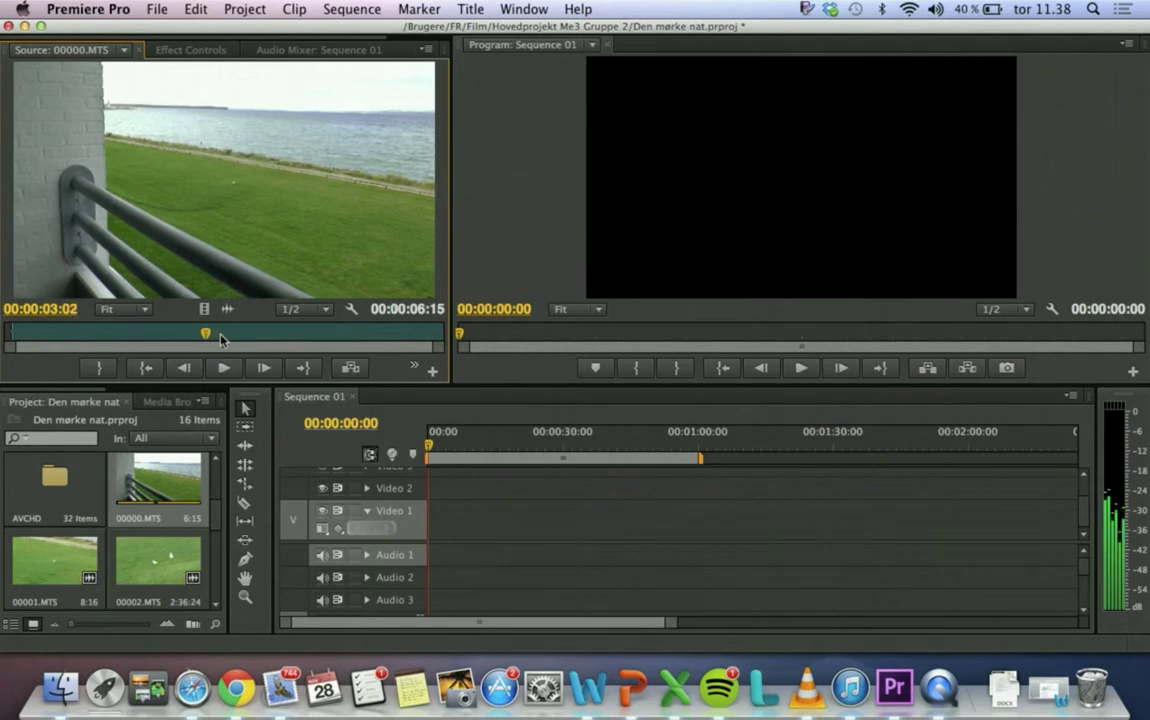
{"action": "key", "text": "Left"}
{"action": "key", "text": "Left"}
{"action": "key", "text": "Left"}
{"action": "key", "text": "Left"}
{"action": "key", "text": "Left"}
{"action": "key", "text": "Left"}
{"action": "key", "text": "Left"}
{"action": "key", "text": "Left"}
{"action": "key", "text": "Left"}
{"action": "key", "text": "Left"}
{"action": "key", "text": "Left"}
{"action": "key", "text": "Left"}
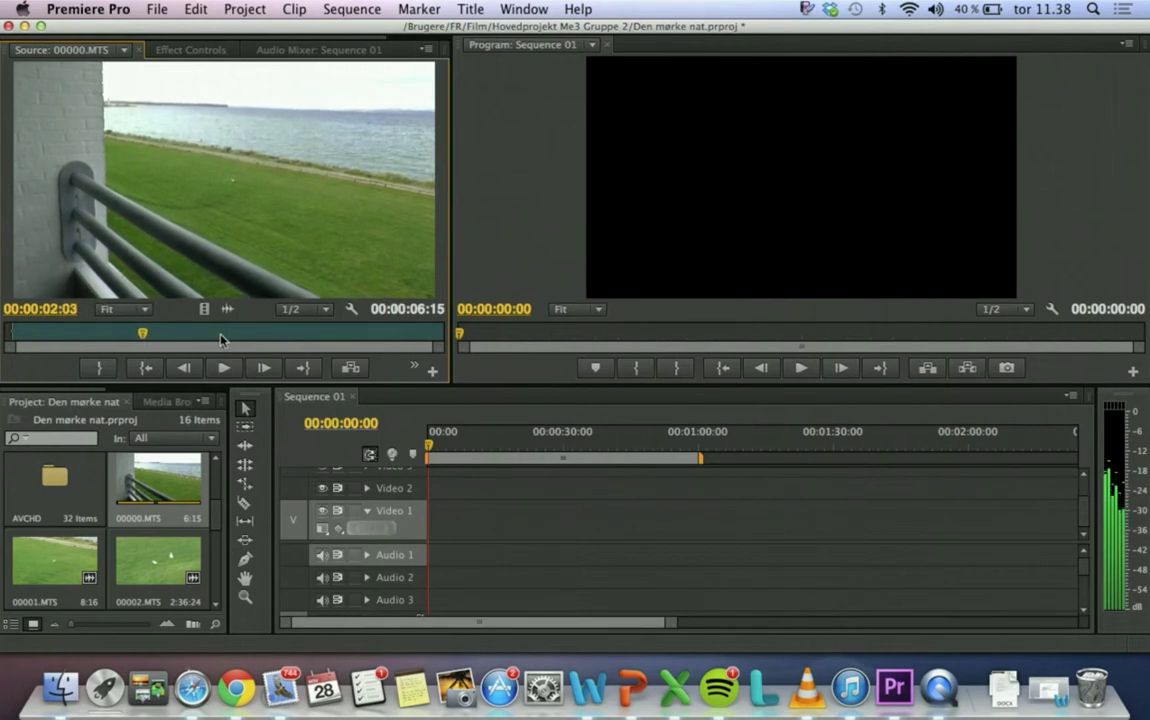
{"action": "key", "text": "Left"}
{"action": "key", "text": "Left"}
{"action": "key", "text": "Left"}
{"action": "key", "text": "Left"}
{"action": "key", "text": "Left"}
{"action": "key", "text": "Left"}
{"action": "key", "text": "Left"}
{"action": "key", "text": "Left"}
{"action": "key", "text": "Left"}
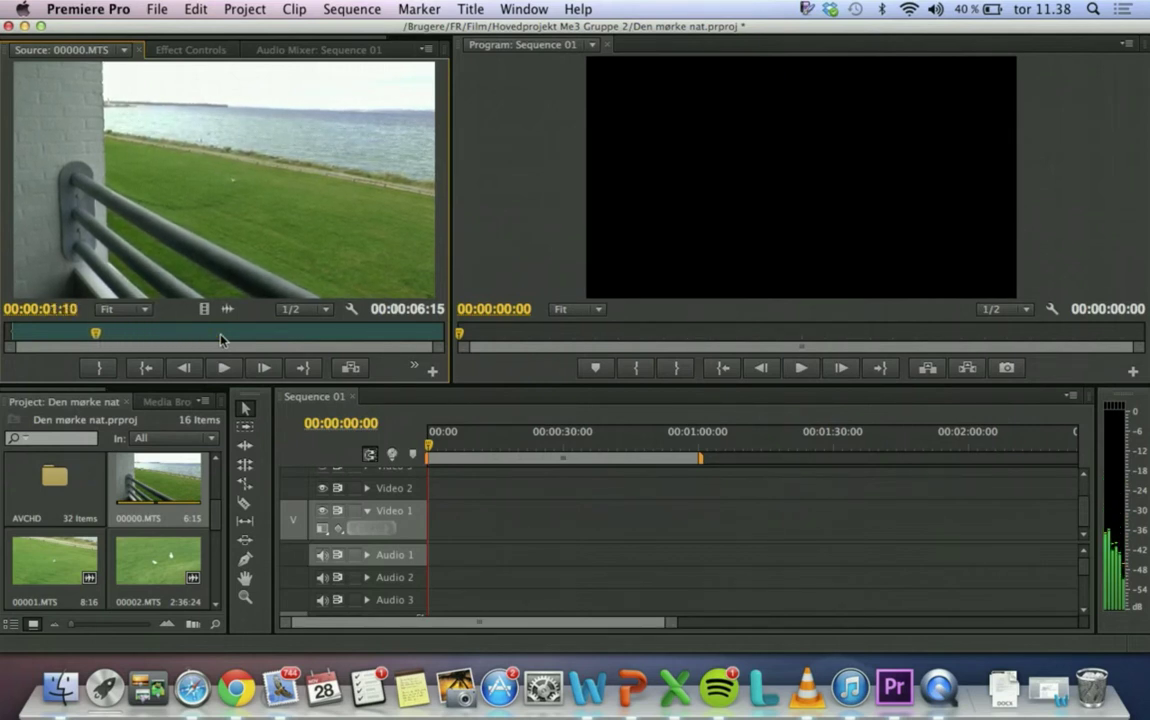
{"action": "key", "text": "Right"}
{"action": "key", "text": "Right"}
{"action": "key", "text": "Right"}
{"action": "key", "text": "Right"}
{"action": "key", "text": "Right"}
{"action": "key", "text": "Right"}
{"action": "key", "text": "Right"}
{"action": "key", "text": "Right"}
{"action": "key", "text": "Right"}
{"action": "key", "text": "Right"}
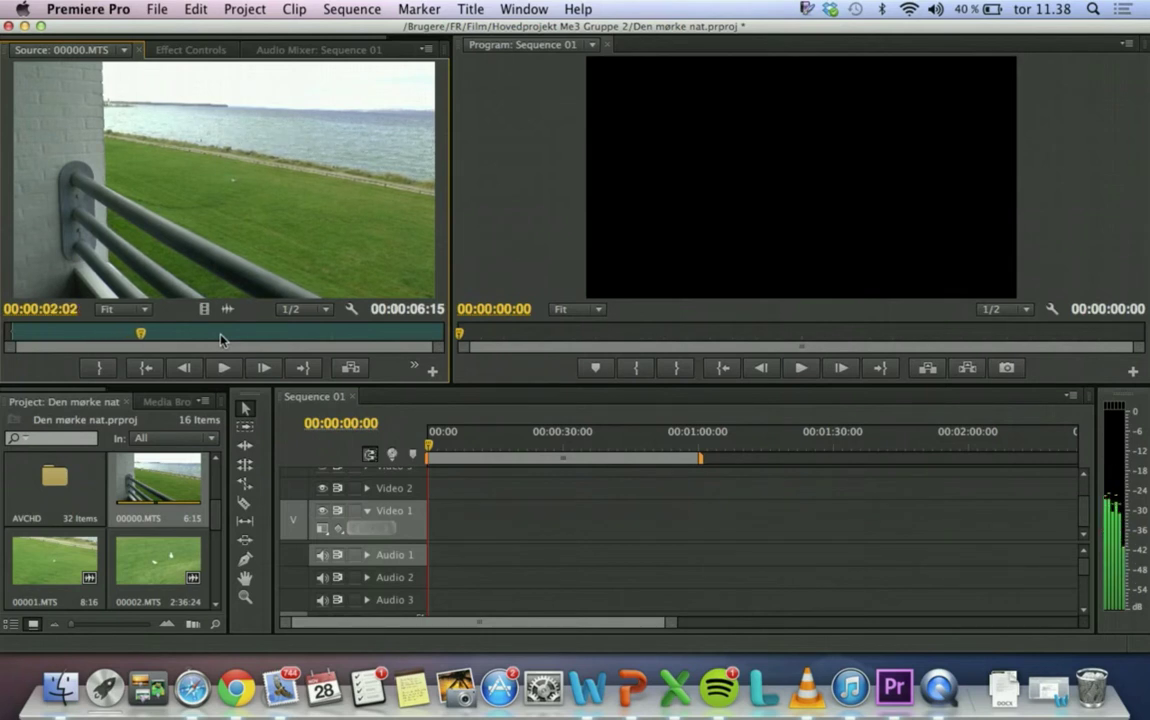
{"action": "key", "text": "Left"}
{"action": "key", "text": "Left"}
{"action": "key", "text": "Left"}
{"action": "key", "text": "Left"}
{"action": "key", "text": "Left"}
{"action": "key", "text": "Left"}
{"action": "key", "text": "Left"}
{"action": "key", "text": "Left"}
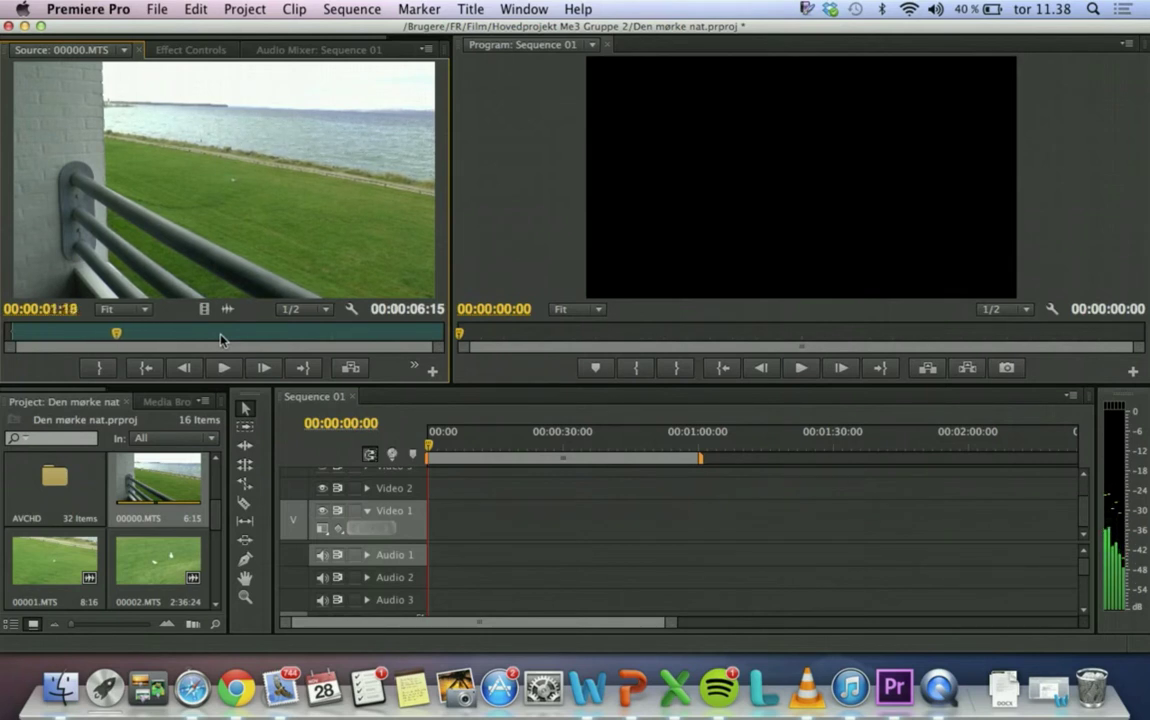
{"action": "key", "text": "Left"}
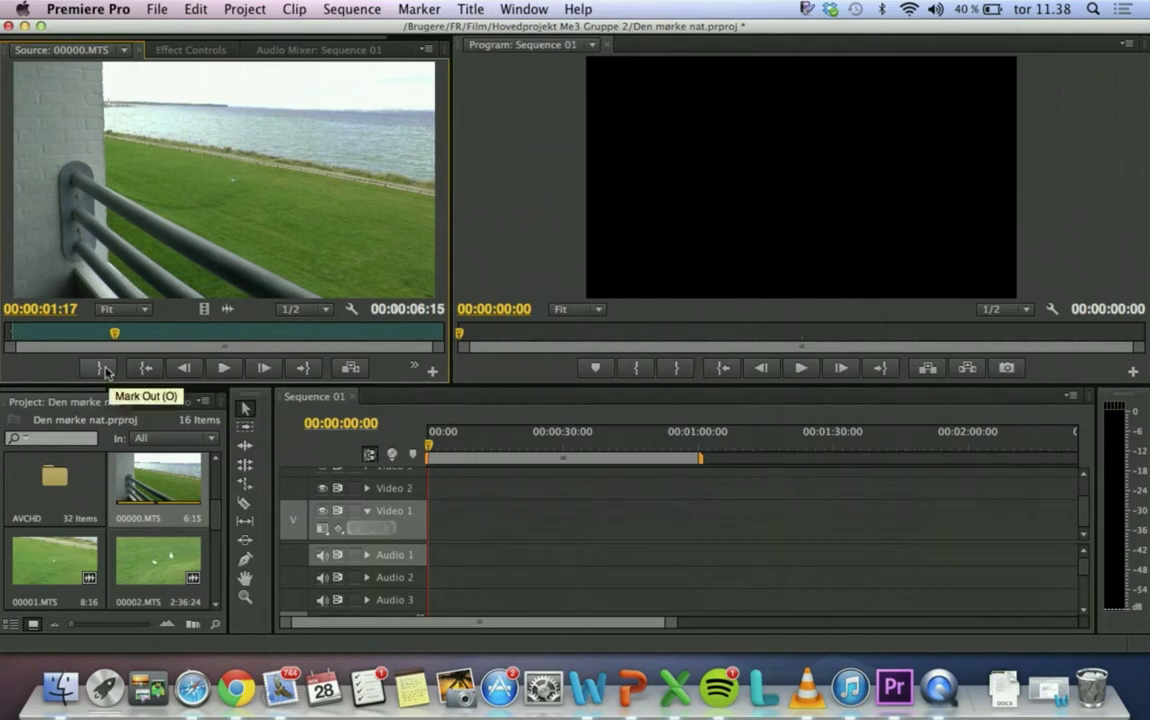
{"action": "left_click", "coordinate": [105, 371]}
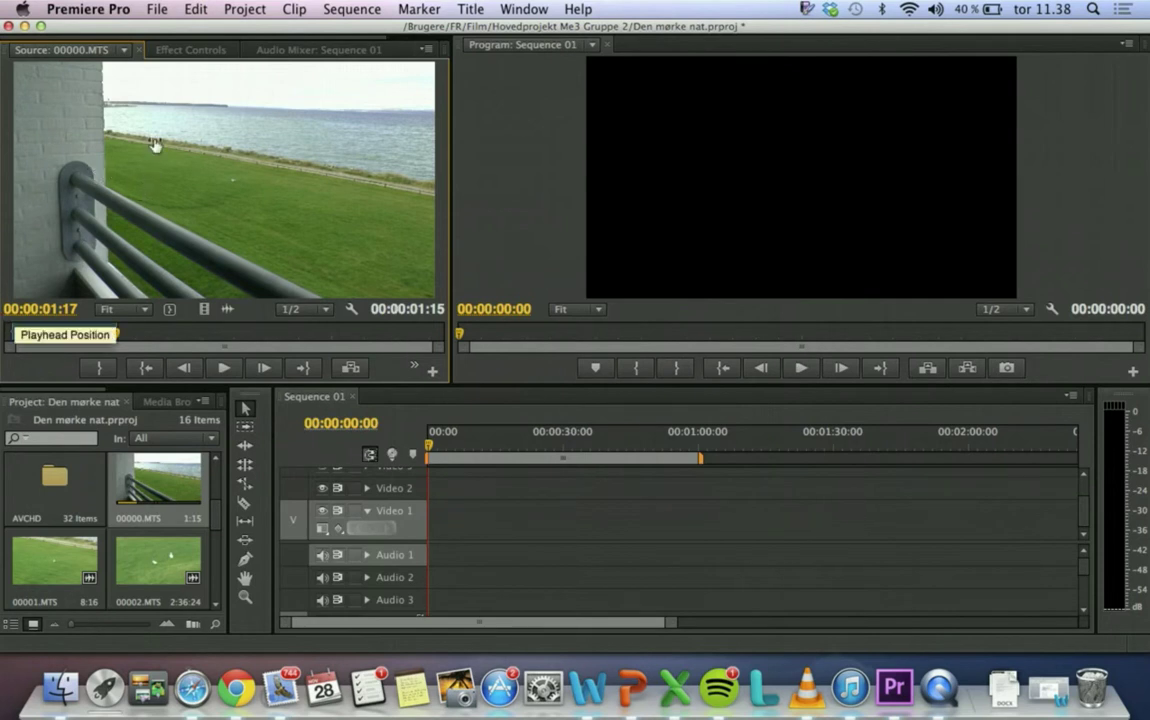
- Make a subclip of the marked 00000.MTS range named 'Indstilling 1 establishing'
{"action": "right_click", "coordinate": [212, 199]}
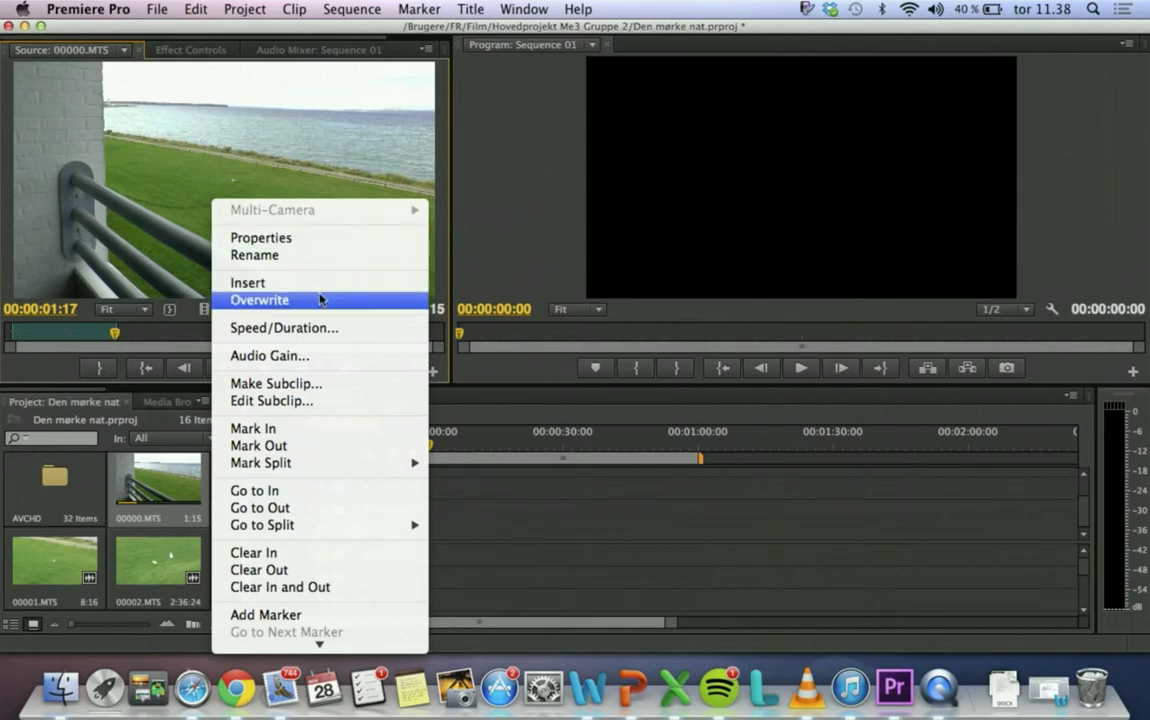
{"action": "left_click", "coordinate": [335, 382]}
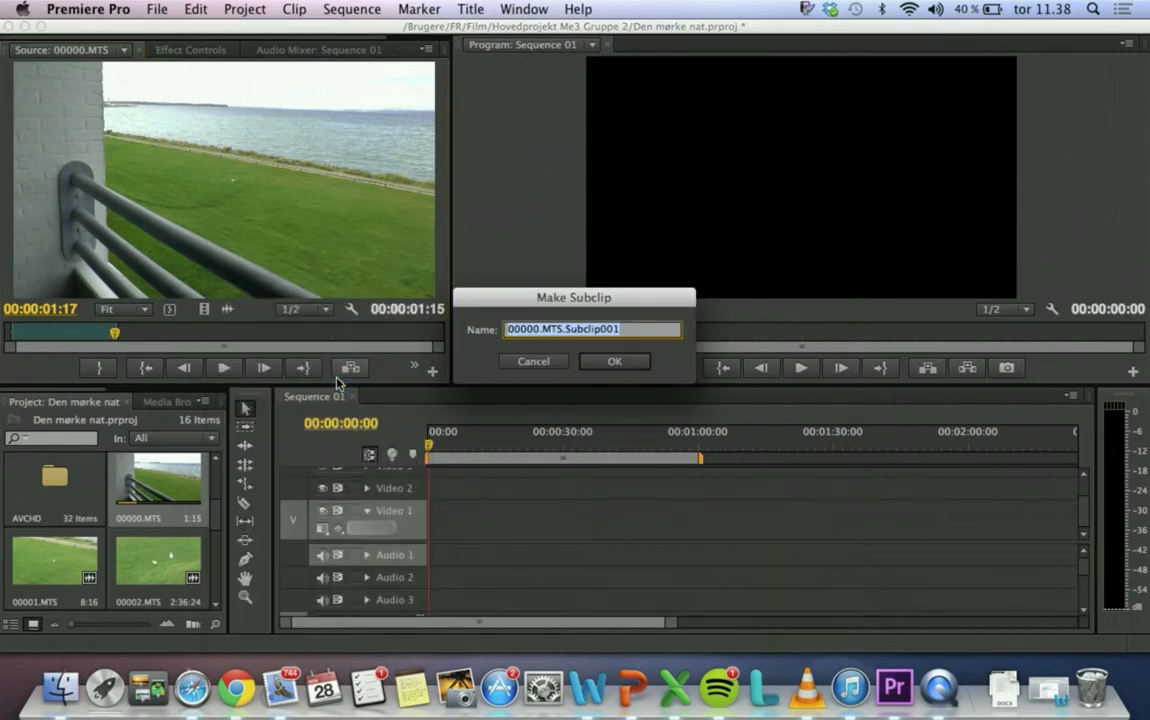
{"action": "key", "text": "BackSpace"}
{"action": "type", "text": "Indstilling 1 establishing"}
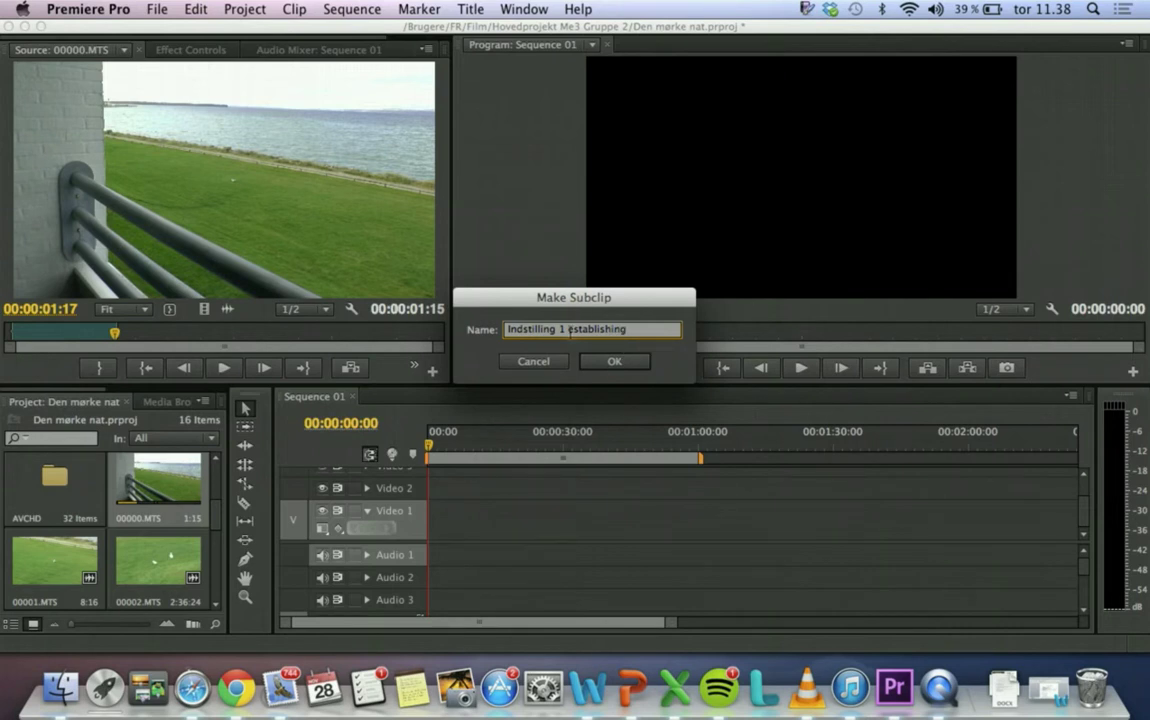
{"action": "left_click", "coordinate": [596, 367]}
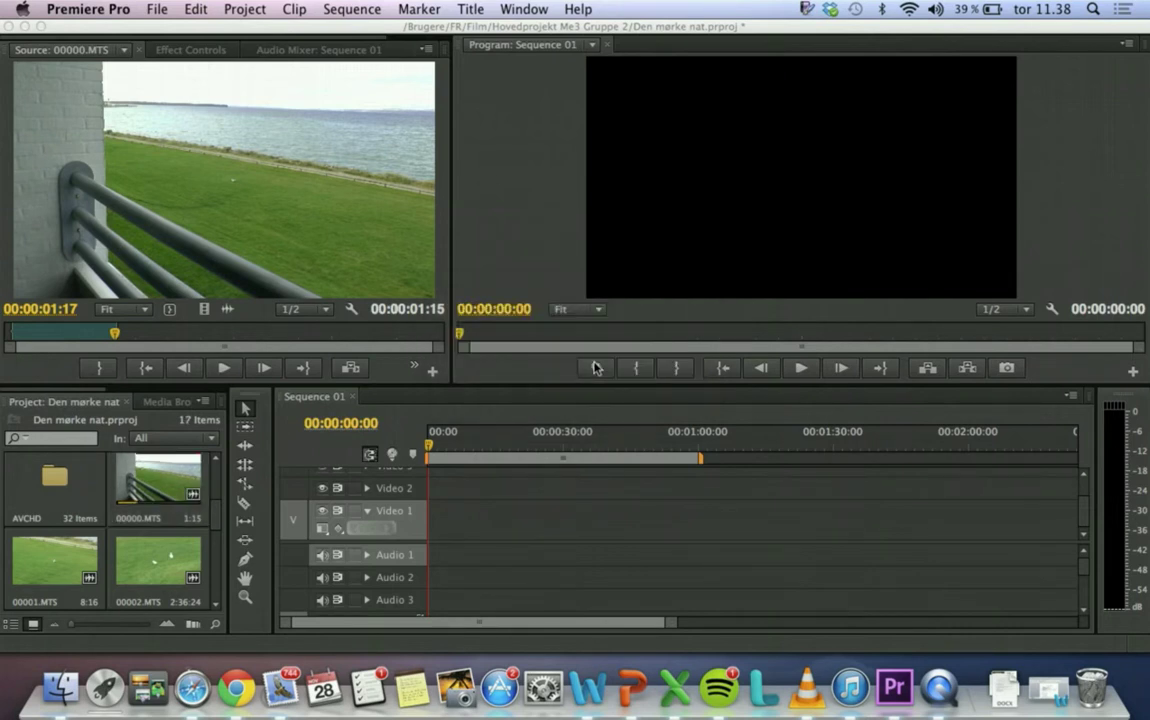
- Place the Indstilling 1 establishing subclip at 00:00 on Video 1 and zoom the timeline in
{"action": "left_click", "coordinate": [40, 563]}
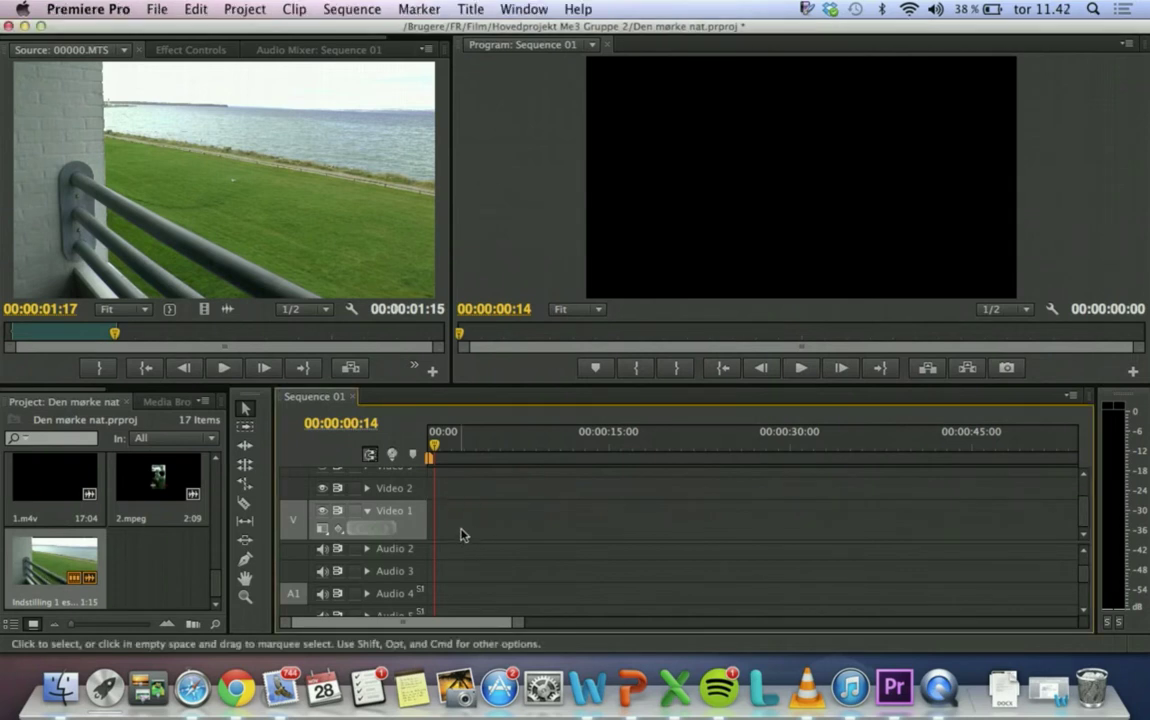
{"action": "left_click_drag", "start_coordinate": [55, 565], "coordinate": [430, 545]}
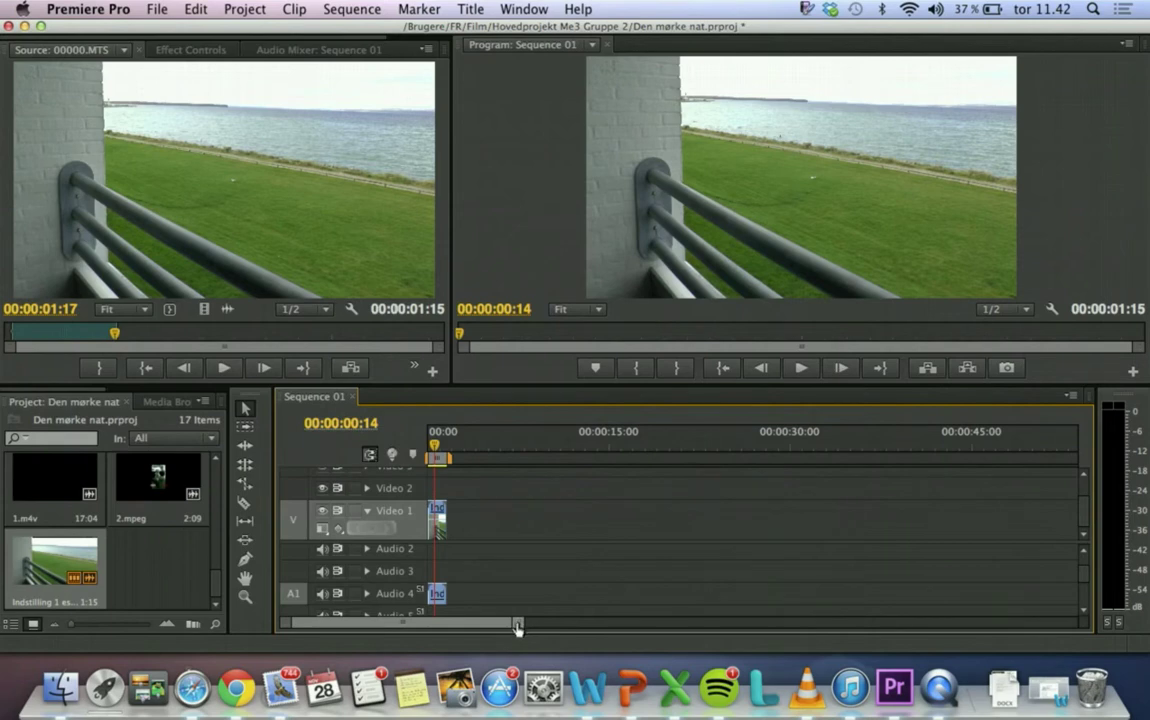
{"action": "mouse_move", "coordinate": [473, 626]}
{"action": "left_mouse_down"}
{"action": "mouse_move", "coordinate": [719, 611]}
{"action": "mouse_move", "coordinate": [422, 632]}
{"action": "left_mouse_up"}
{"action": "mouse_move", "coordinate": [519, 628]}
{"action": "left_mouse_down"}
{"action": "mouse_move", "coordinate": [435, 631]}
{"action": "mouse_move", "coordinate": [730, 624]}
{"action": "mouse_move", "coordinate": [531, 624]}
{"action": "mouse_move", "coordinate": [552, 624]}
{"action": "left_mouse_up"}
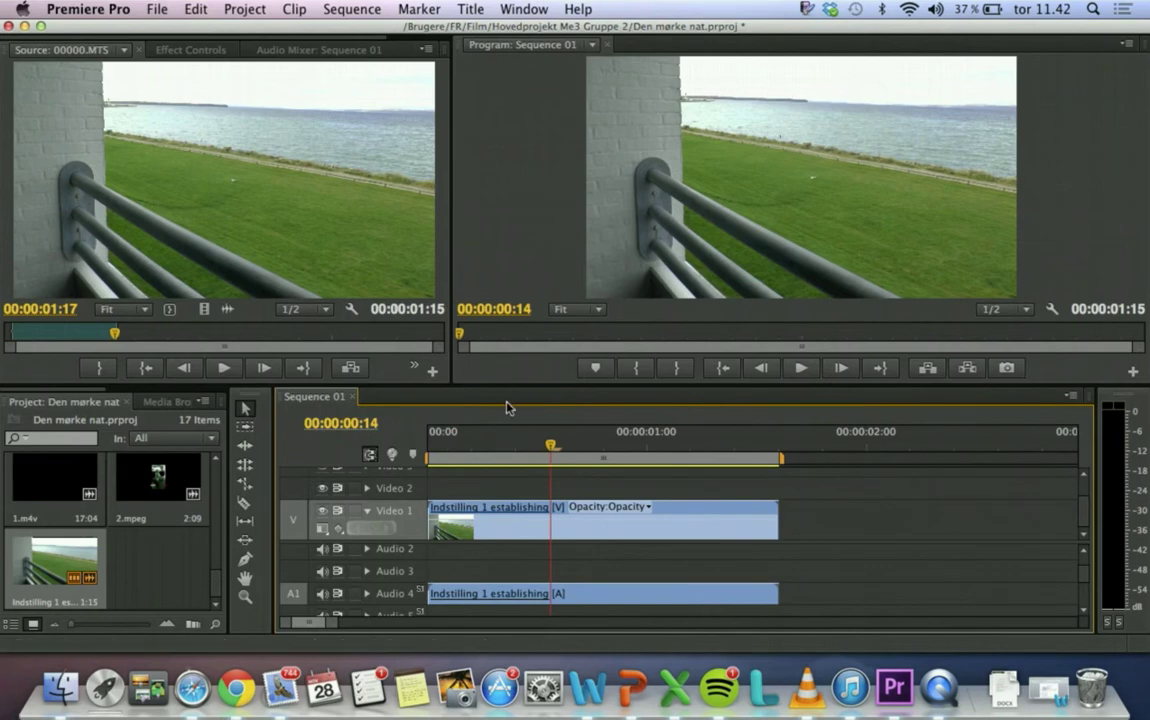
- Move the playhead to the sequence start, then to 00:00:00:23
{"action": "left_click", "coordinate": [441, 440]}
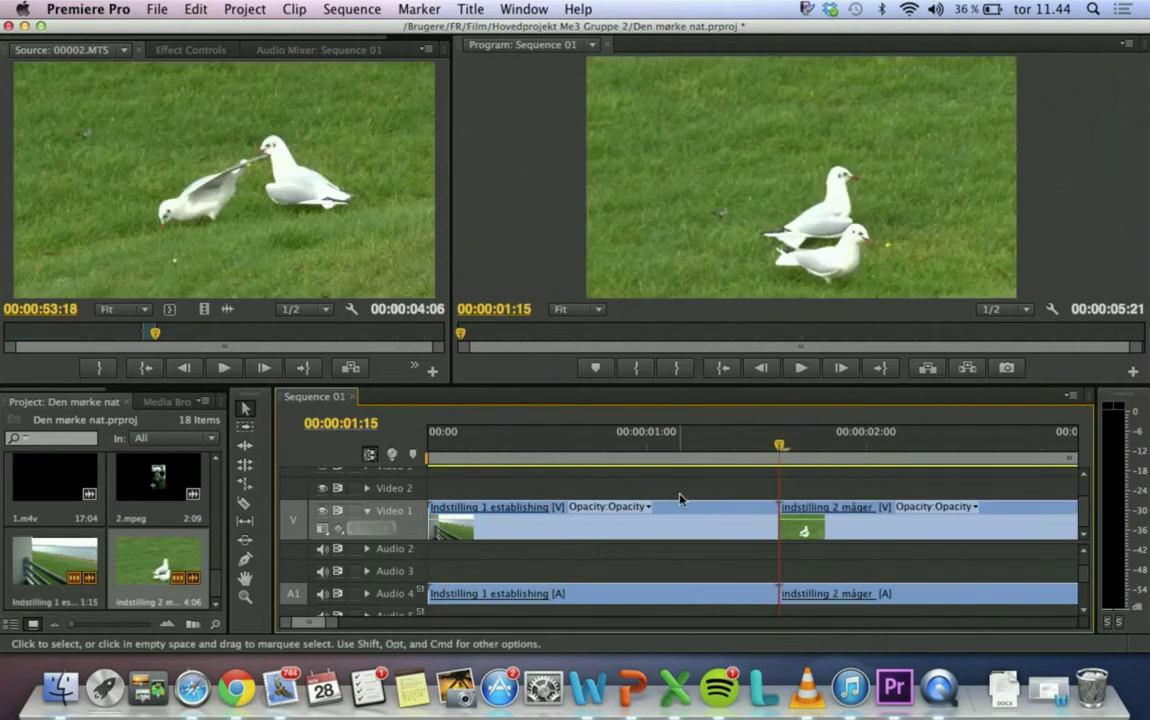
{"action": "left_click", "coordinate": [631, 458]}
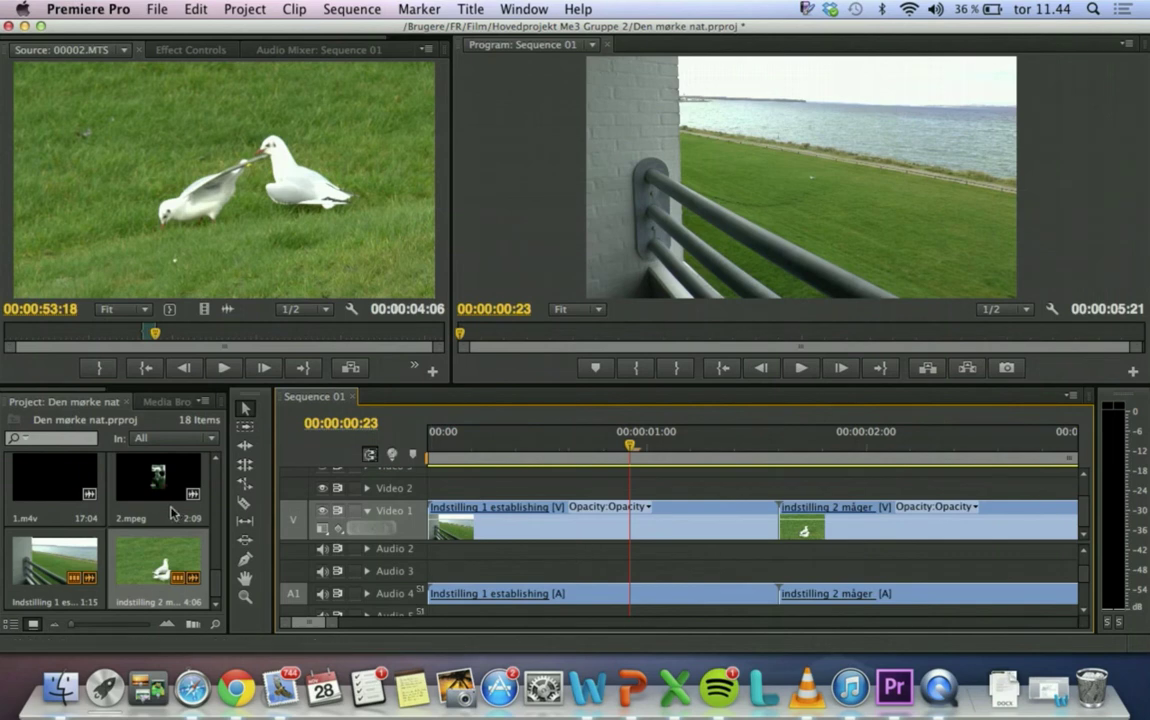
- Cut the gull clip with the Razor tool at 00:00:02:15
{"action": "left_click", "coordinate": [257, 508]}
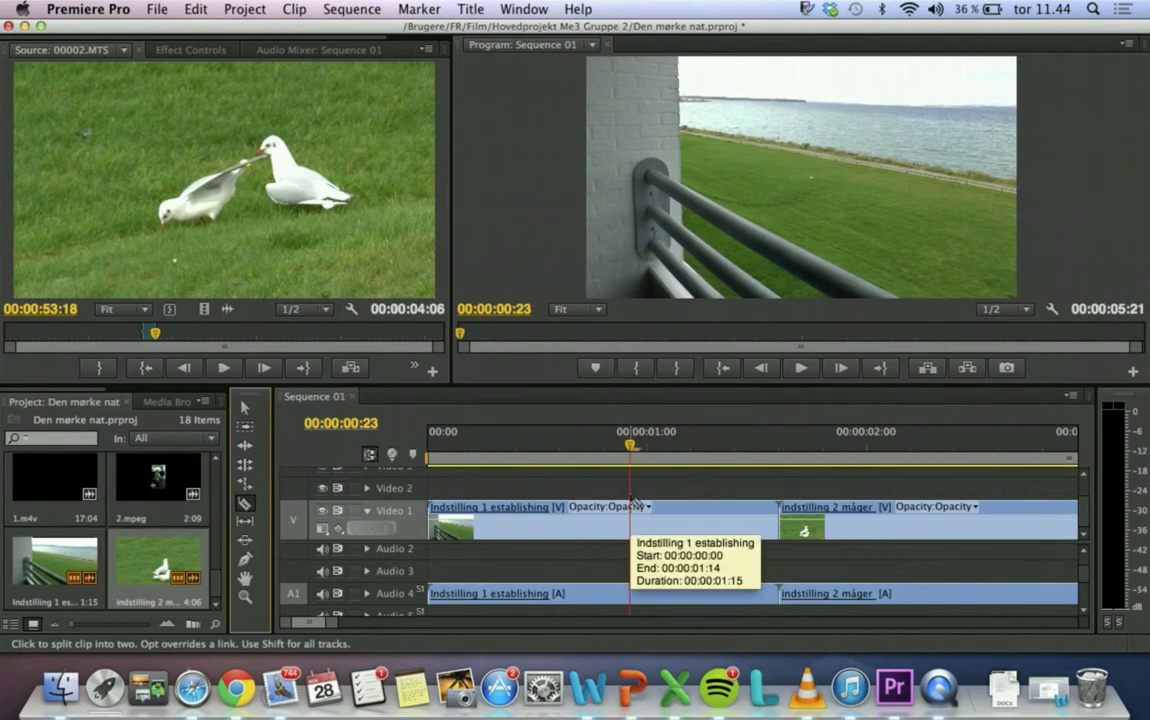
{"action": "left_click", "coordinate": [631, 446]}
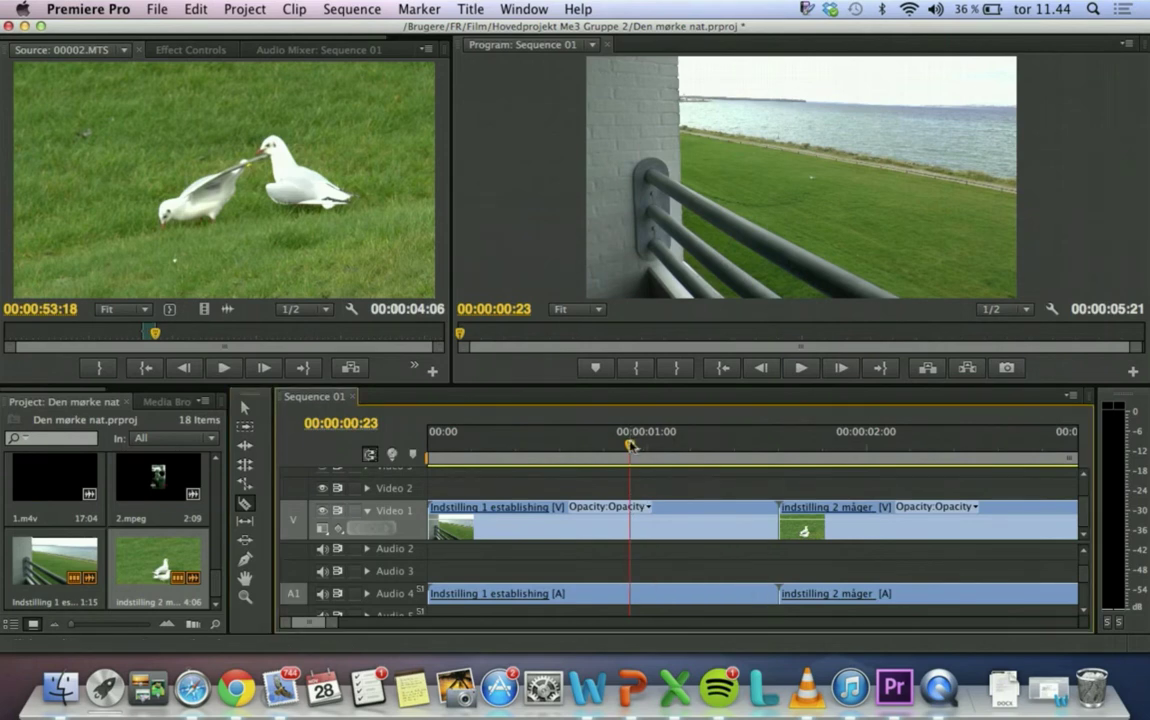
{"action": "key", "text": "j"}
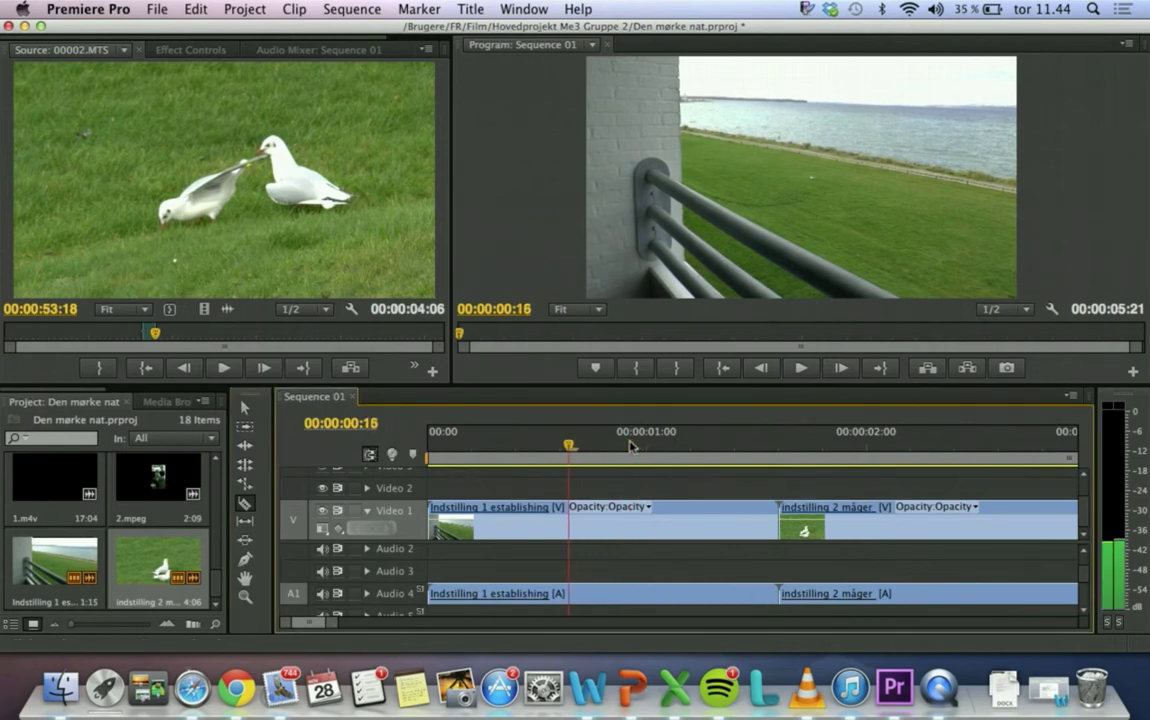
{"action": "key", "text": "l"}
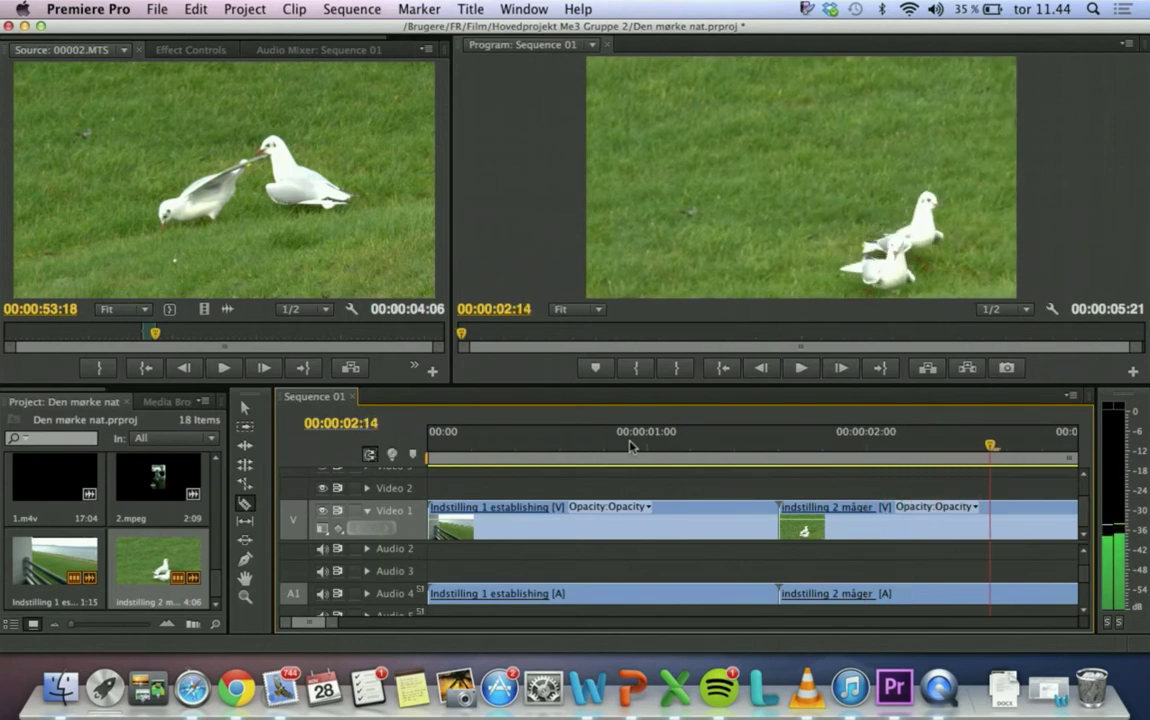
{"action": "left_click", "coordinate": [1000, 524]}
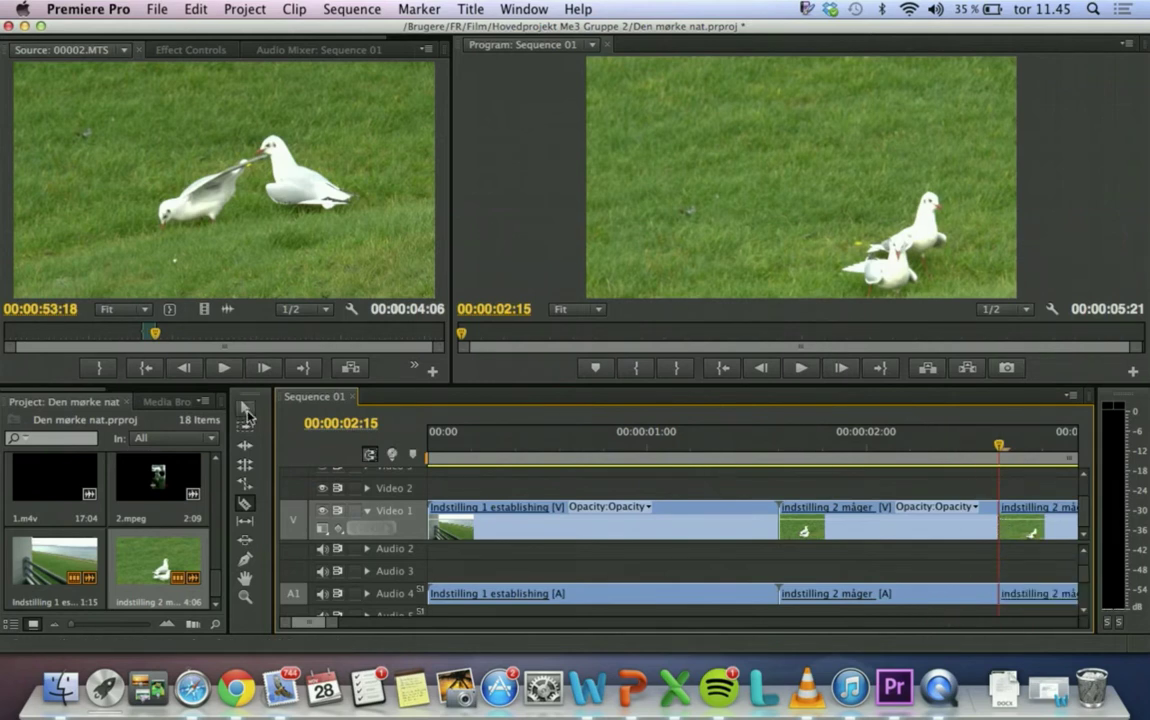
- Slide the second gull piece later to leave a gap, and preview it
{"action": "left_click", "coordinate": [246, 410]}
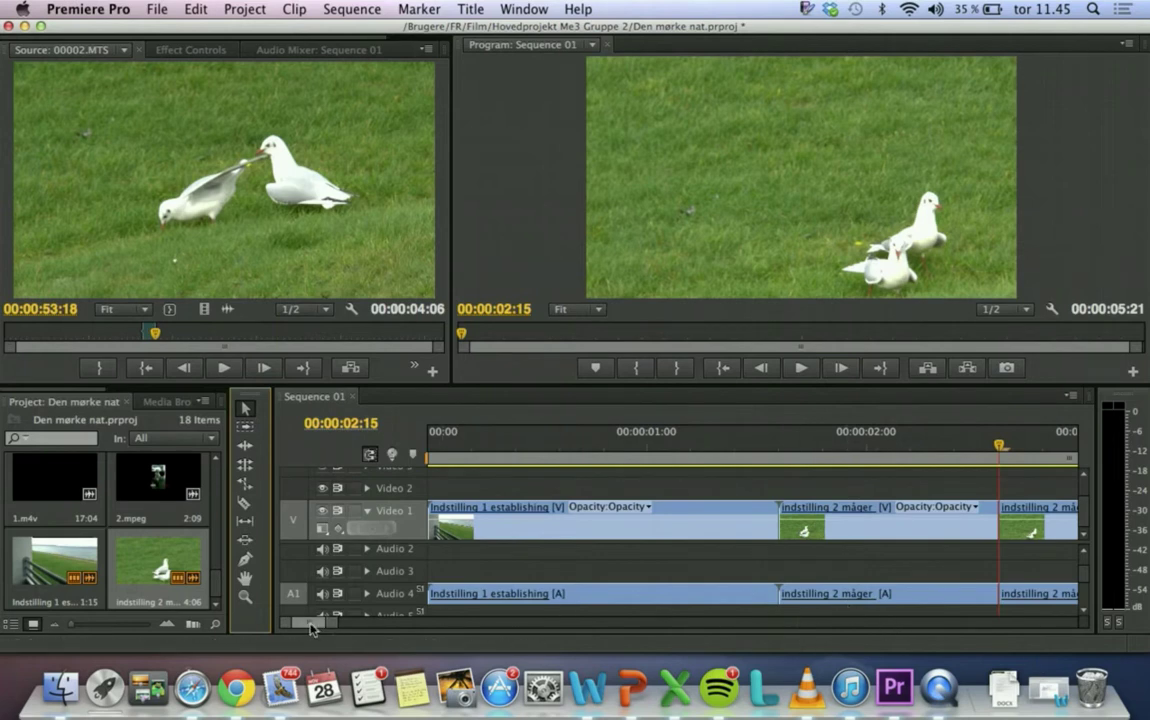
{"action": "left_click_drag", "start_coordinate": [308, 621], "coordinate": [308, 621]}
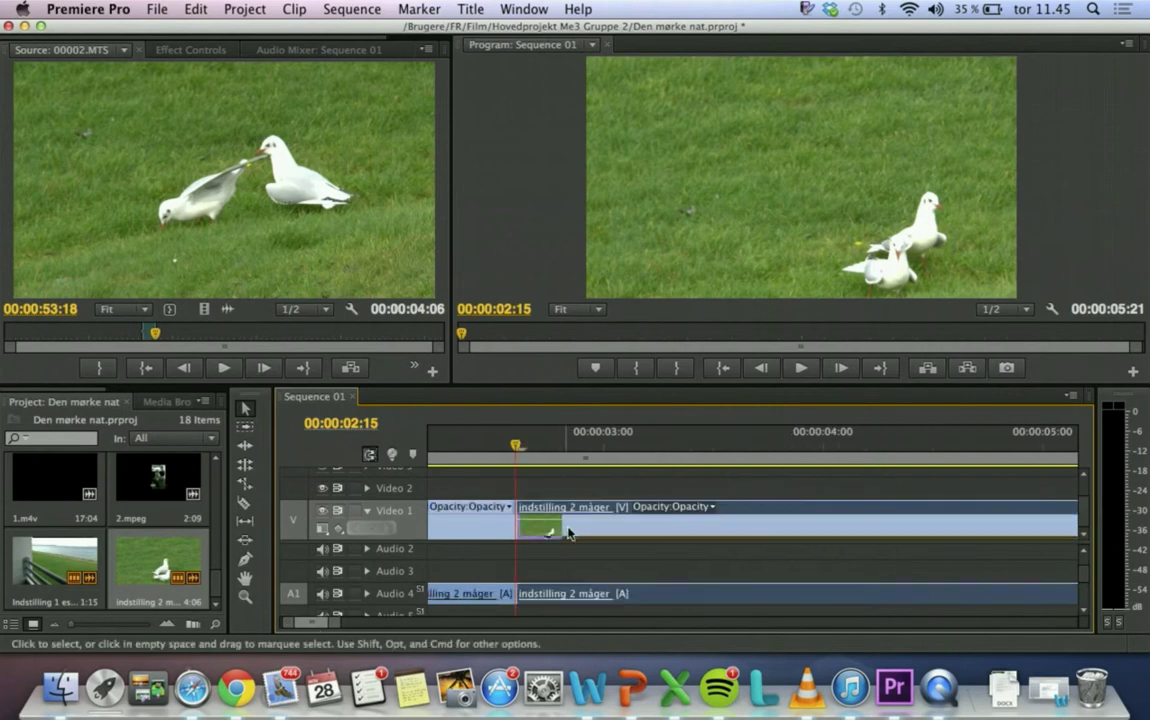
{"action": "left_click_drag", "start_coordinate": [566, 533], "coordinate": [663, 533]}
{"action": "key", "text": "space"}
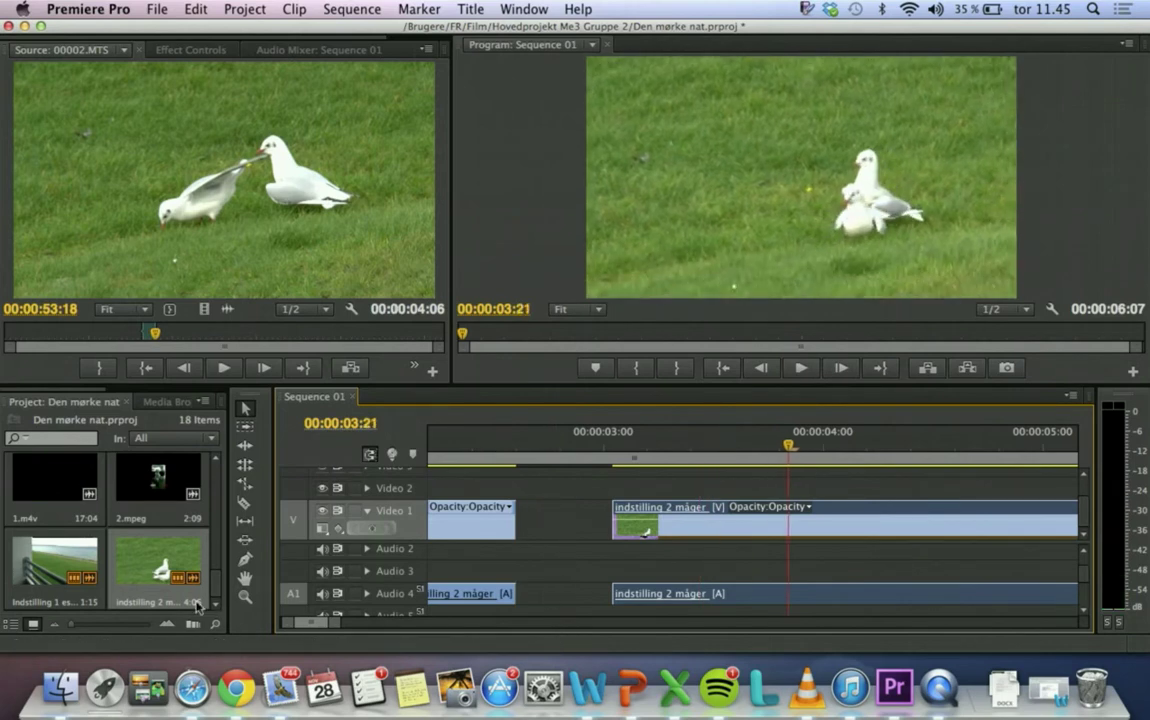
- Add the 00007.MTS clip to Video 2 above the gull shot
{"action": "scroll", "coordinate": [108, 540], "scroll_direction": "down", "scroll_amount": 3}
{"action": "scroll", "coordinate": [108, 540], "scroll_direction": "down", "scroll_amount": 2}
{"action": "scroll", "coordinate": [108, 540], "scroll_direction": "down", "scroll_amount": 2}
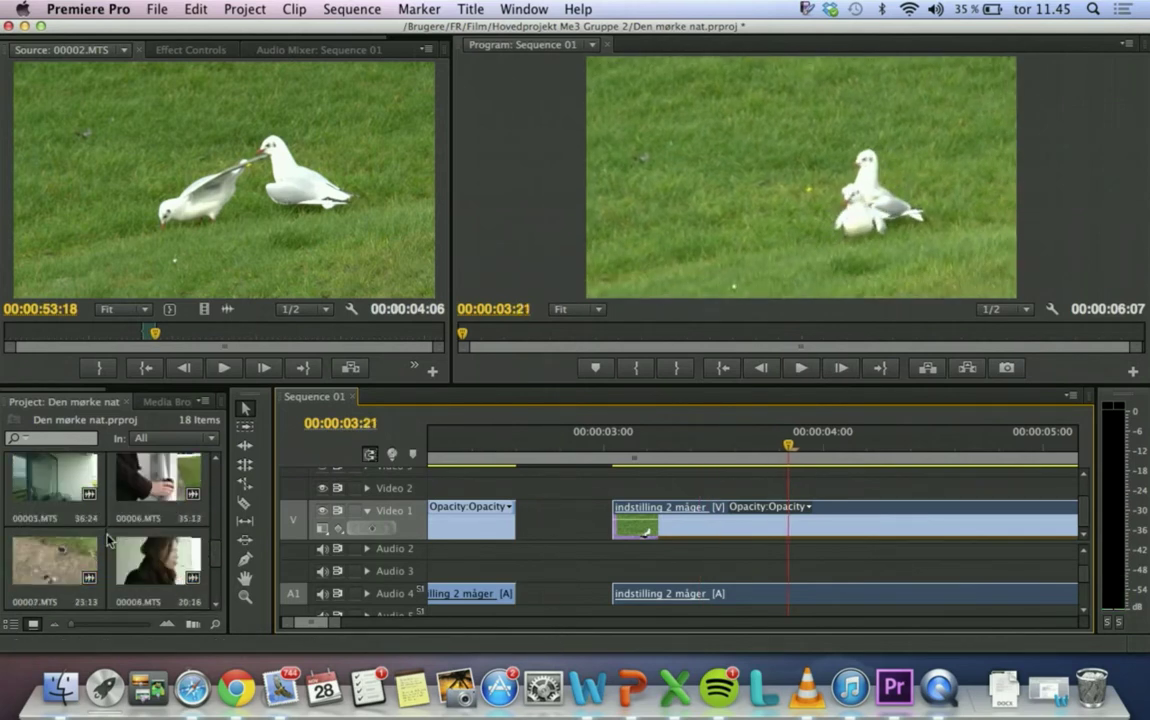
{"action": "scroll", "coordinate": [108, 540], "scroll_direction": "down", "scroll_amount": 2}
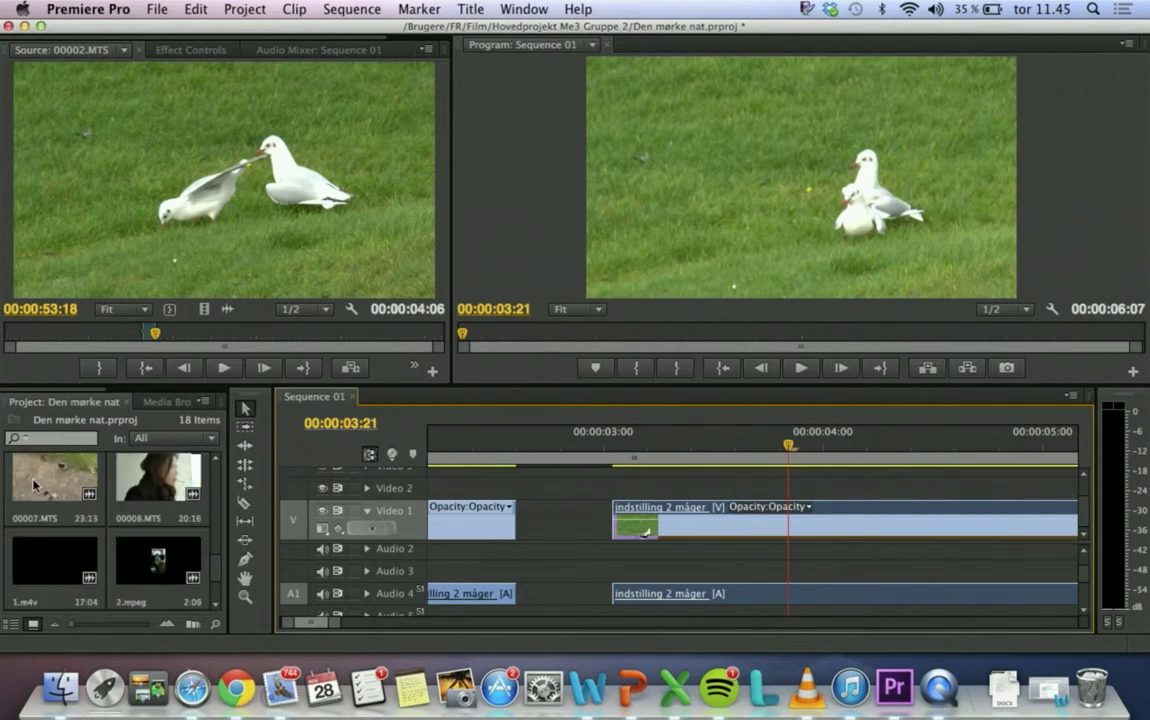
{"action": "mouse_move", "coordinate": [33, 484]}
{"action": "left_mouse_down"}
{"action": "mouse_move", "coordinate": [533, 514]}
{"action": "mouse_move", "coordinate": [524, 489]}
{"action": "left_mouse_up"}
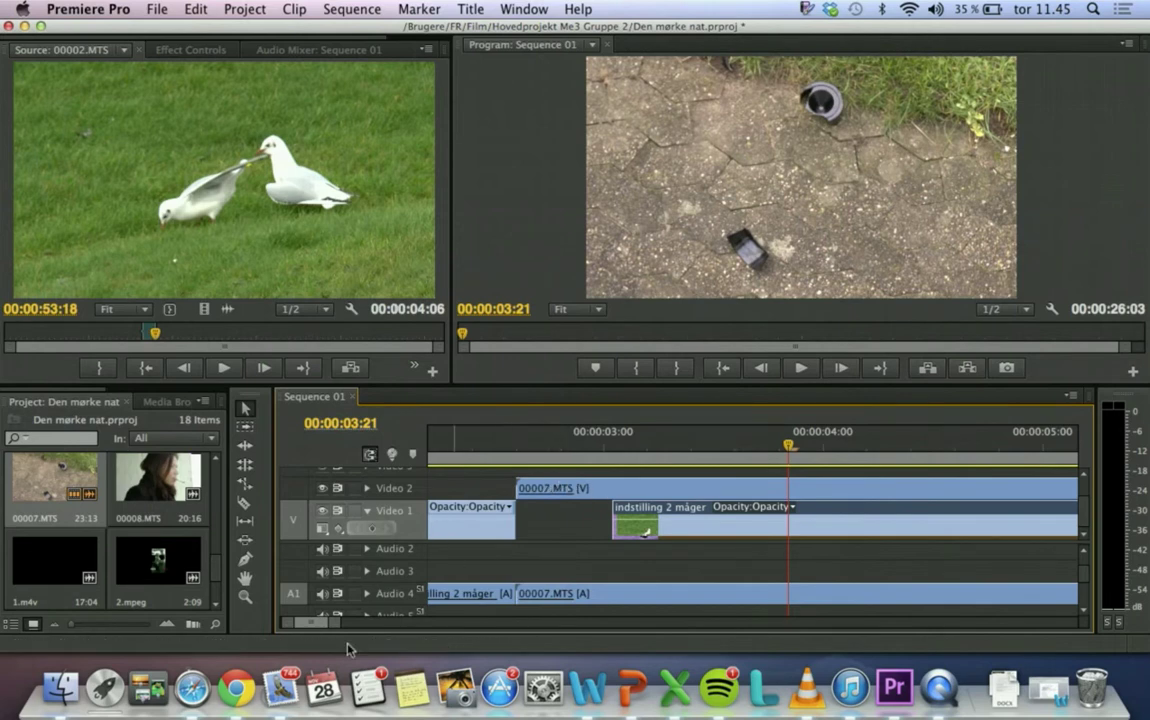
- Split 00007.MTS with the Razor and delete its second piece along with its audio
{"action": "left_click_drag", "start_coordinate": [337, 623], "coordinate": [437, 628]}
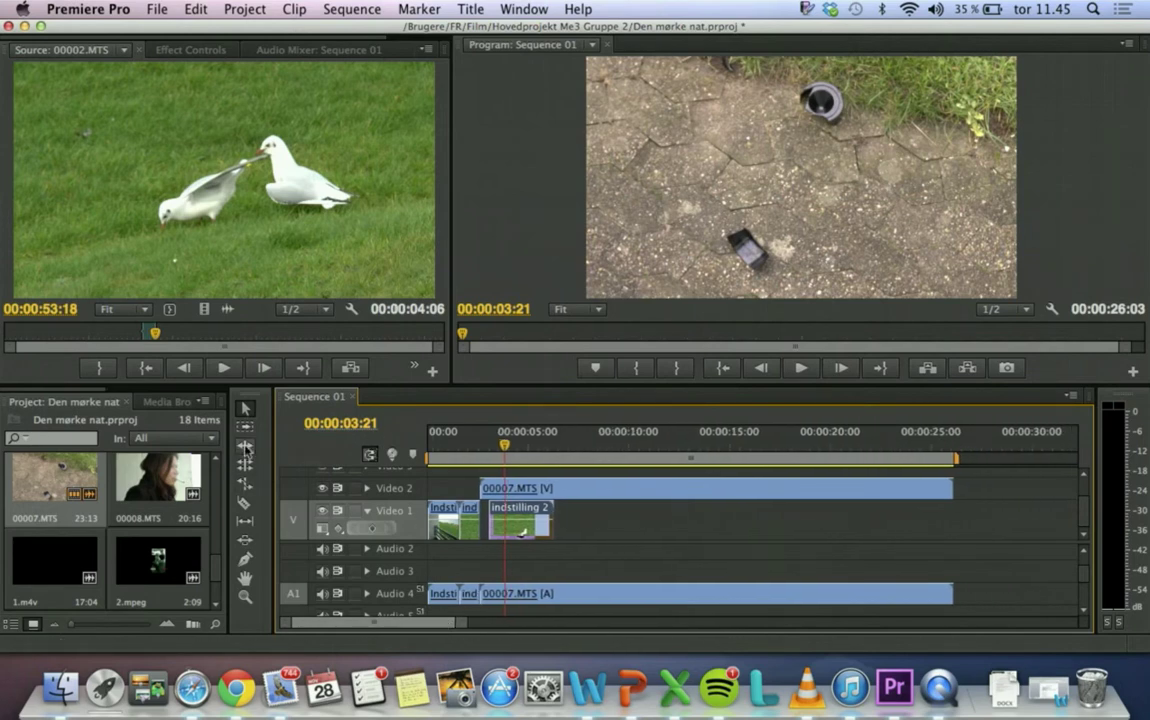
{"action": "left_click", "coordinate": [244, 502]}
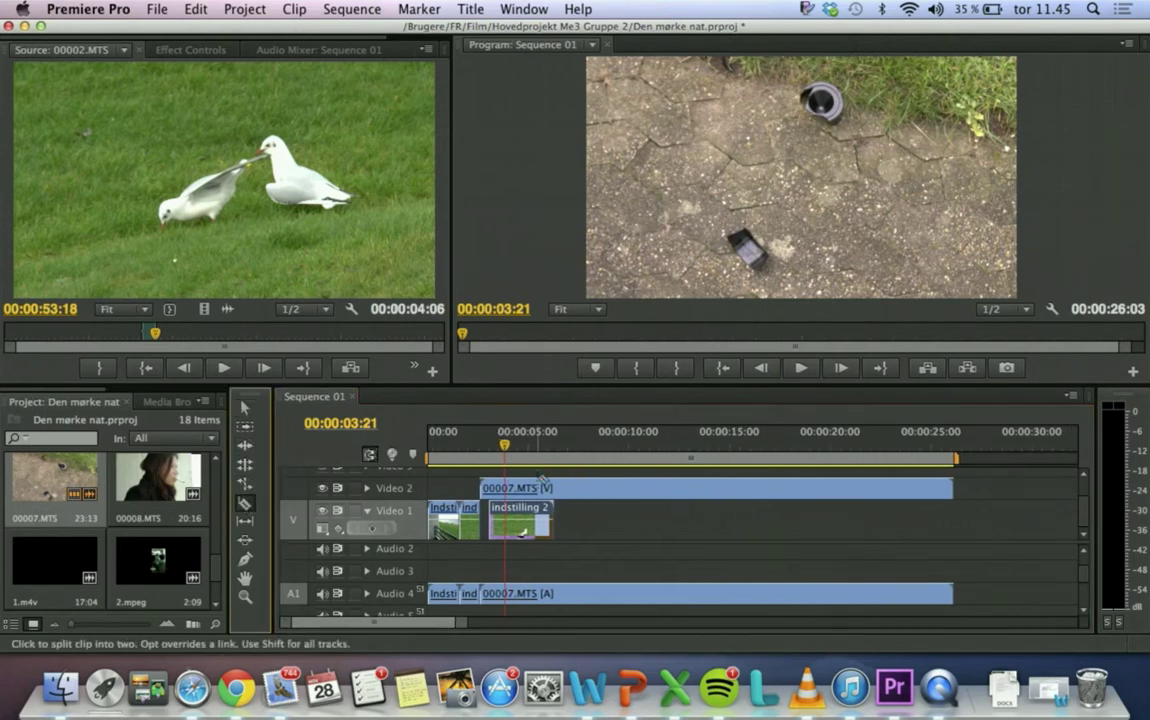
{"action": "left_click", "coordinate": [568, 487]}
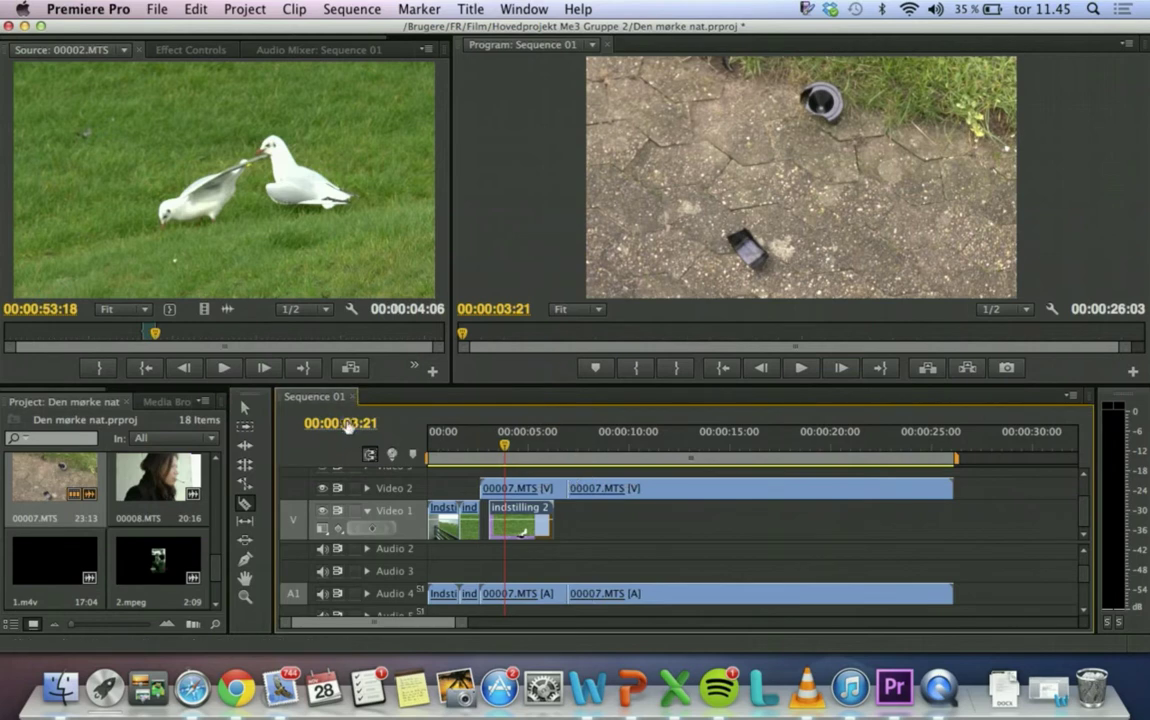
{"action": "left_click", "coordinate": [245, 408]}
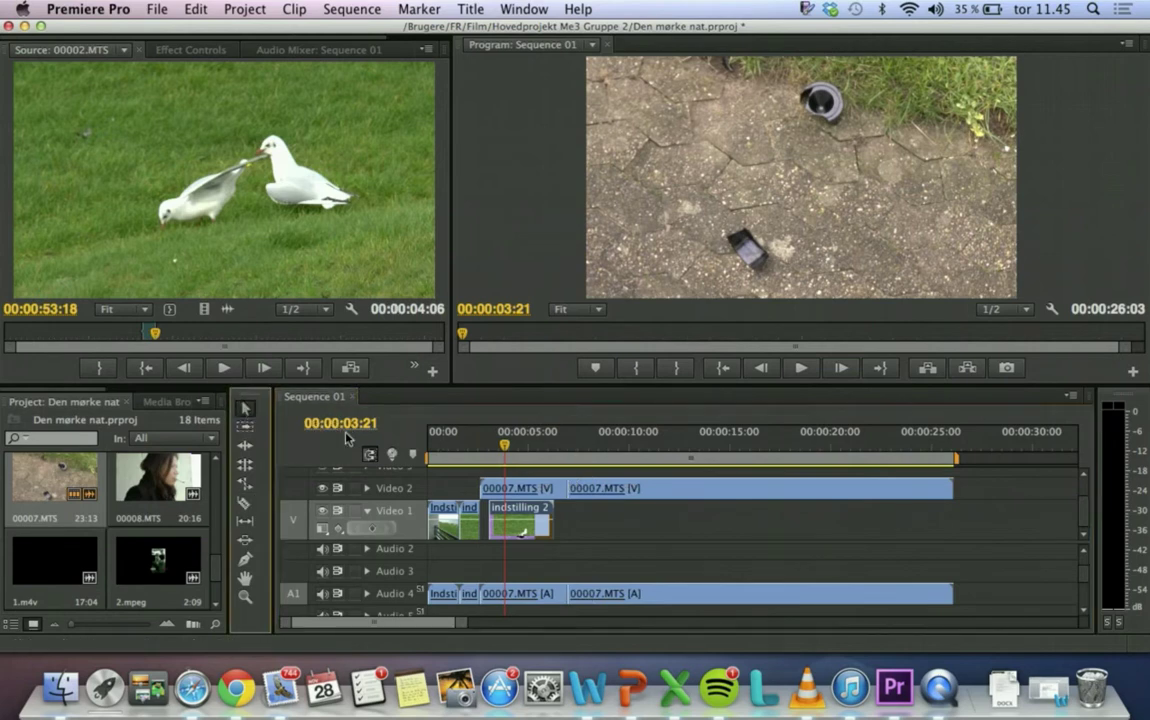
{"action": "left_click", "coordinate": [687, 494]}
{"action": "key", "text": "Delete"}
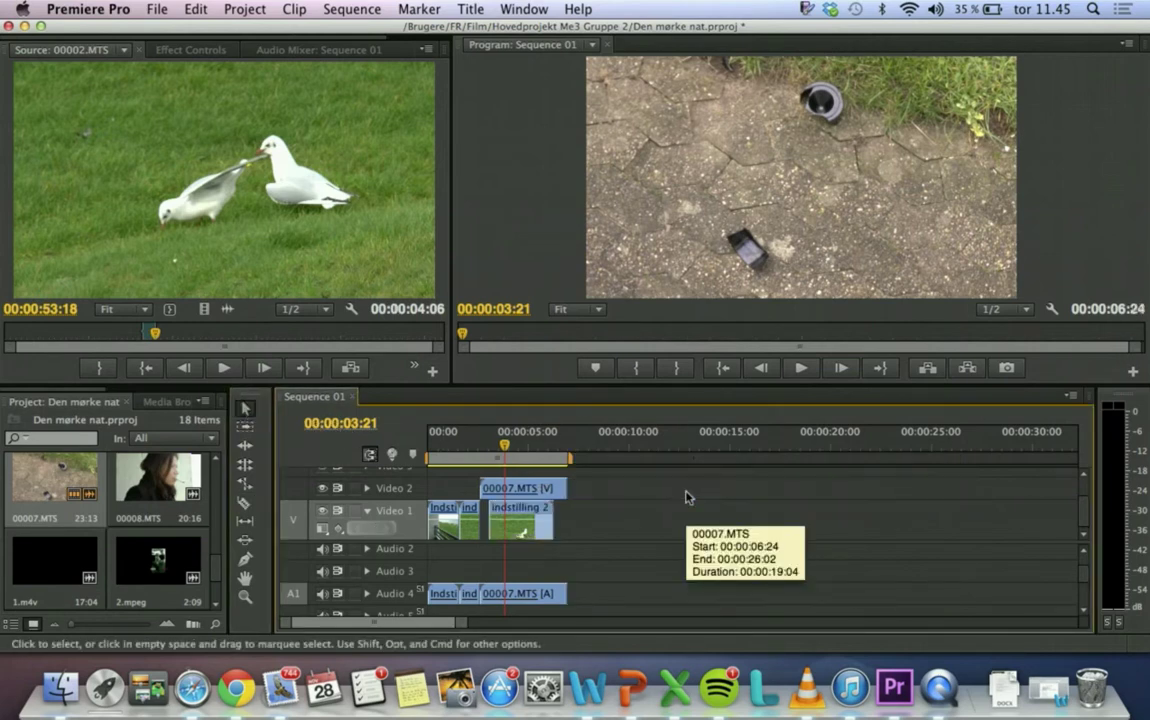
- Move the 00007.MTS video onto Video 1 and slide indstilling 2 back to follow it
{"action": "left_click_drag", "start_coordinate": [513, 530], "coordinate": [605, 533]}
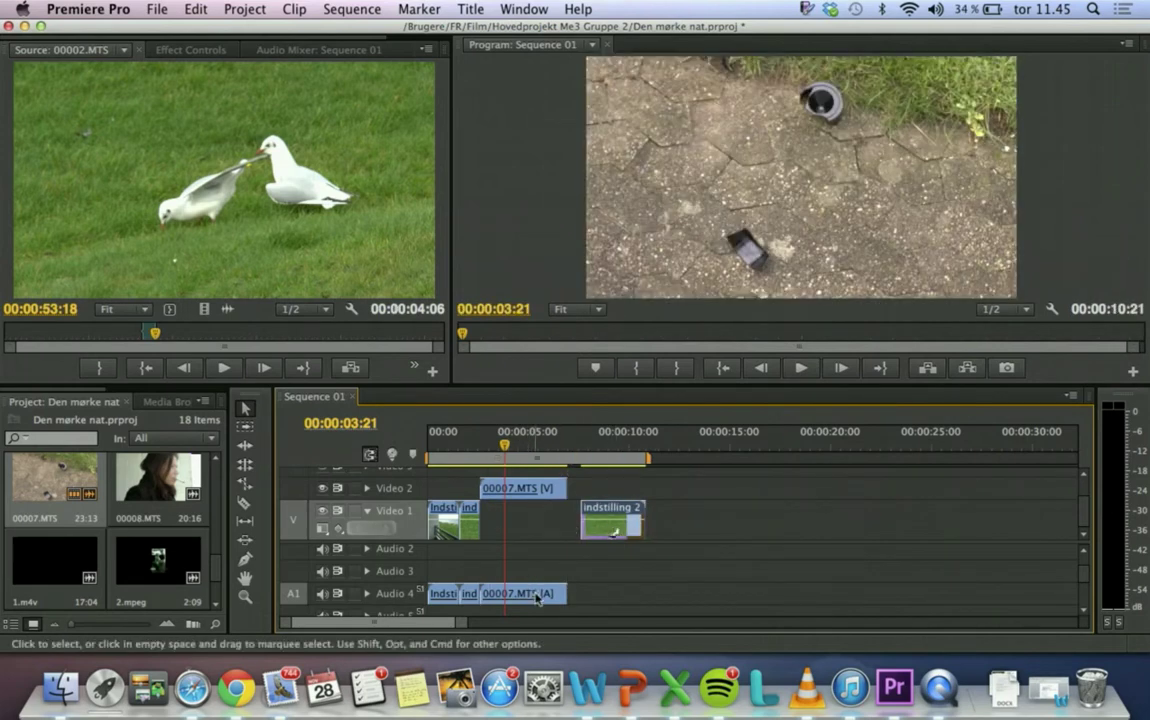
{"action": "left_click_drag", "start_coordinate": [536, 489], "coordinate": [532, 522]}
{"action": "left_click_drag", "start_coordinate": [616, 513], "coordinate": [603, 513]}
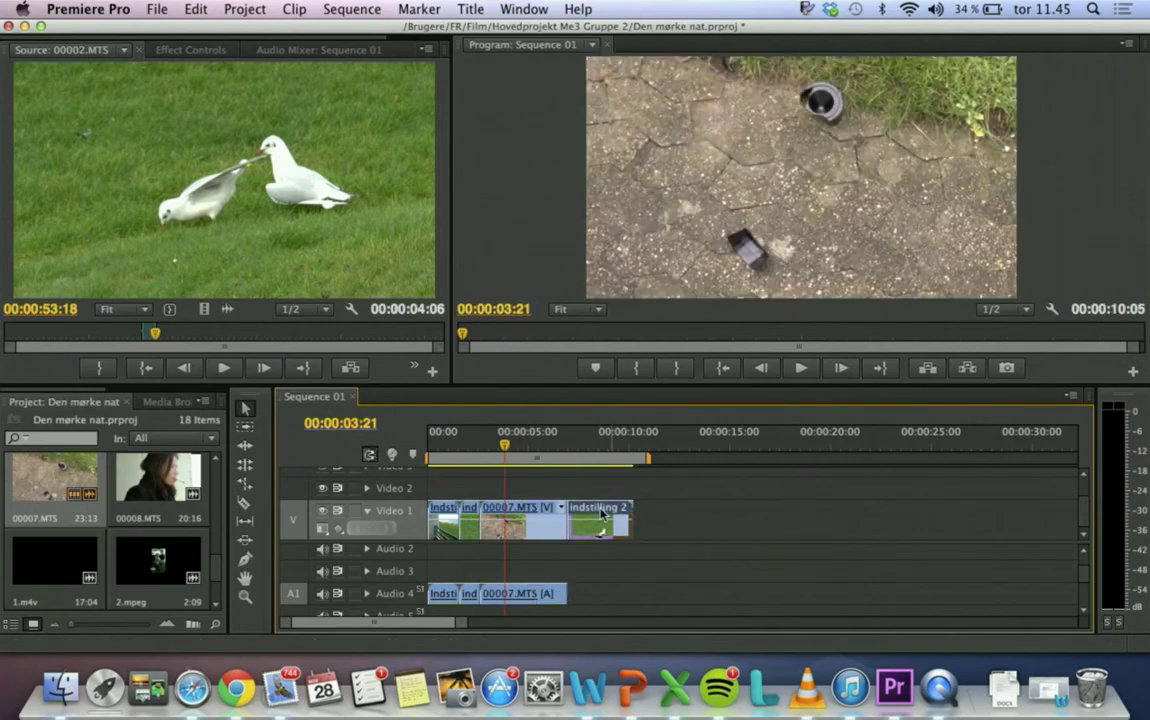
{"action": "left_click", "coordinate": [451, 460]}
{"action": "key", "text": "space"}
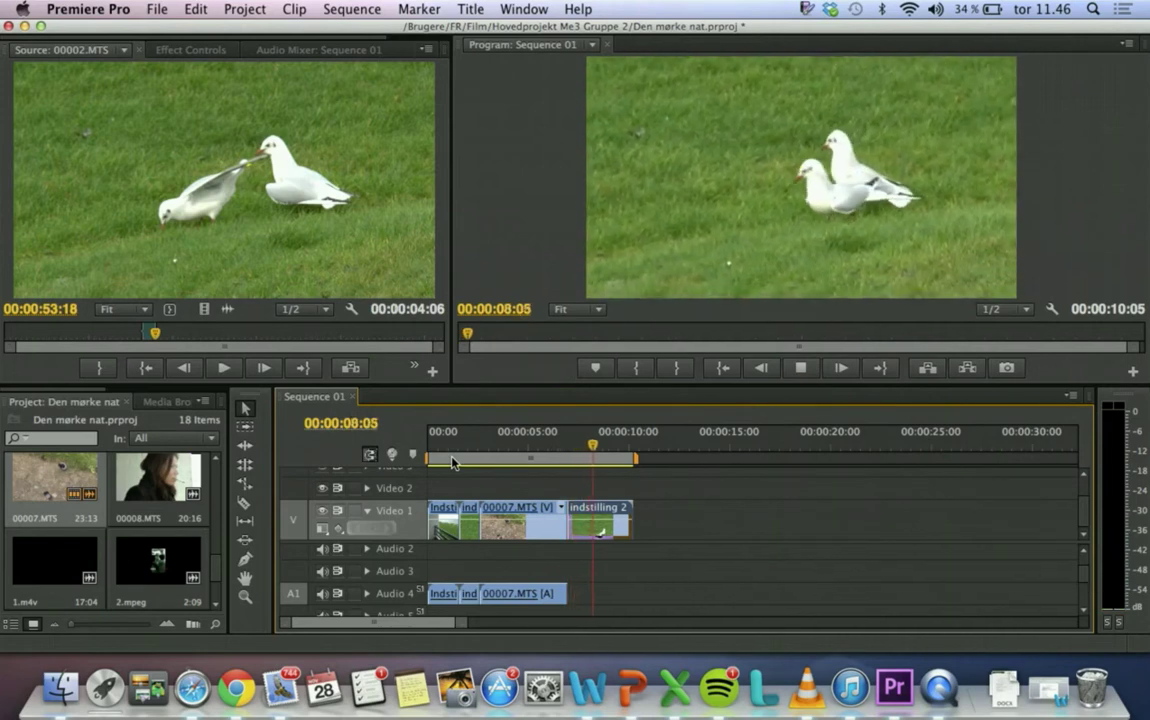
{"action": "key", "text": "space"}
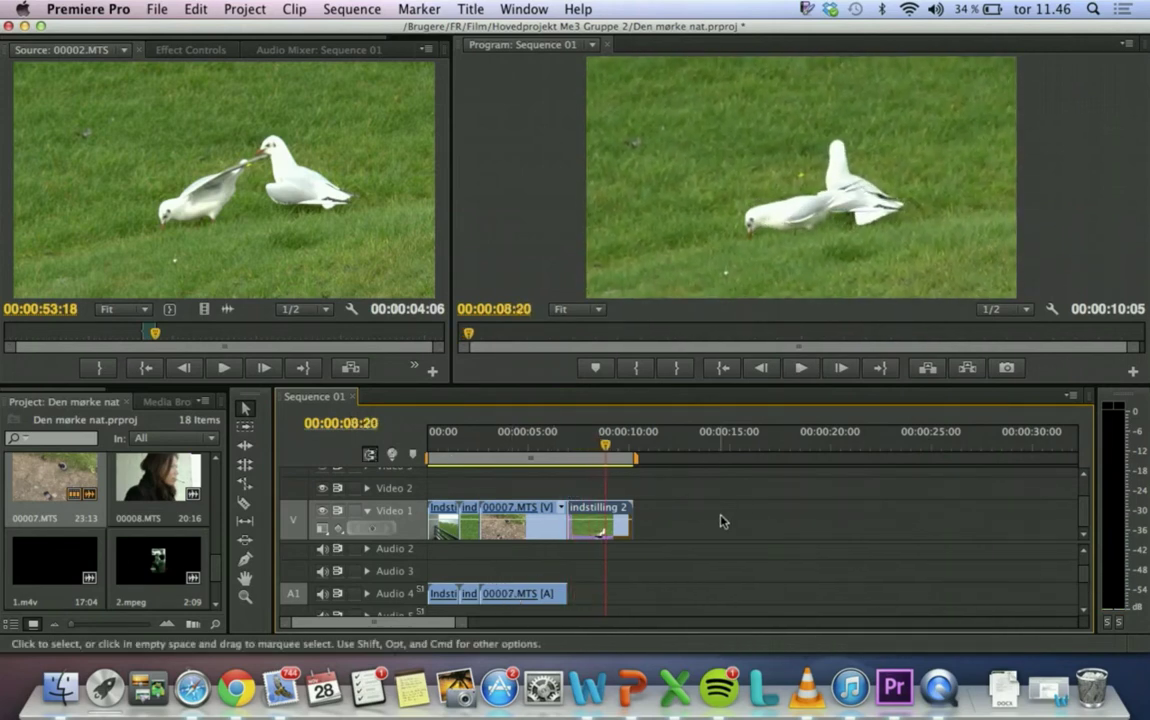
{"action": "left_click", "coordinate": [509, 529]}
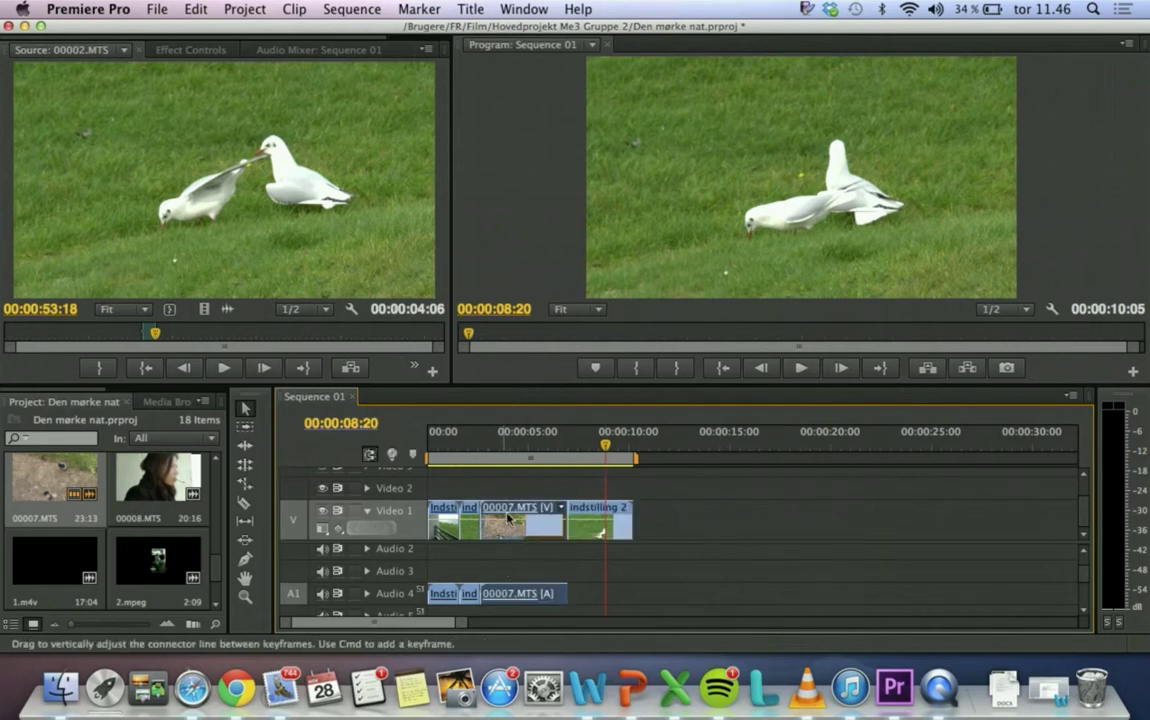
{"action": "left_click", "coordinate": [511, 529]}
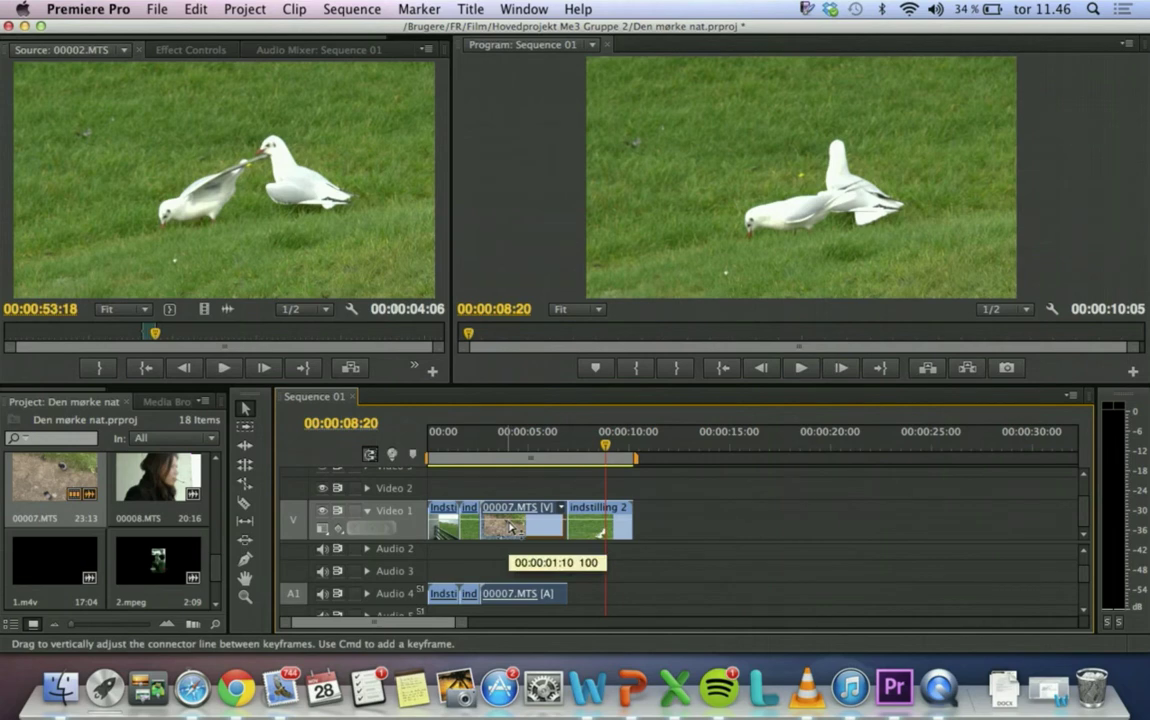
- Unlink 00007.MTS and slide its audio to start at 00:00:06:24 under indstilling 2
{"action": "right_click", "coordinate": [511, 529]}
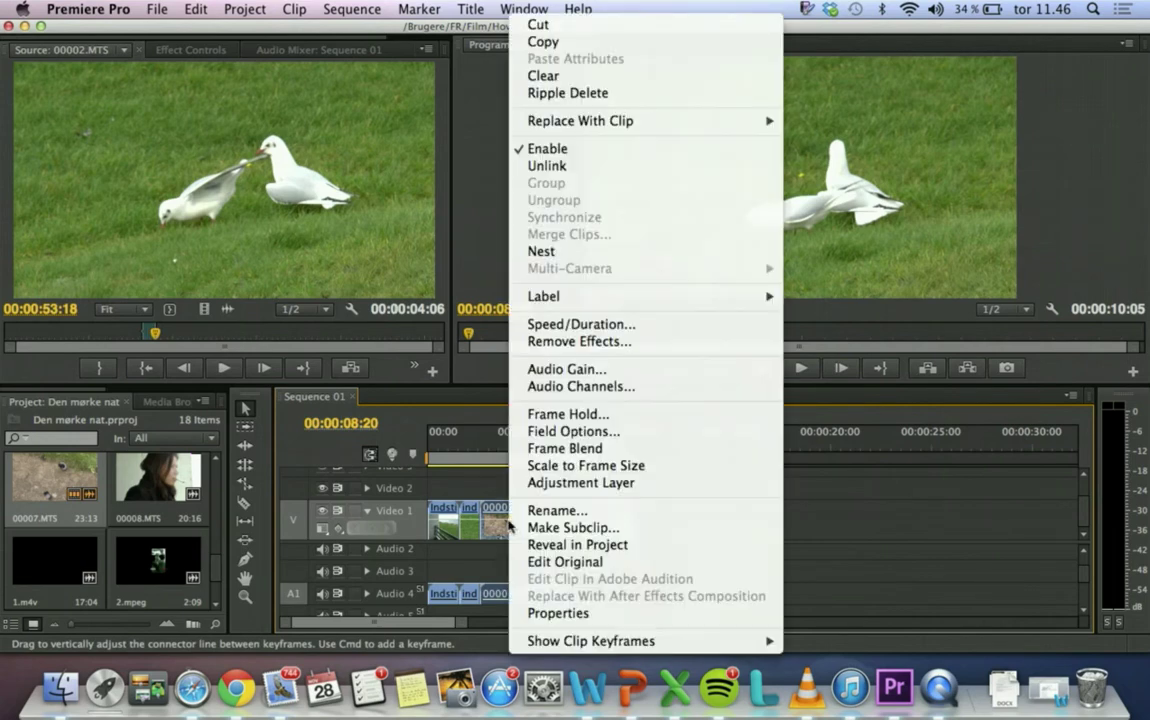
{"action": "left_click", "coordinate": [617, 168]}
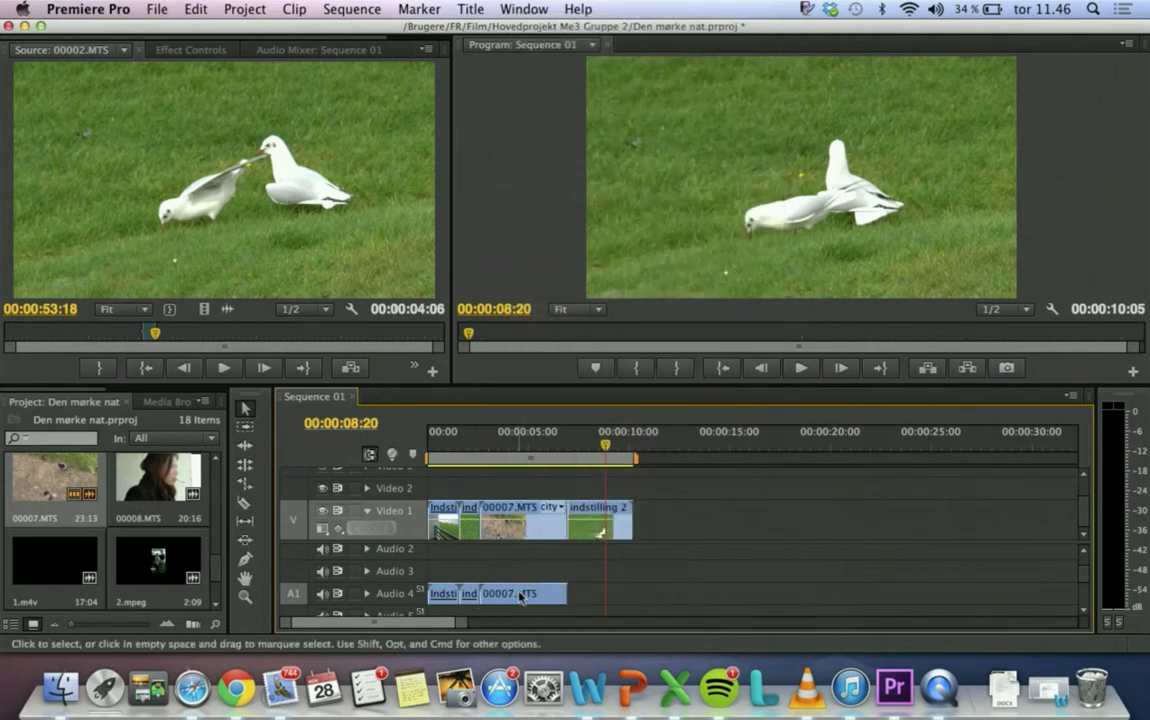
{"action": "left_click_drag", "start_coordinate": [528, 593], "coordinate": [741, 593]}
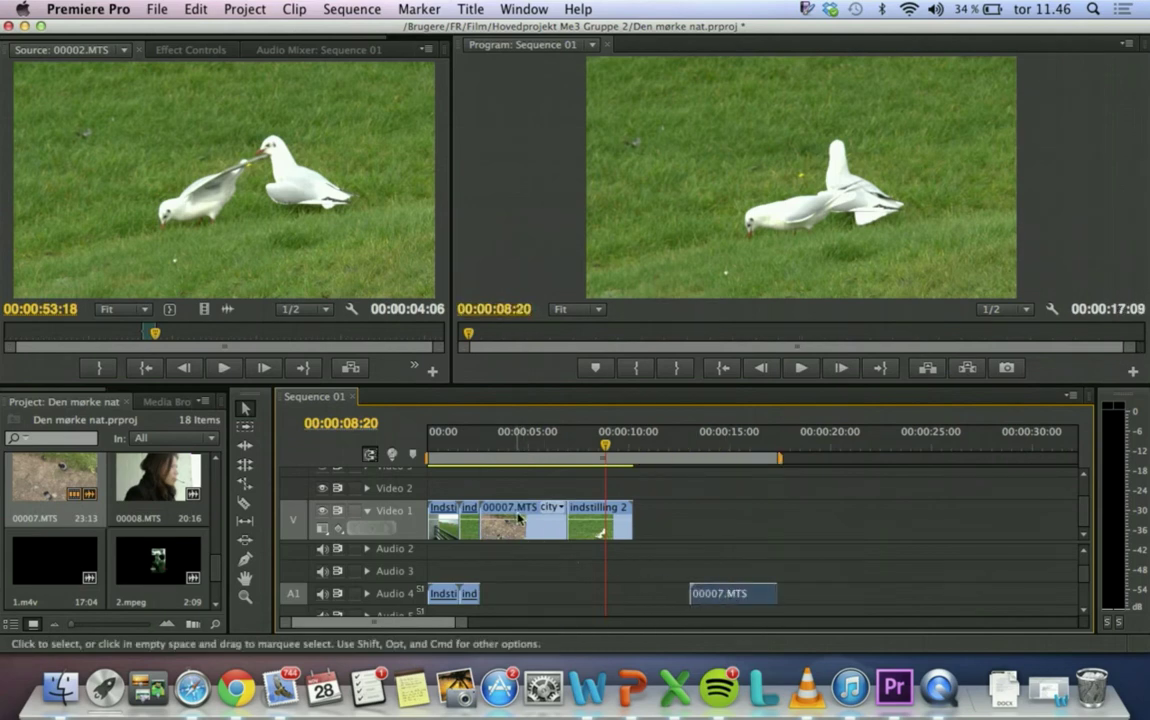
{"action": "mouse_move", "coordinate": [517, 520]}
{"action": "left_mouse_down"}
{"action": "mouse_move", "coordinate": [517, 487]}
{"action": "mouse_move", "coordinate": [531, 540]}
{"action": "left_mouse_up"}
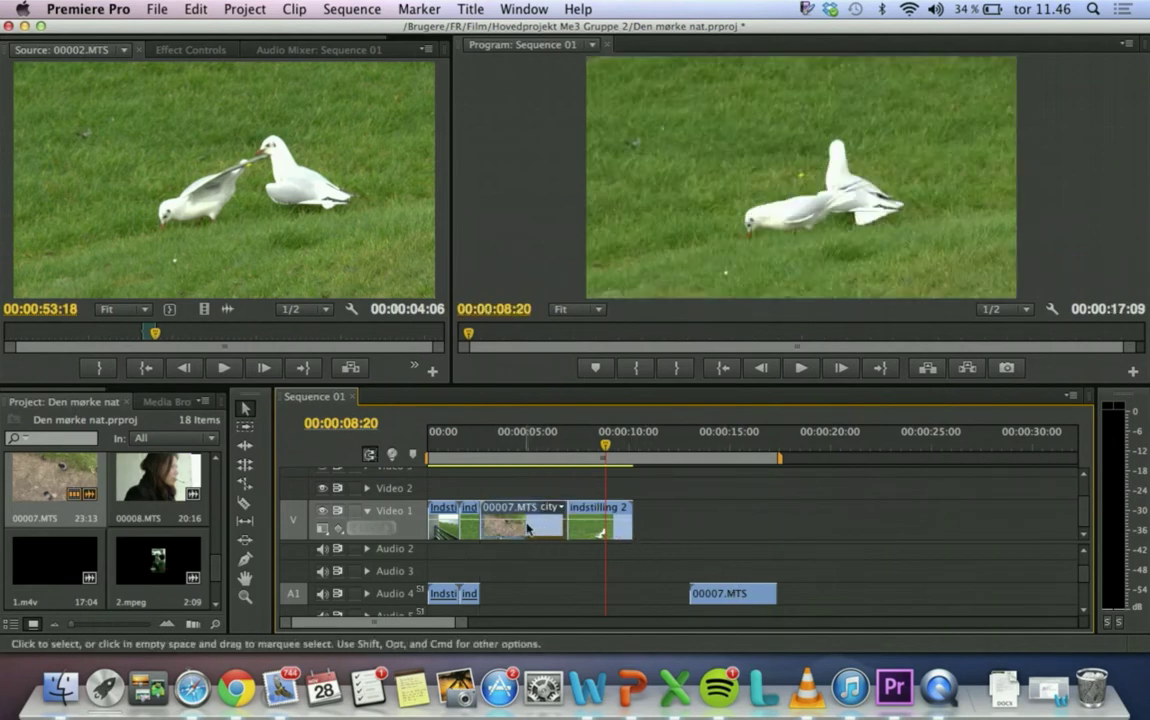
{"action": "left_click", "coordinate": [731, 596]}
{"action": "left_click_drag", "start_coordinate": [731, 596], "coordinate": [608, 596]}
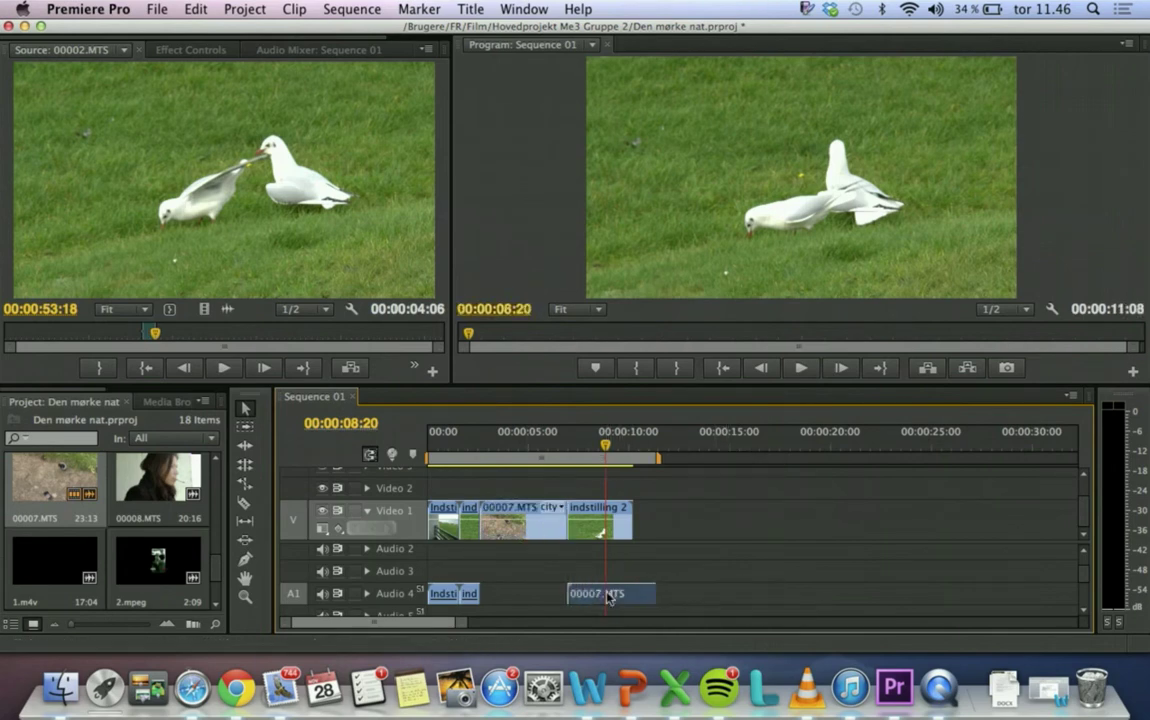
- Play the sequence from just before the 00007.MTS audio starts
{"action": "left_click", "coordinate": [545, 452]}
{"action": "key", "text": "space"}
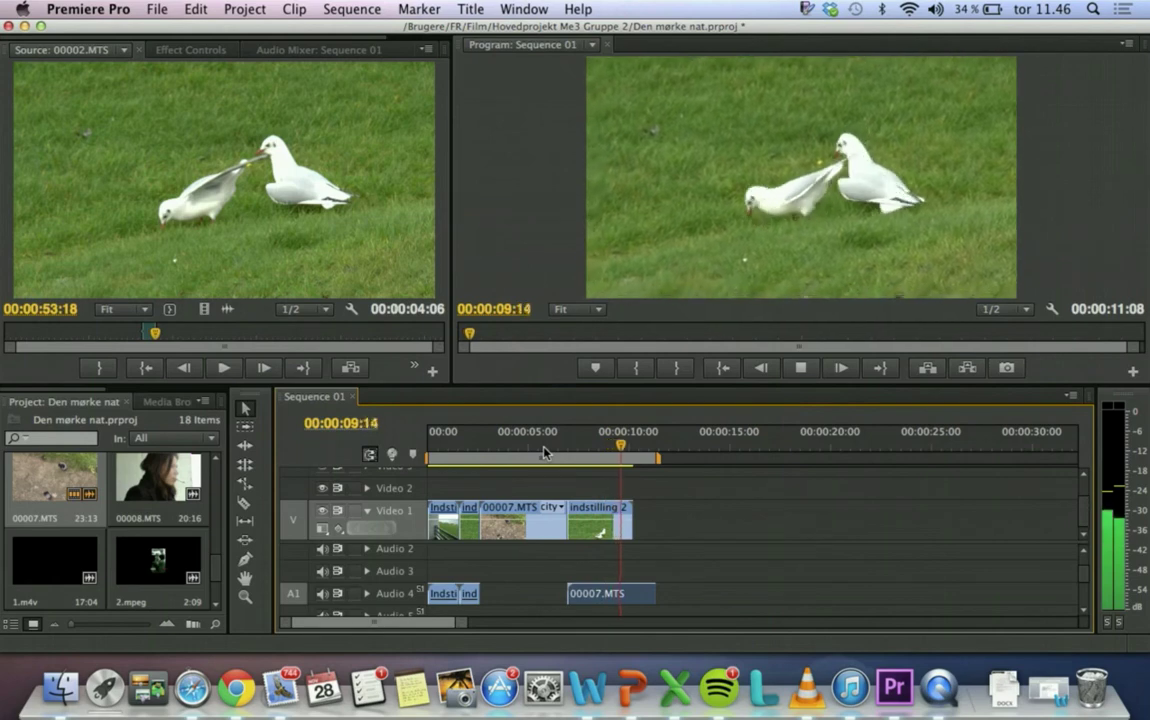
{"action": "key", "text": "space"}
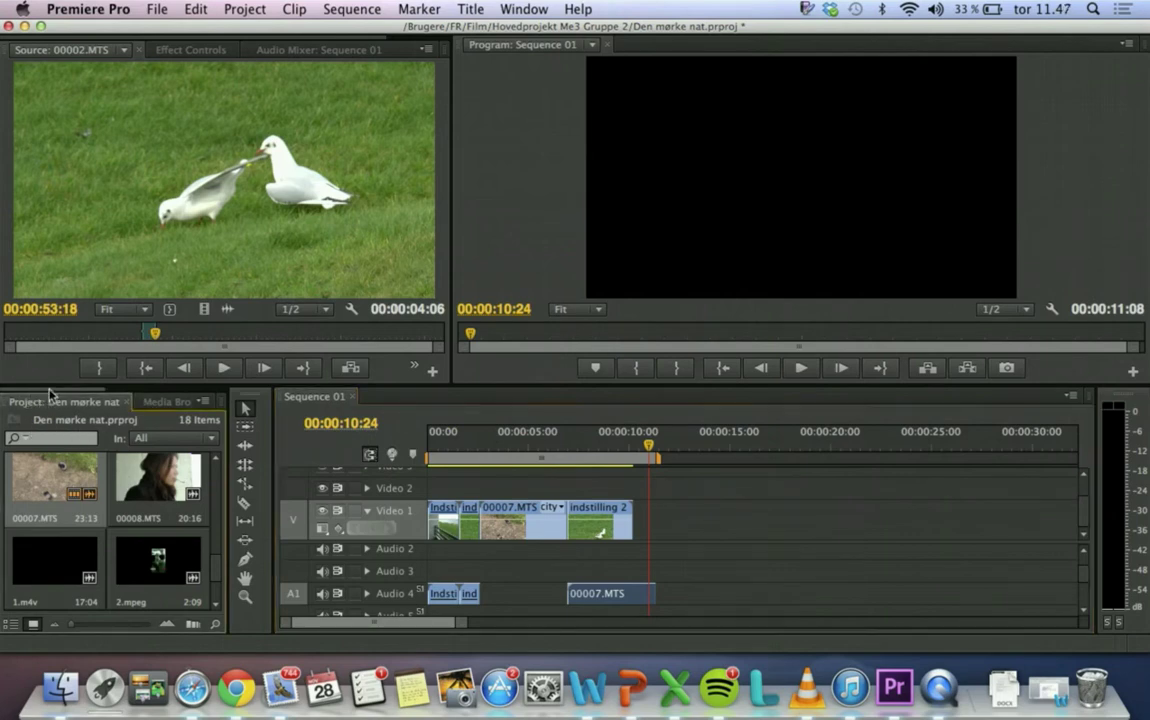
- Apply the Audio Transitions > Crossfade > Exponential Fade to the start of the 00007.MTS audio
{"action": "scroll", "coordinate": [120, 398], "scroll_direction": "right", "scroll_amount": 5}
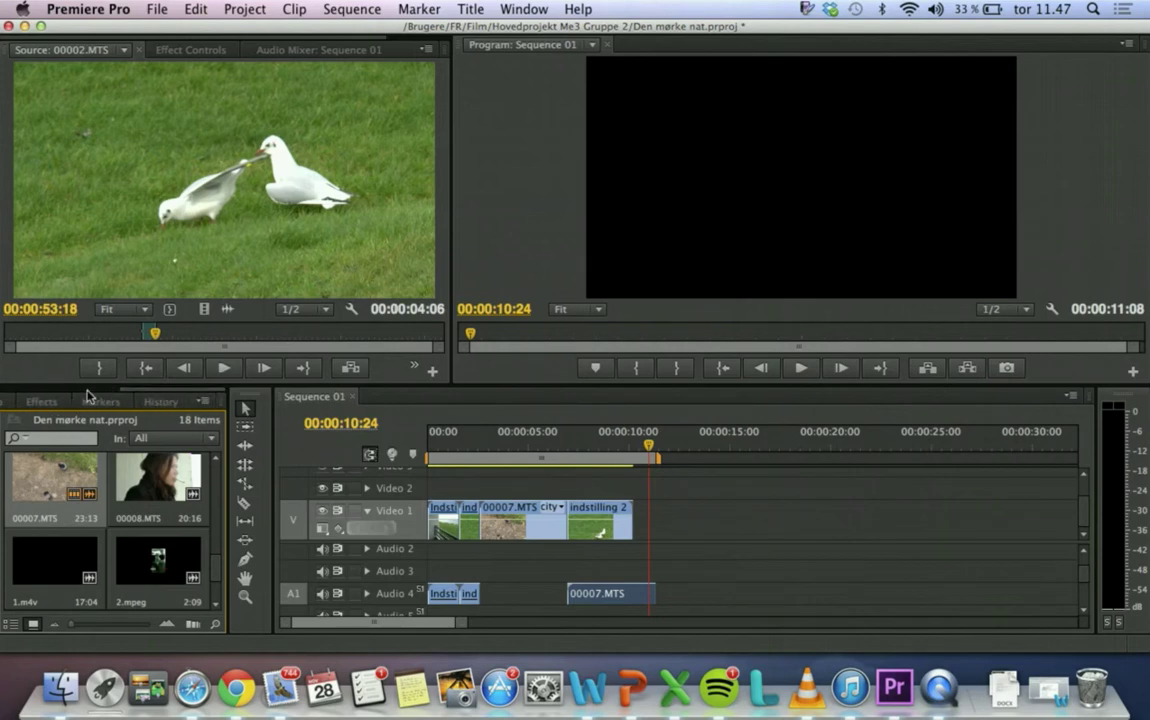
{"action": "left_click", "coordinate": [54, 402]}
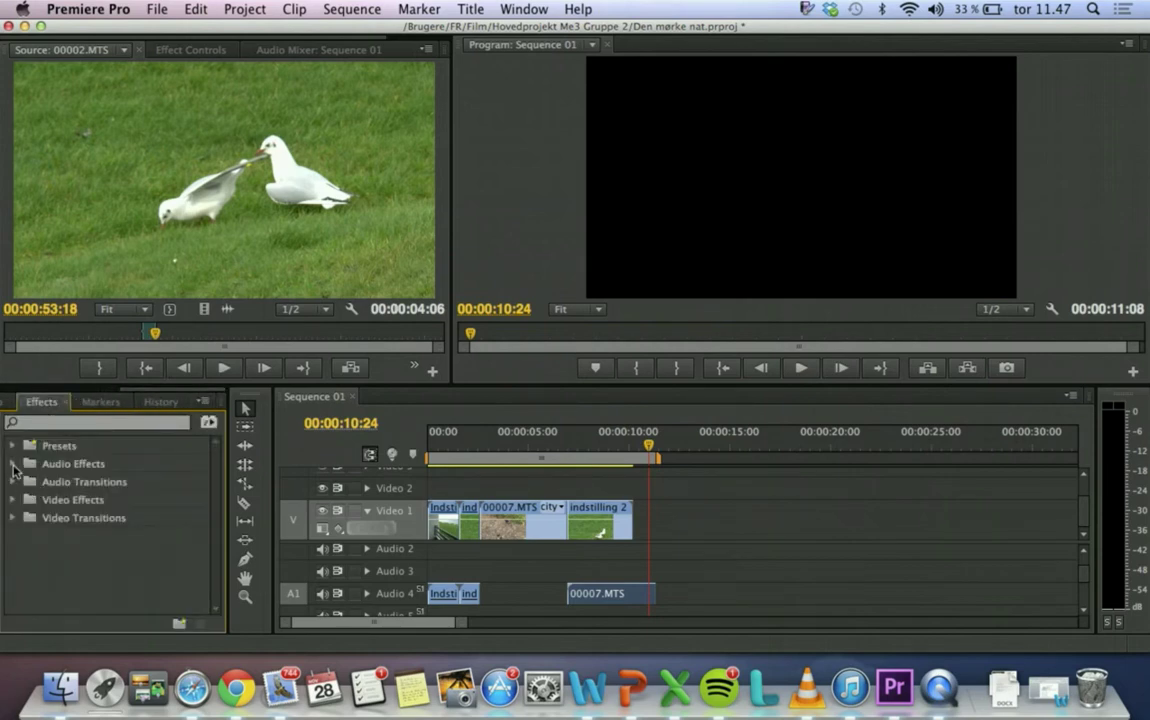
{"action": "left_click", "coordinate": [13, 464]}
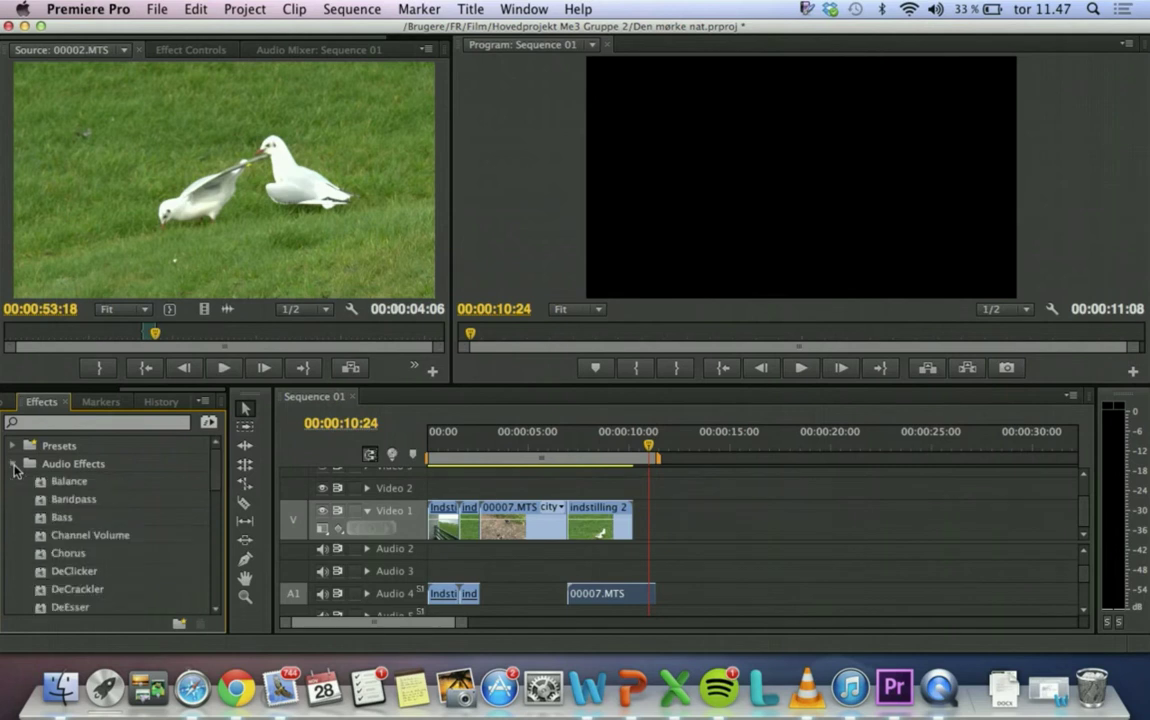
{"action": "left_click", "coordinate": [13, 464]}
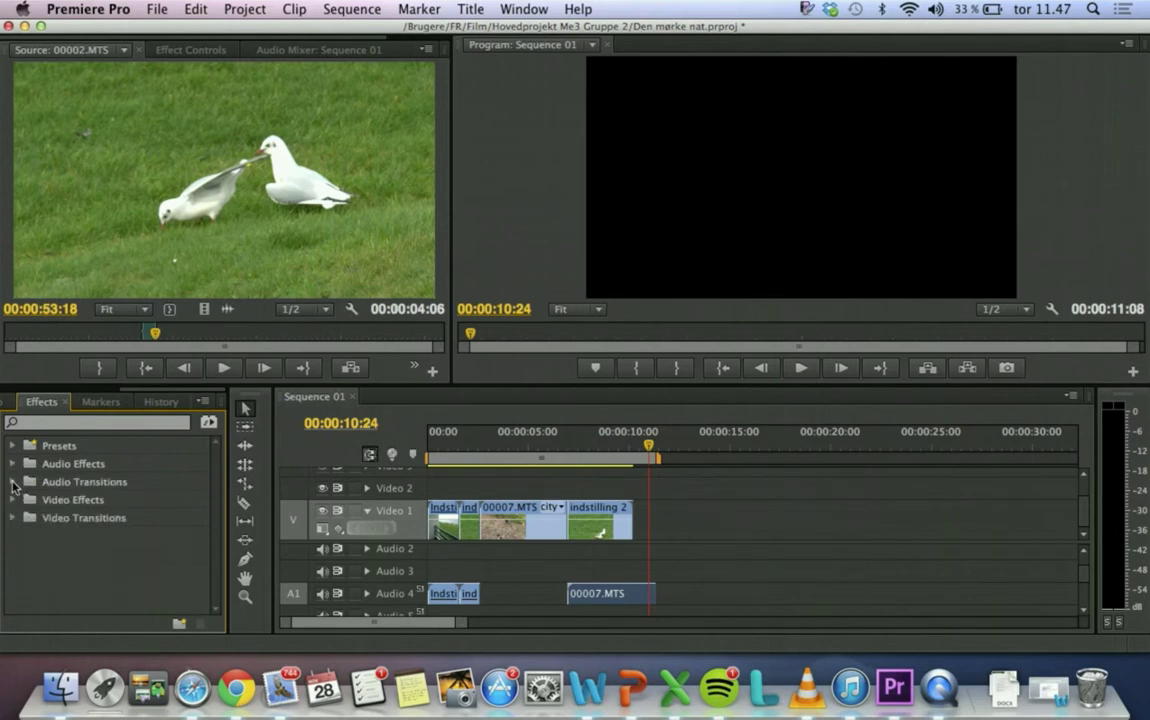
{"action": "left_click", "coordinate": [13, 482]}
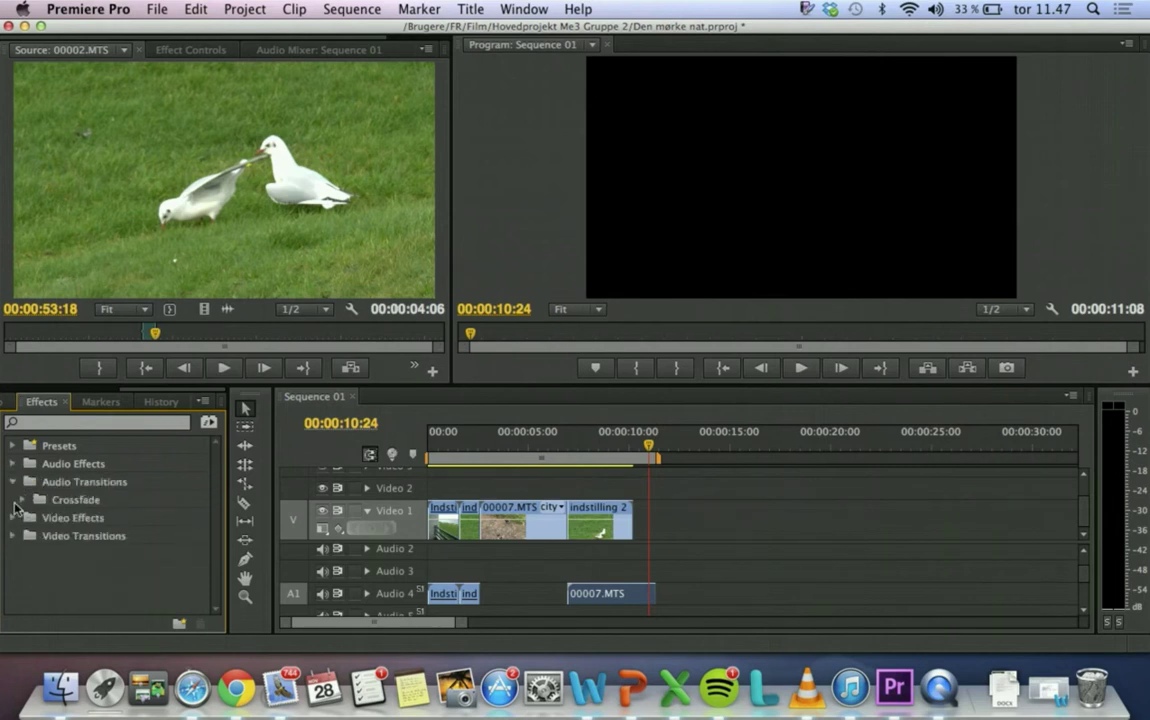
{"action": "left_click", "coordinate": [72, 503]}
{"action": "left_click", "coordinate": [22, 500]}
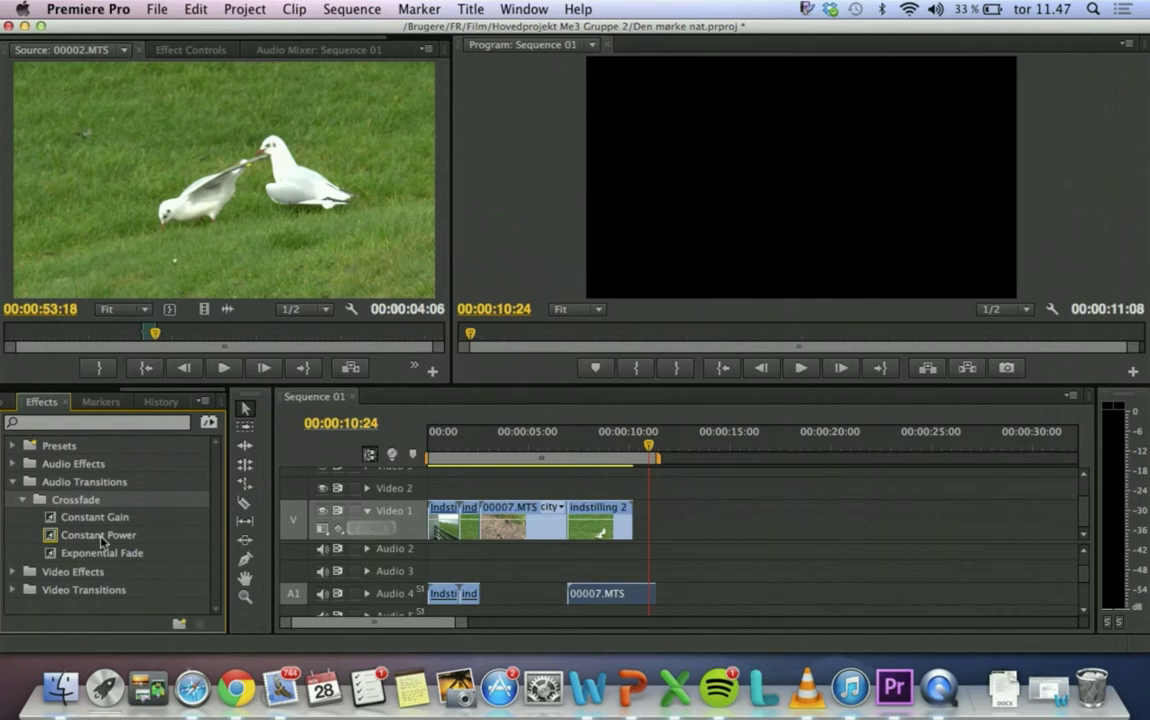
{"action": "left_click", "coordinate": [91, 556]}
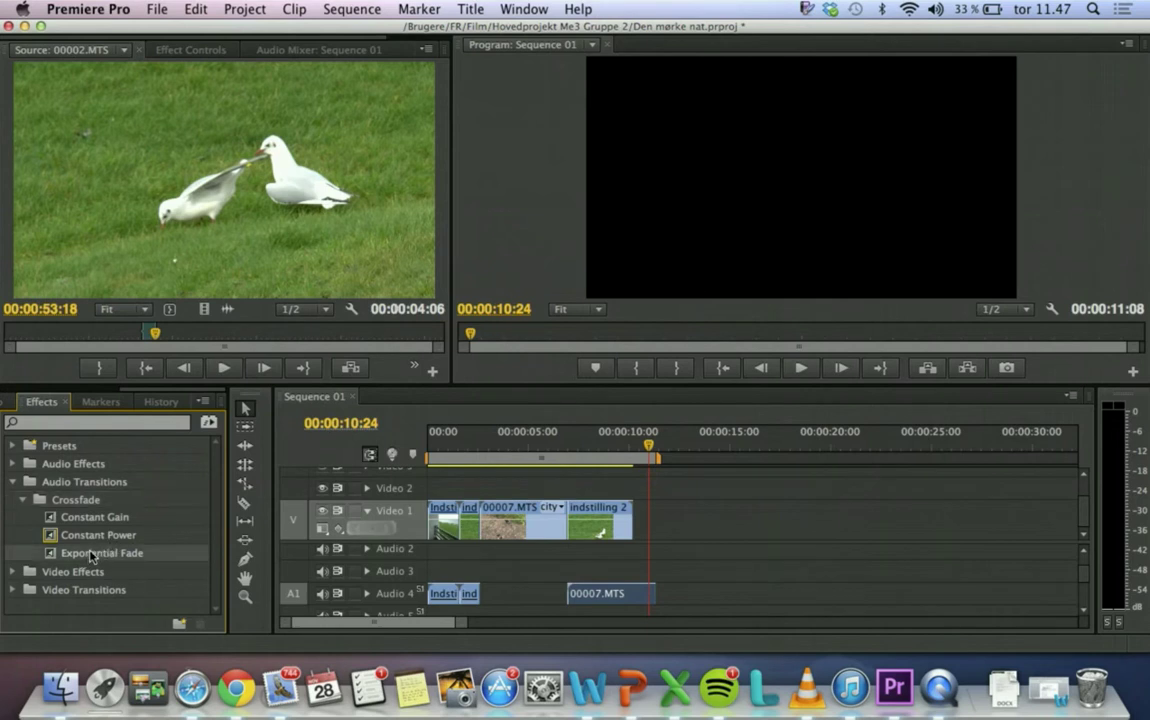
{"action": "left_click_drag", "start_coordinate": [91, 556], "coordinate": [574, 593]}
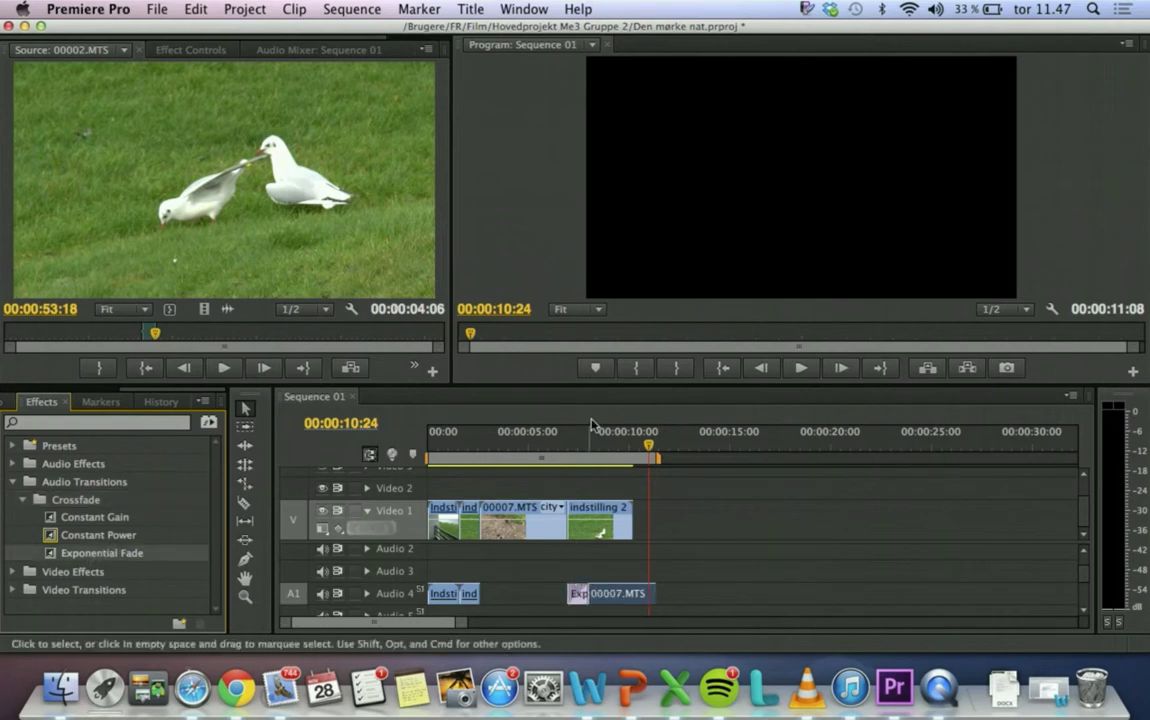
- Preview the faded audio and select the edit point at its start
{"action": "left_click", "coordinate": [561, 444]}
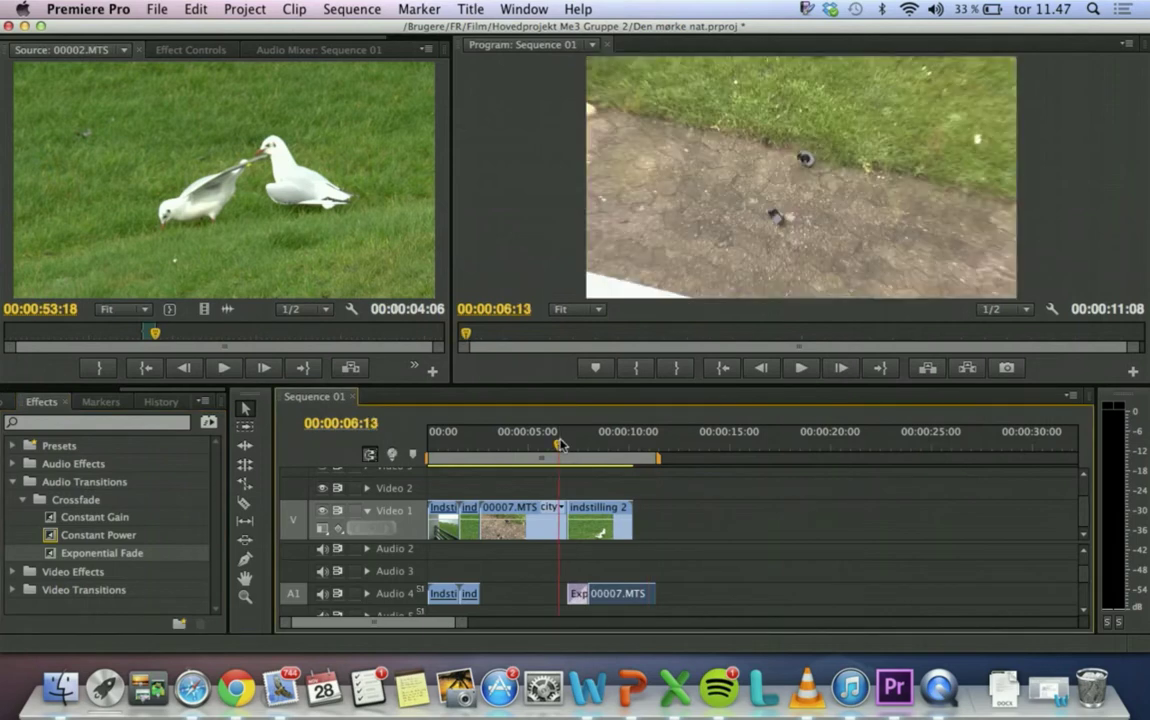
{"action": "key", "text": "space"}
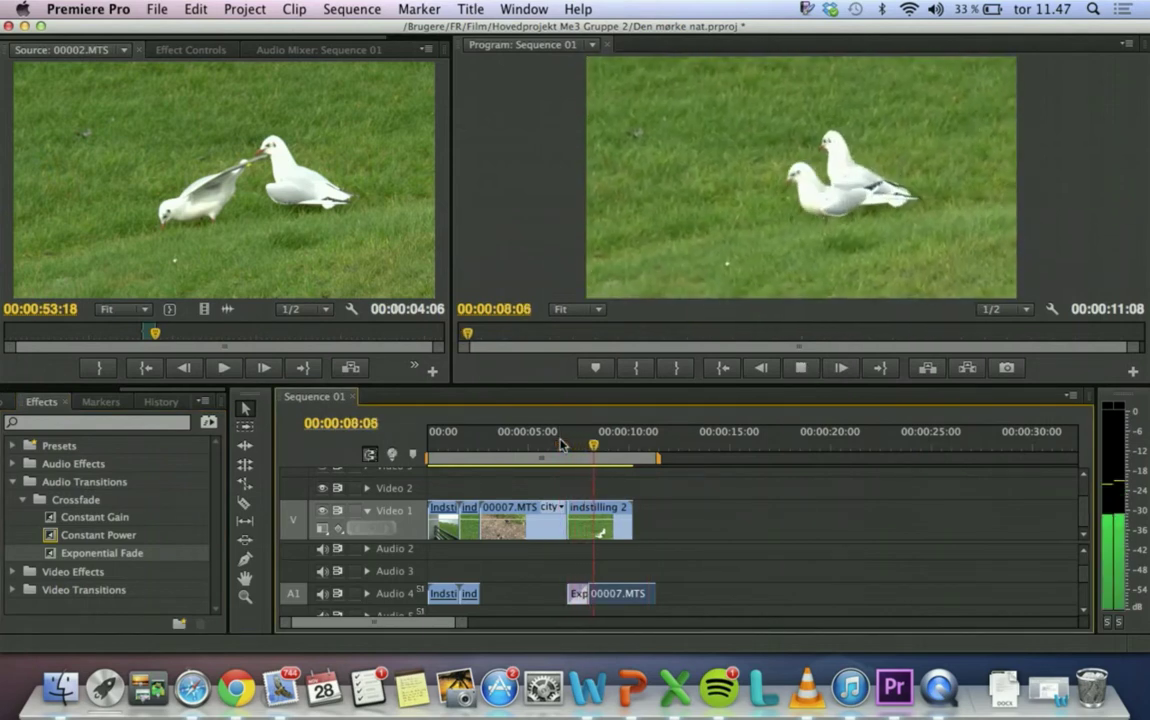
{"action": "key", "text": "space"}
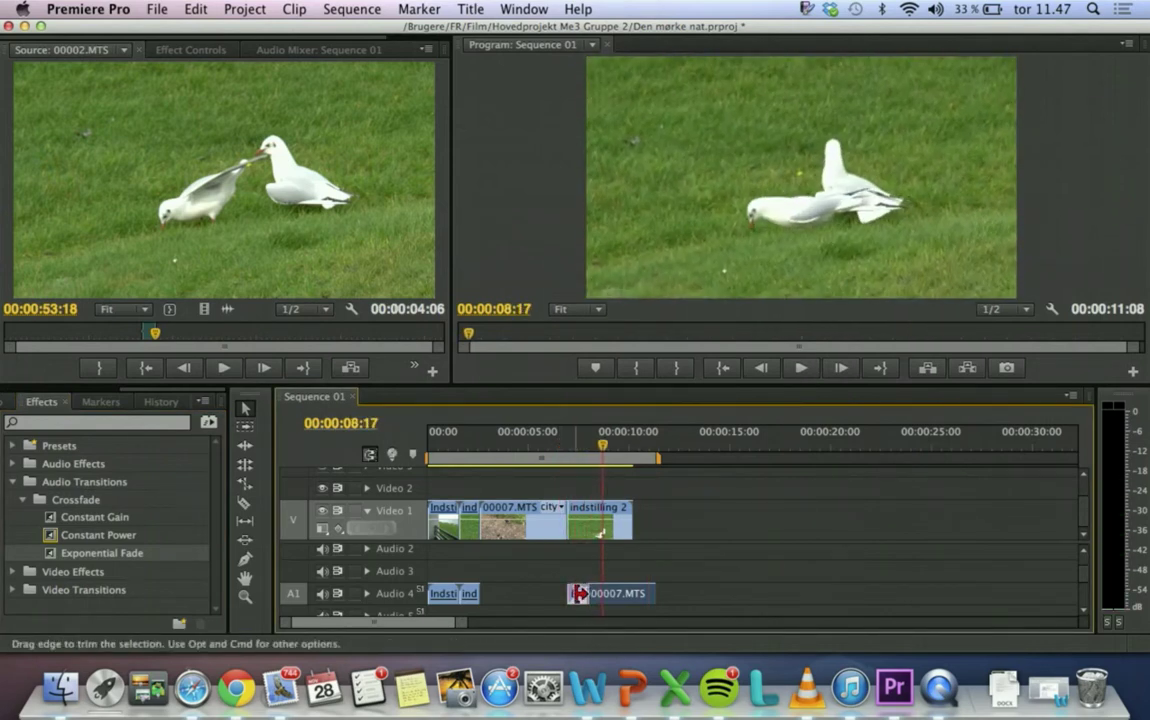
{"action": "left_click", "coordinate": [569, 593]}
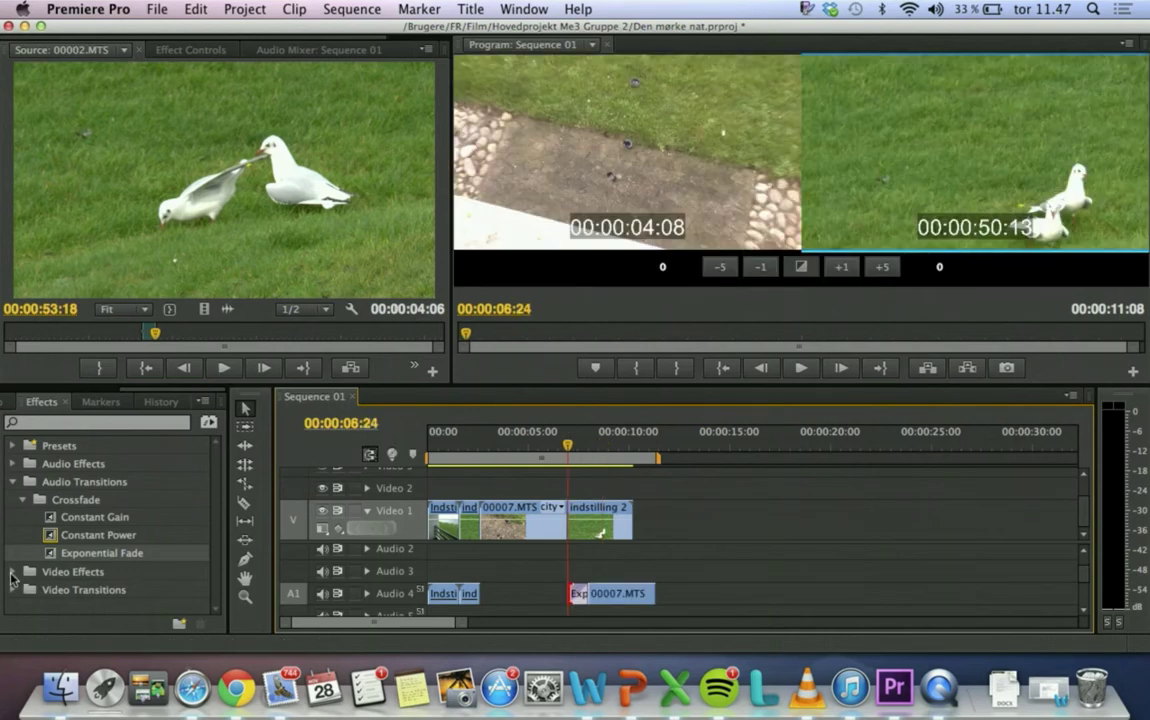
- Expand the Video Transitions group in the Effects list and browse it
{"action": "left_click", "coordinate": [12, 572]}
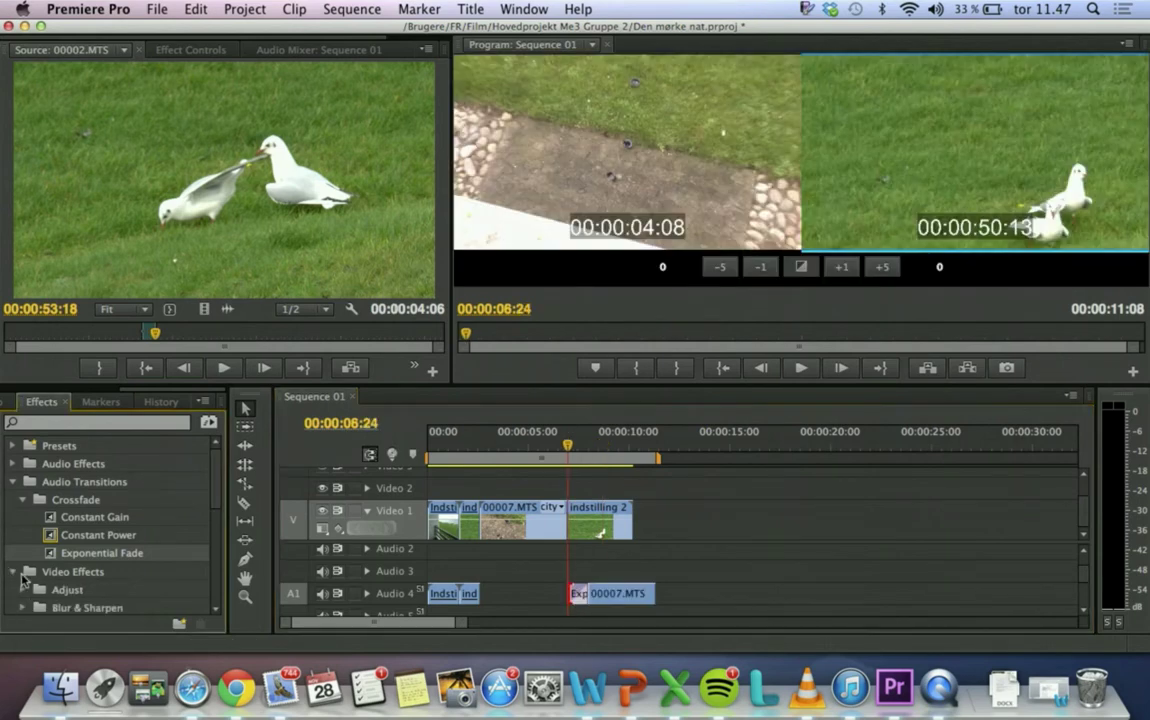
{"action": "left_click", "coordinate": [12, 572]}
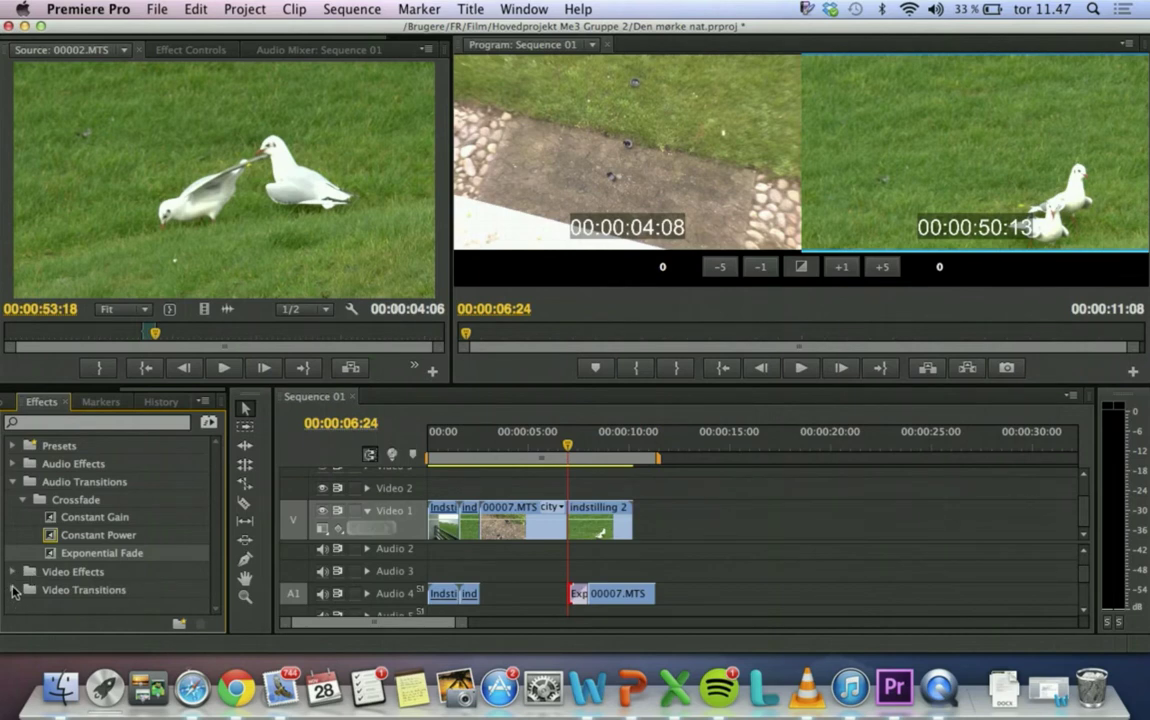
{"action": "left_click", "coordinate": [13, 590]}
{"action": "scroll", "coordinate": [77, 595], "scroll_direction": "down", "scroll_amount": 2}
{"action": "scroll", "coordinate": [77, 592], "scroll_direction": "down", "scroll_amount": 2}
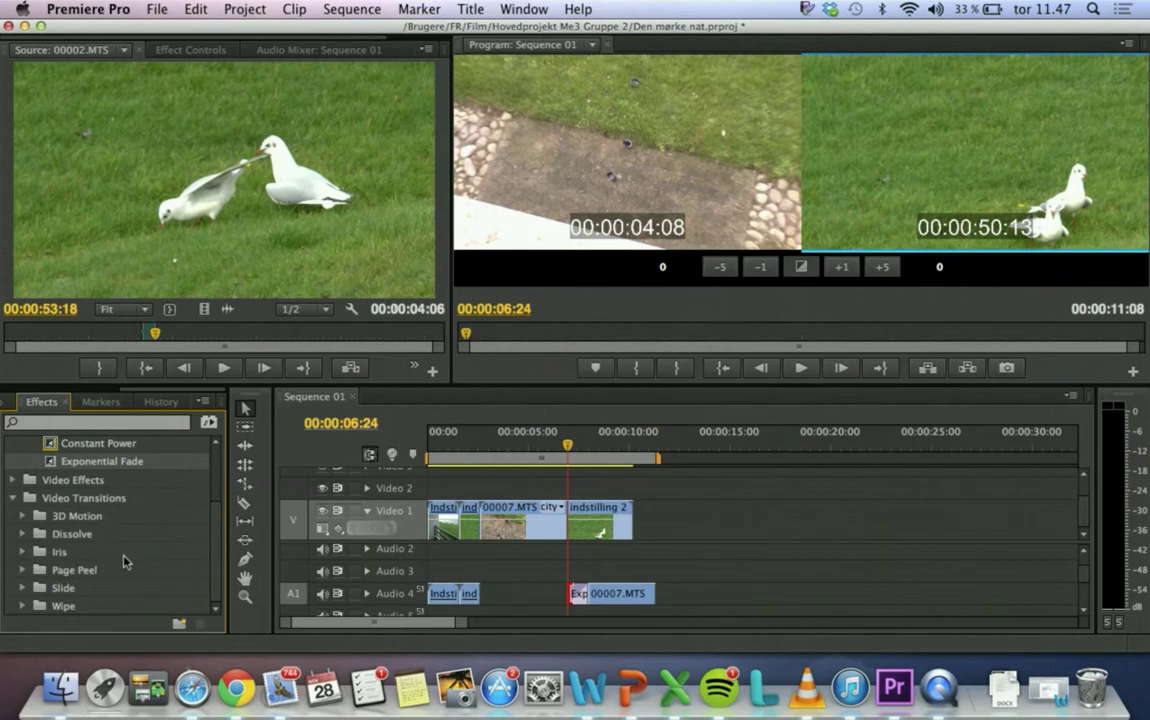
{"action": "scroll", "coordinate": [125, 562], "scroll_direction": "up", "scroll_amount": 2}
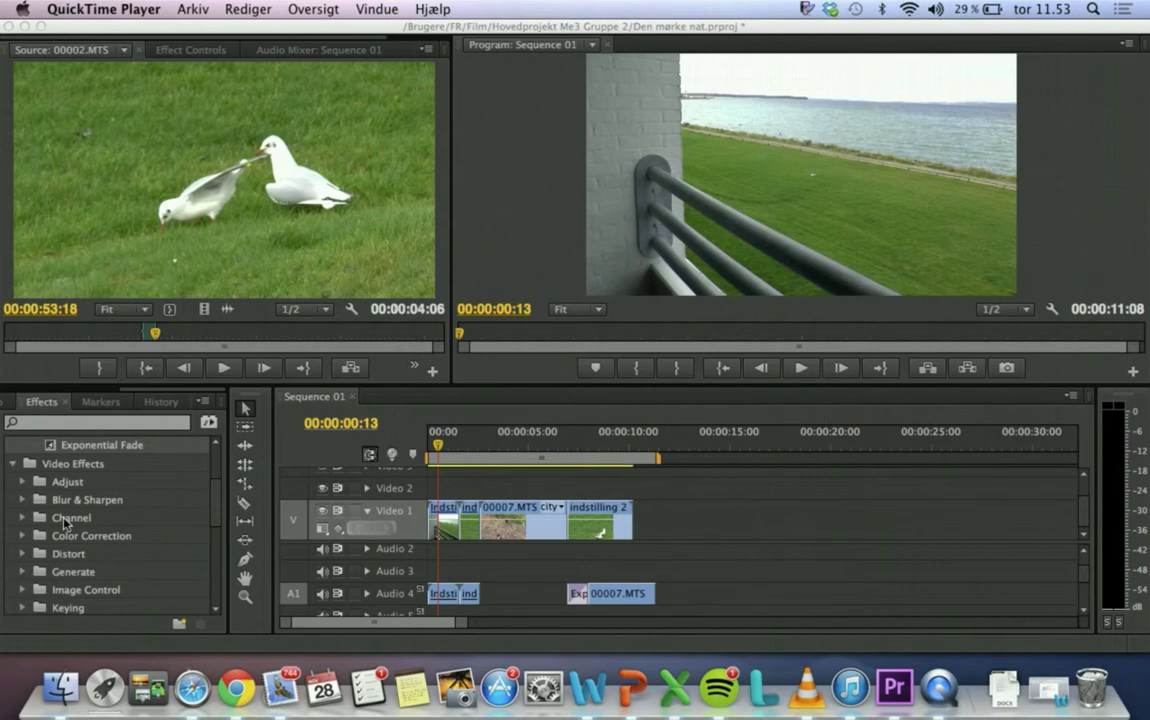
- Restore the deleted indstilling 2 clip with Undo and put the playhead near 00:00:08:09
{"action": "left_click", "coordinate": [606, 484]}
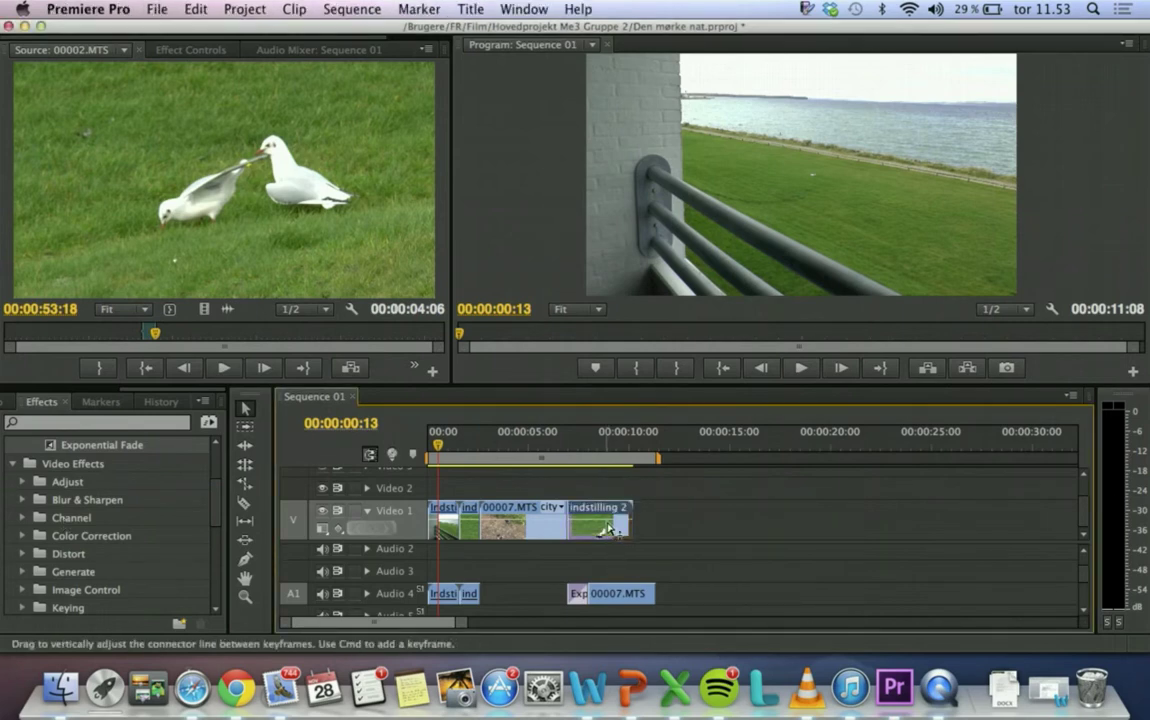
{"action": "key", "text": "Delete"}
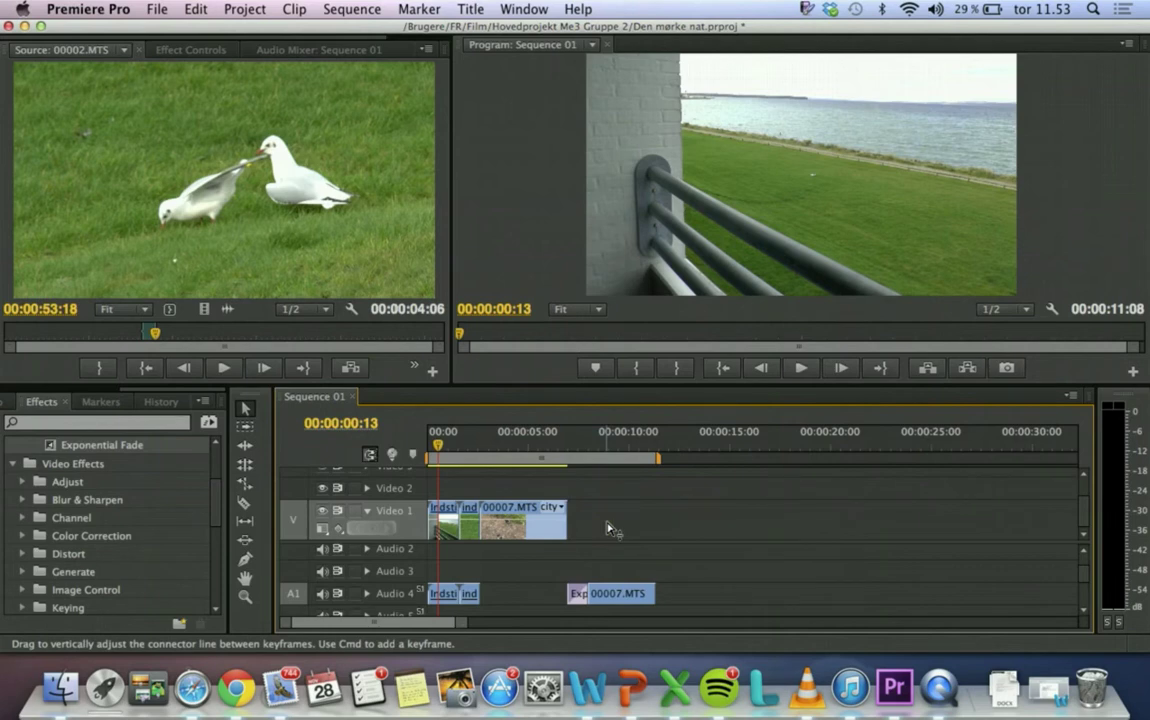
{"action": "key", "text": "super+z"}
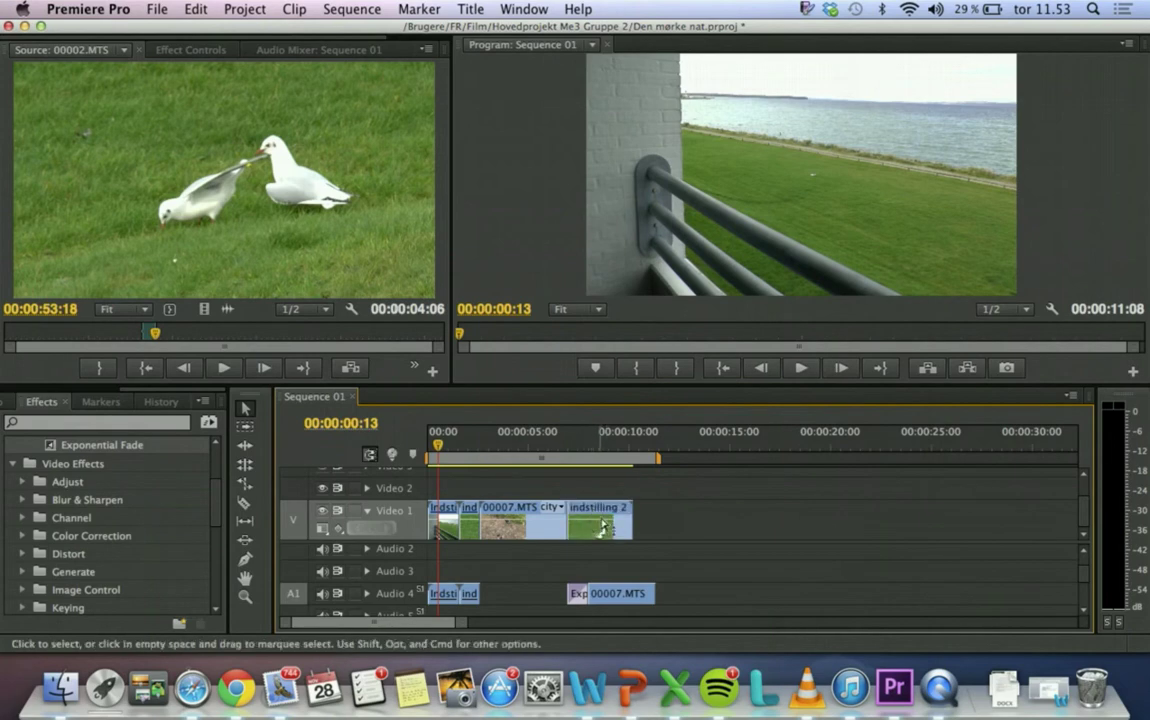
{"action": "key", "text": "Delete"}
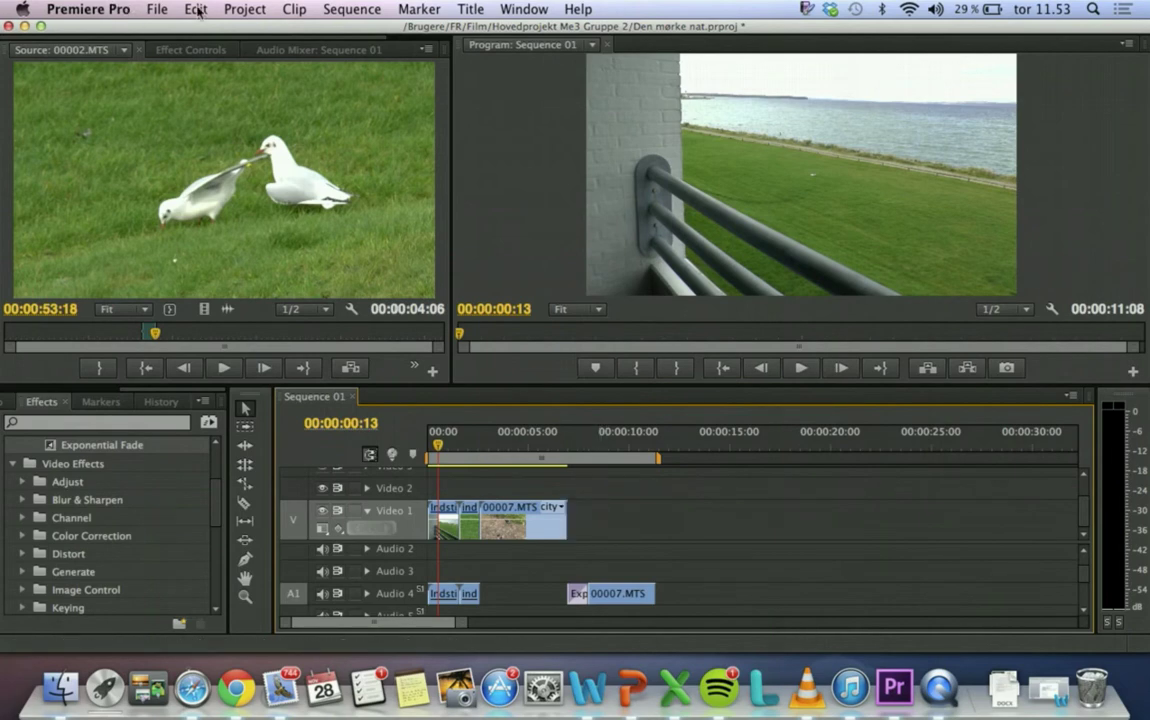
{"action": "left_click", "coordinate": [196, 10]}
{"action": "left_click", "coordinate": [212, 31]}
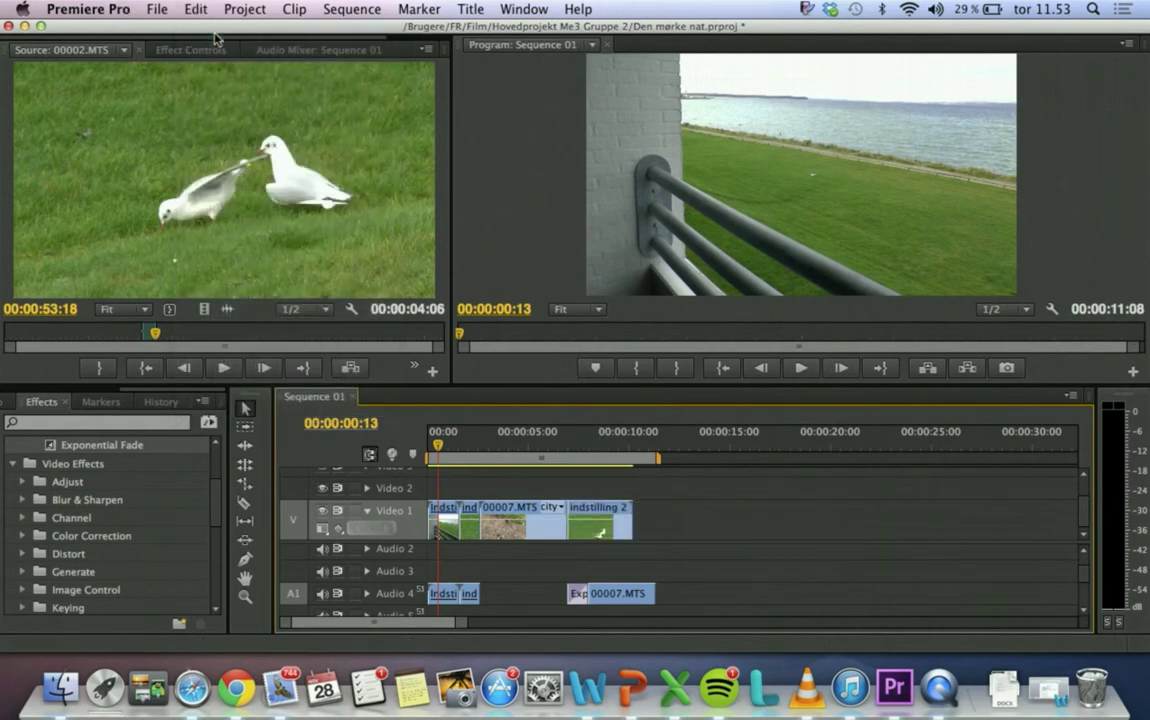
{"action": "left_click", "coordinate": [597, 455]}
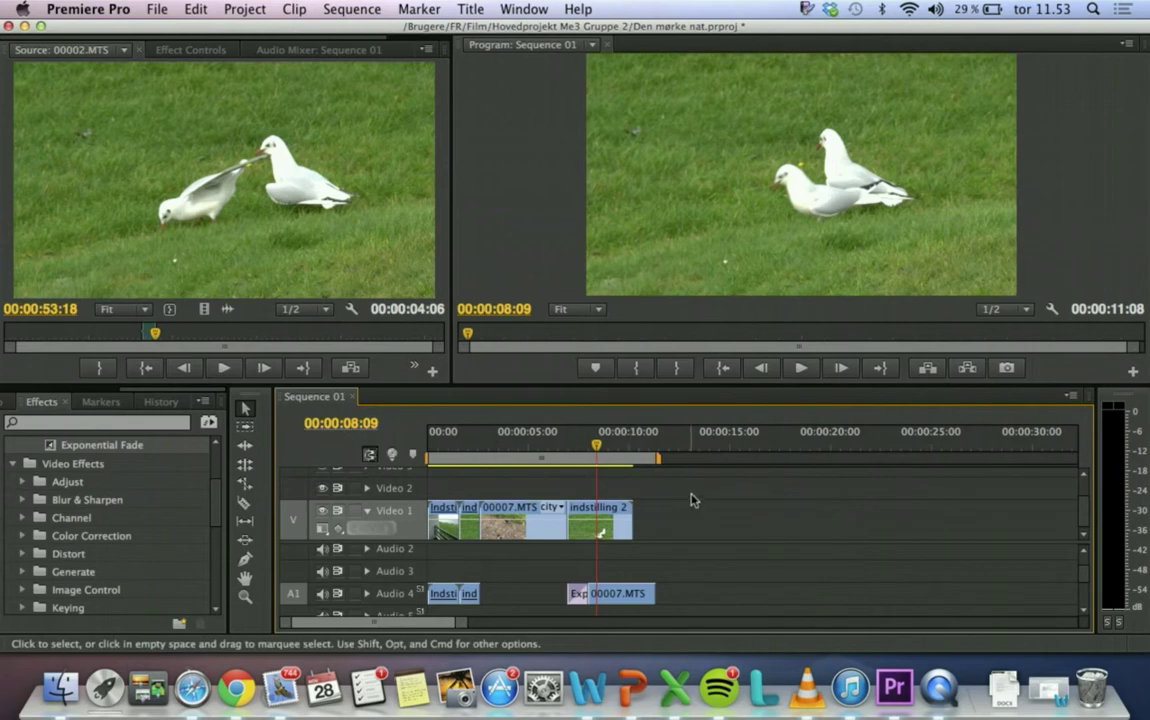
- Shift all Sequence 01 clips later to leave black at the start, then bring up Title > New Title
{"action": "mouse_move", "coordinate": [693, 500]}
{"action": "left_mouse_down"}
{"action": "mouse_move", "coordinate": [511, 487]}
{"action": "mouse_move", "coordinate": [452, 516]}
{"action": "left_mouse_up"}
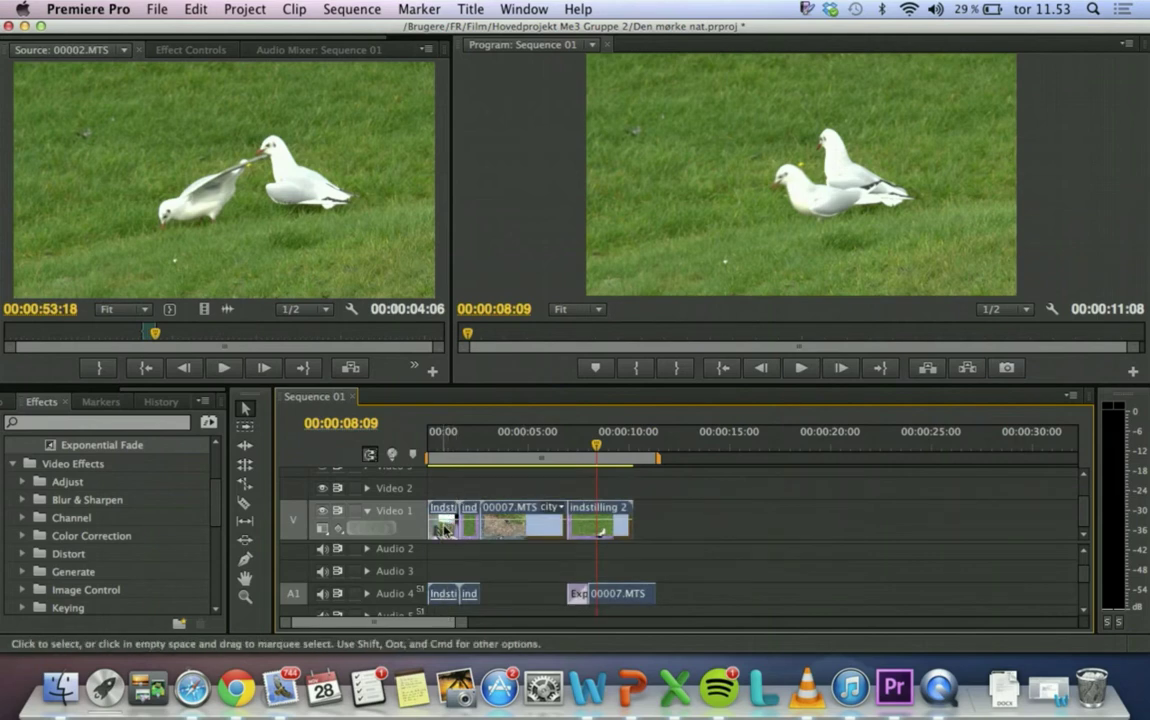
{"action": "left_click_drag", "start_coordinate": [445, 528], "coordinate": [476, 532]}
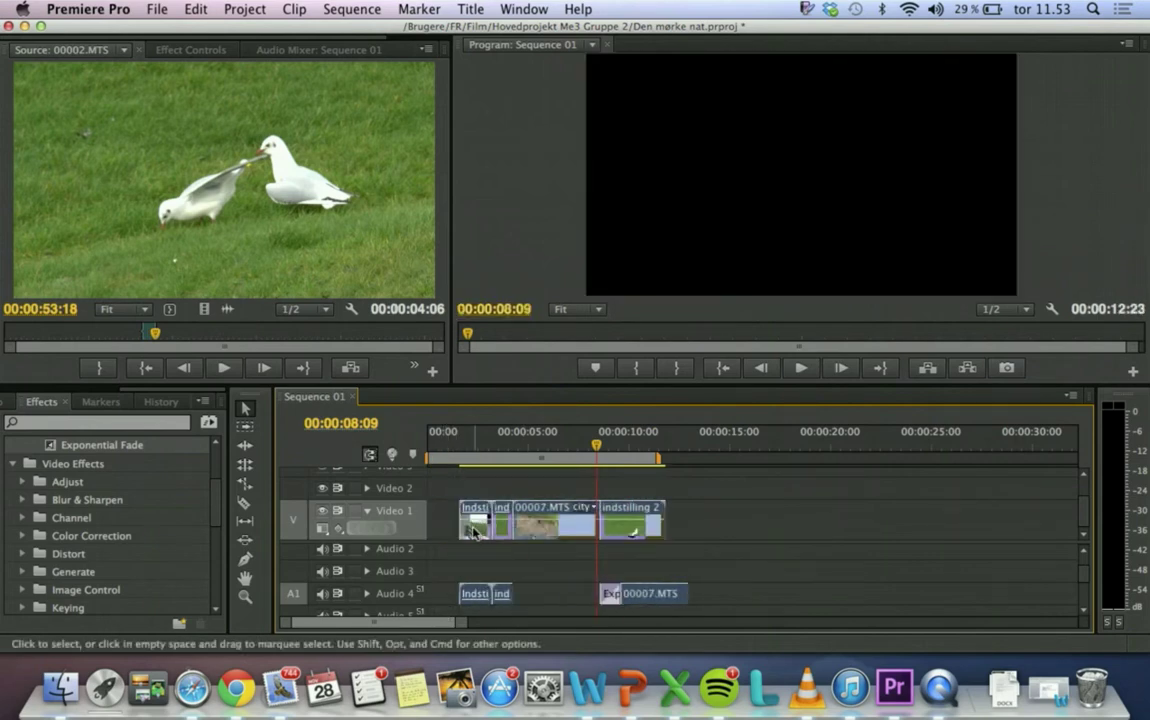
{"action": "left_click", "coordinate": [437, 463]}
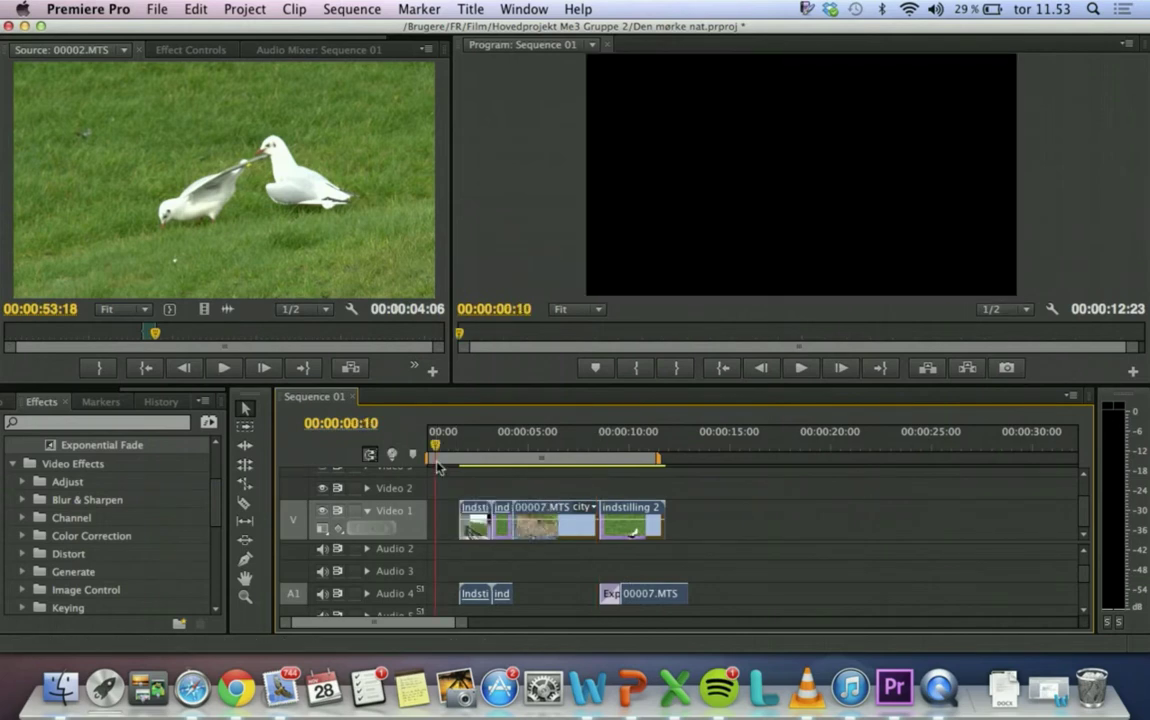
{"action": "left_click", "coordinate": [472, 10]}
{"action": "mouse_move", "coordinate": [485, 33]}
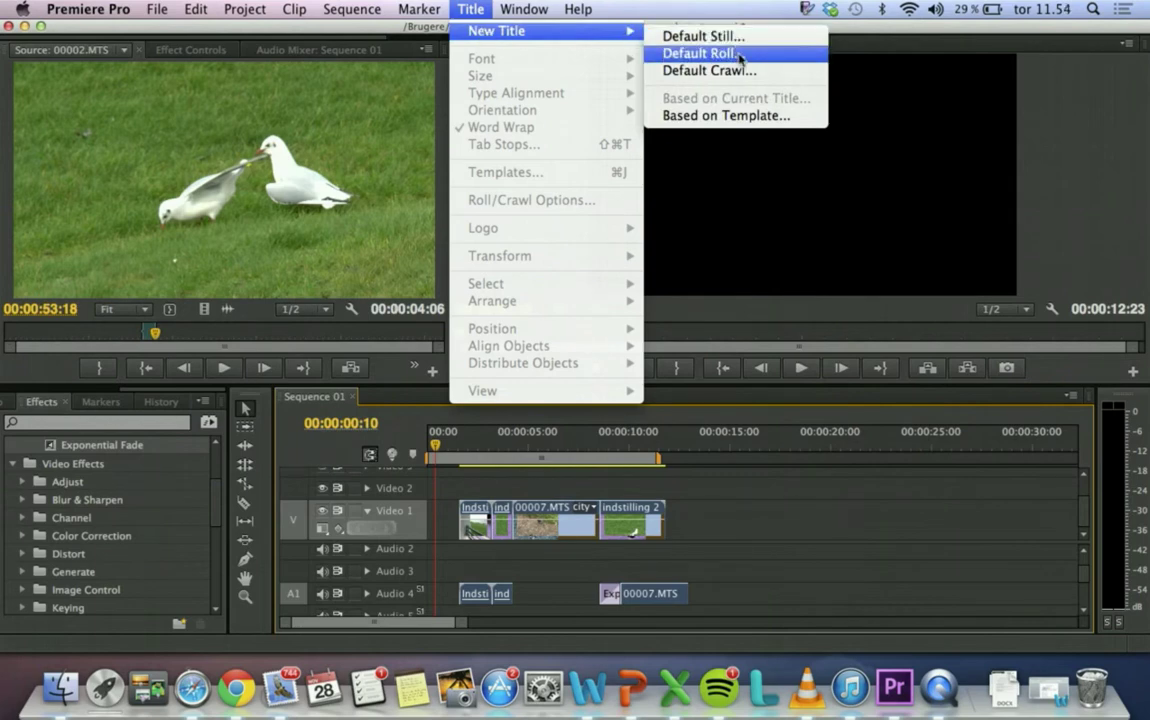
- Create a new default title in the third text style reading 'Den mørke nat' near the top
{"action": "left_click", "coordinate": [735, 38]}
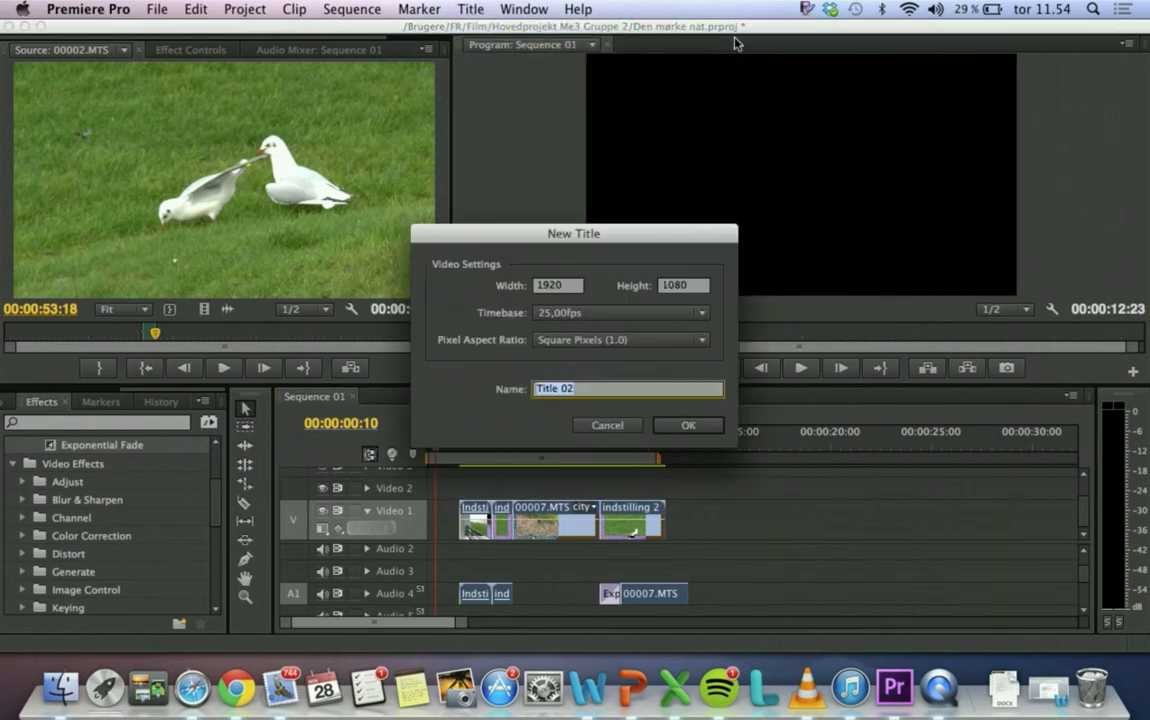
{"action": "left_click", "coordinate": [688, 425]}
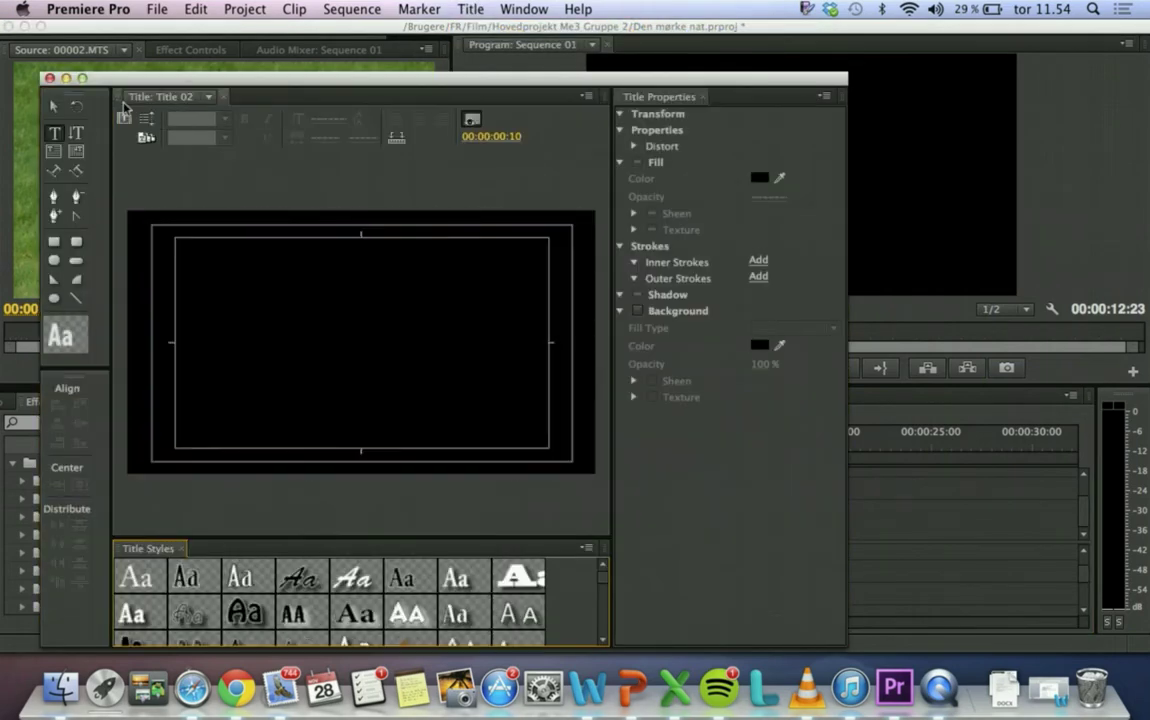
{"action": "left_click", "coordinate": [240, 577]}
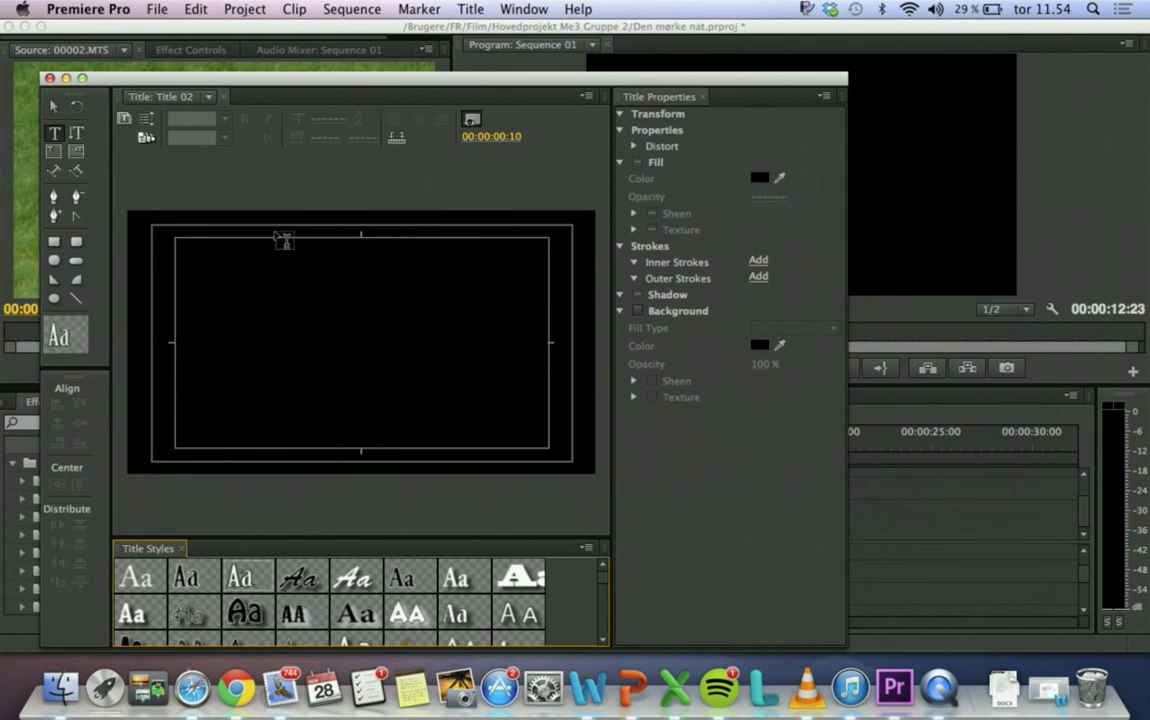
{"action": "left_click", "coordinate": [289, 307]}
{"action": "left_click_drag", "start_coordinate": [451, 390], "coordinate": [512, 380]}
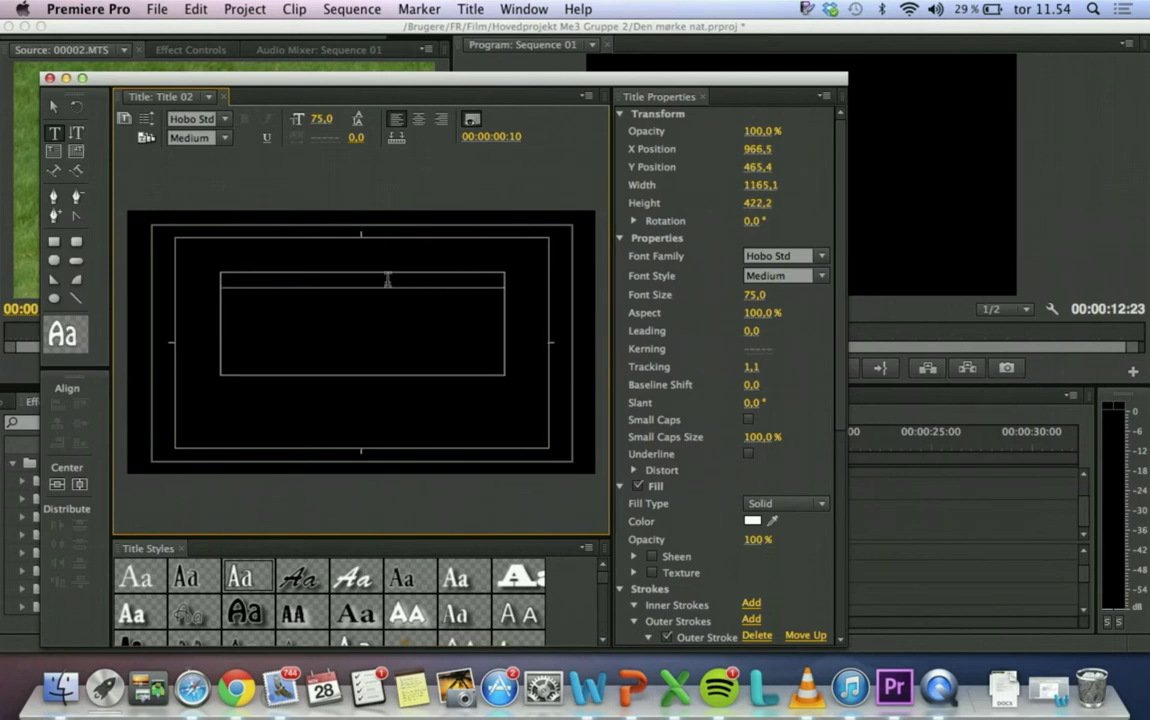
{"action": "type", "text": "Den mørke"}
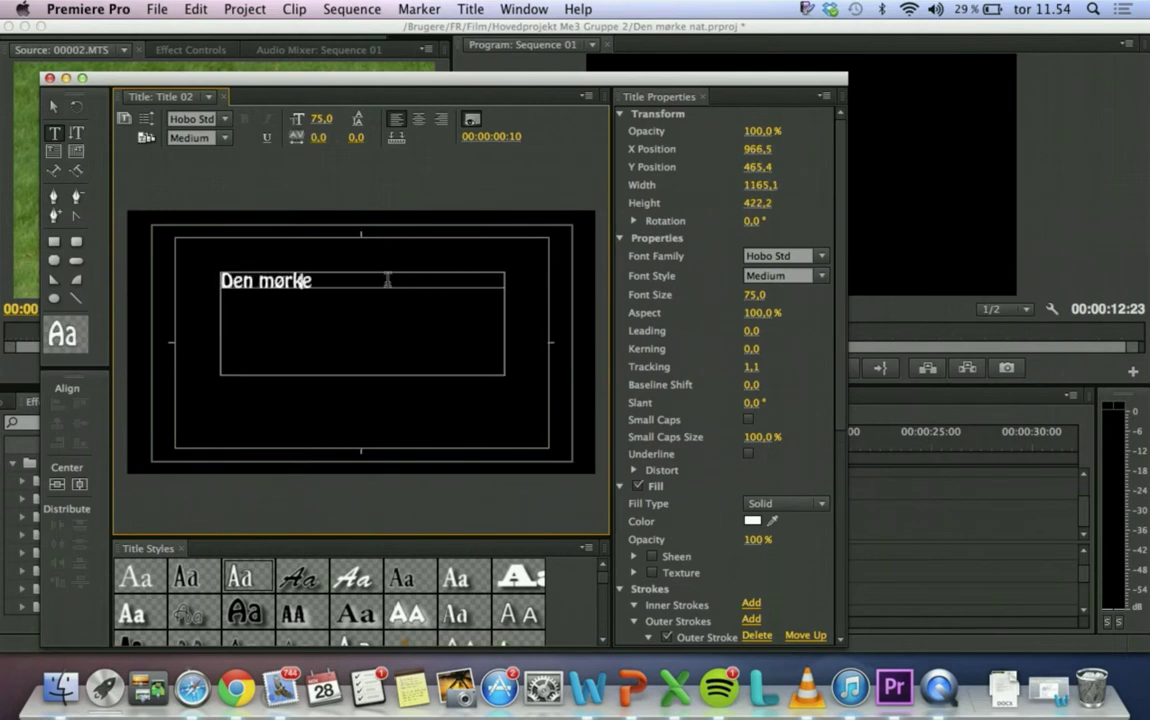
{"action": "type", "text": " nat"}
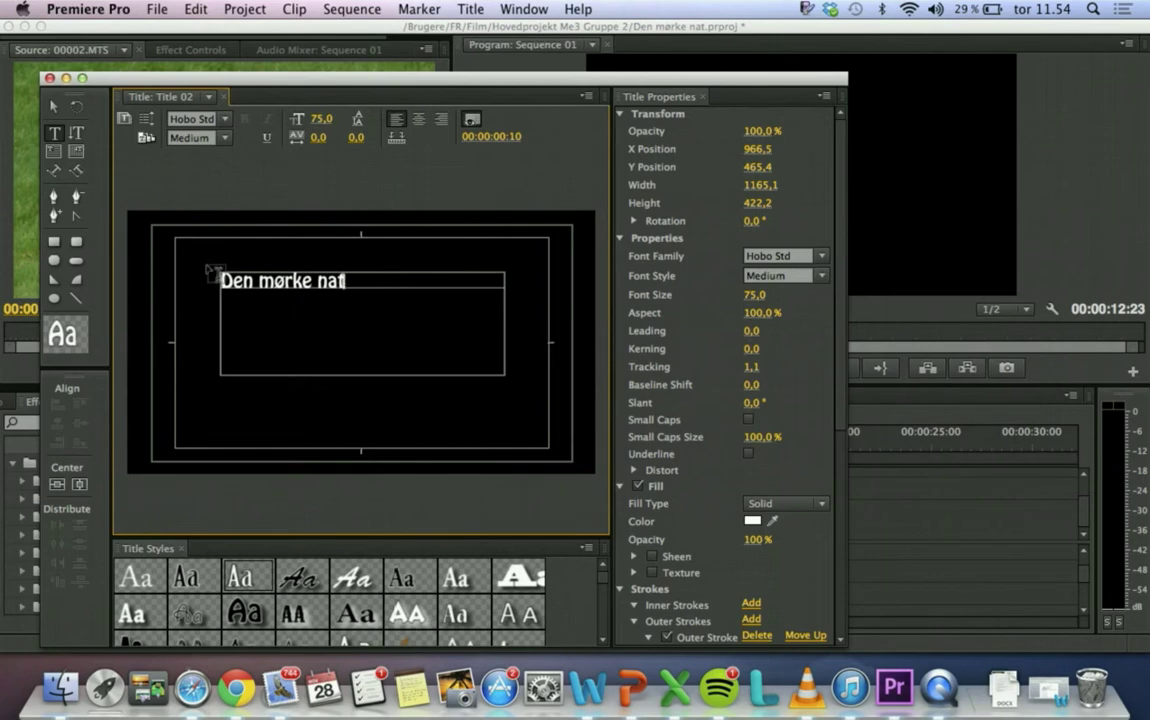
{"action": "left_click", "coordinate": [205, 258]}
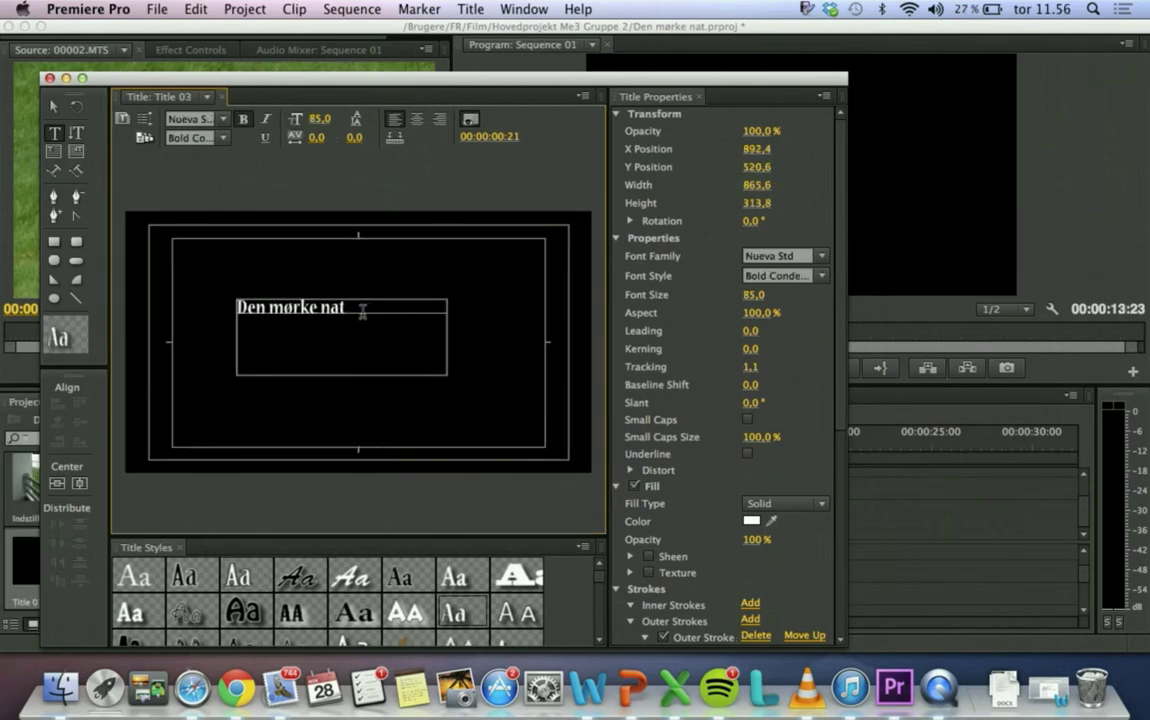
- Set the title text's font size to 100
{"action": "left_click_drag", "start_coordinate": [362, 308], "coordinate": [159, 320]}
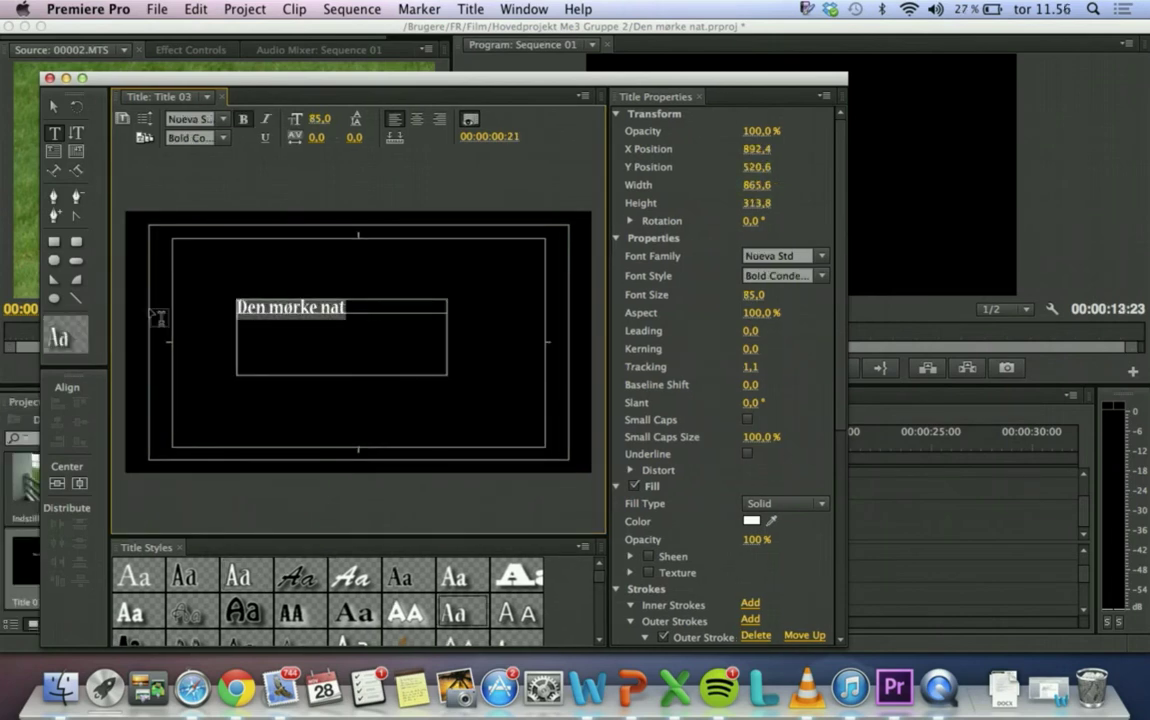
{"action": "left_click", "coordinate": [320, 118]}
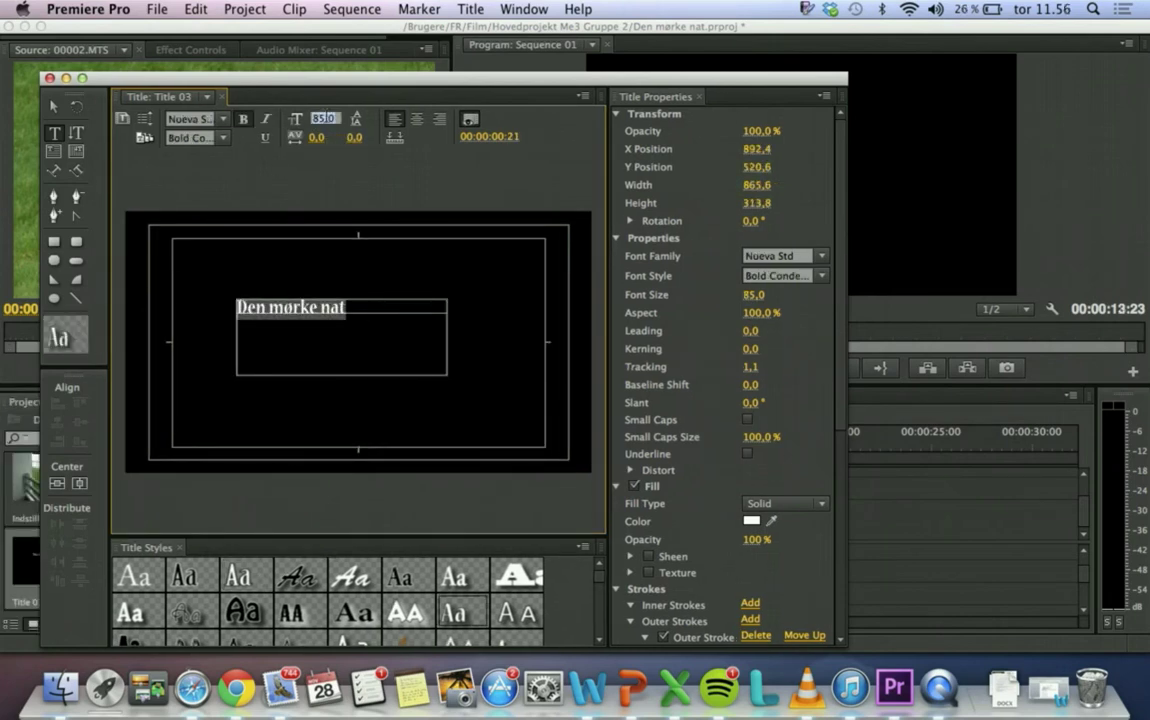
{"action": "type", "text": "100"}
{"action": "key", "text": "Return"}
- Try a kerning of 50, then reset kerning to 0 and close the titler
{"action": "left_click", "coordinate": [319, 137]}
{"action": "type", "text": "50"}
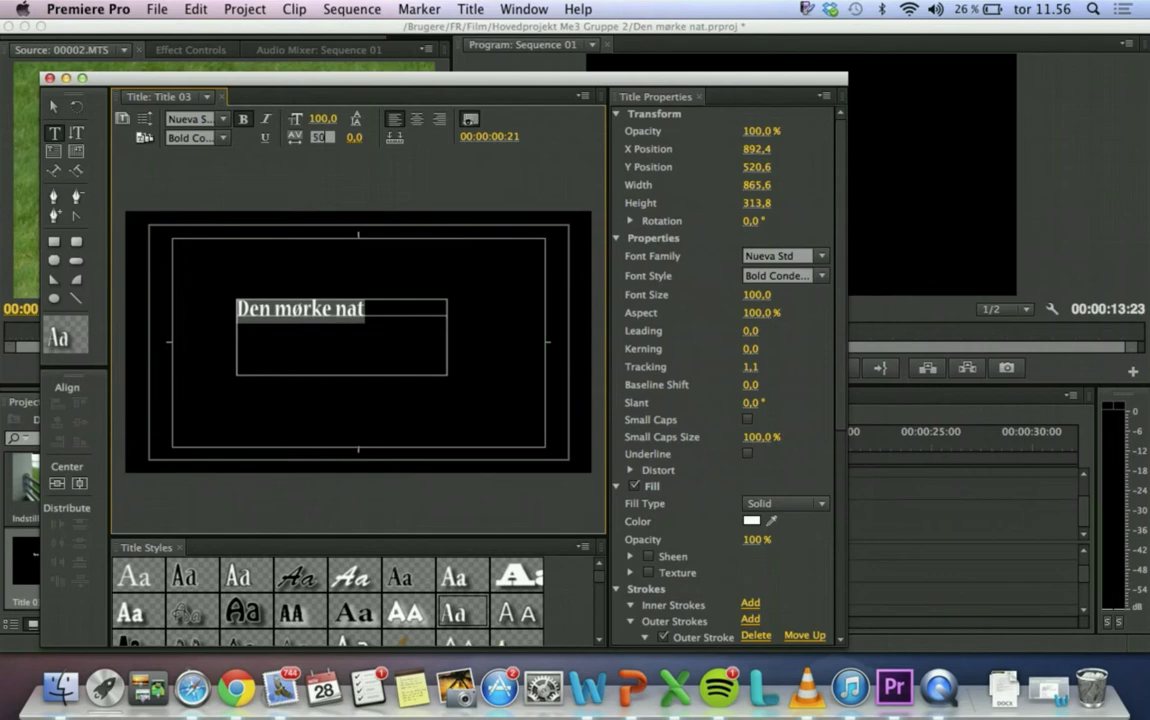
{"action": "key", "text": "Return"}
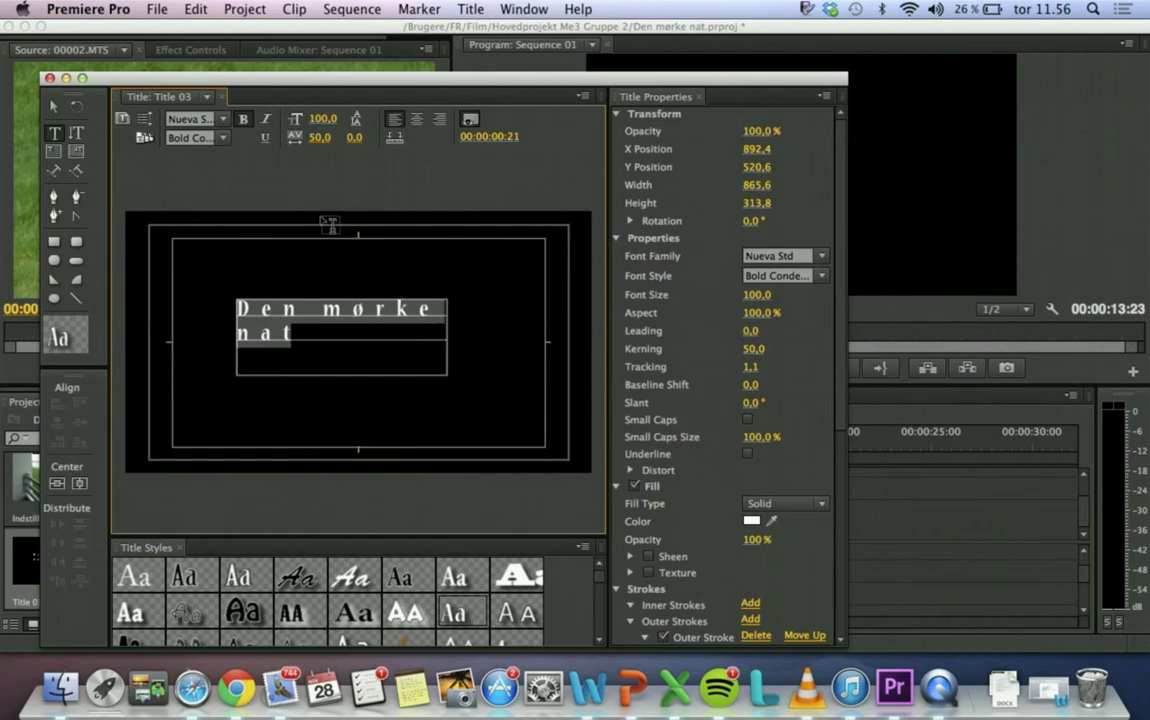
{"action": "left_click", "coordinate": [321, 137]}
{"action": "type", "text": "0"}
{"action": "key", "text": "Return"}
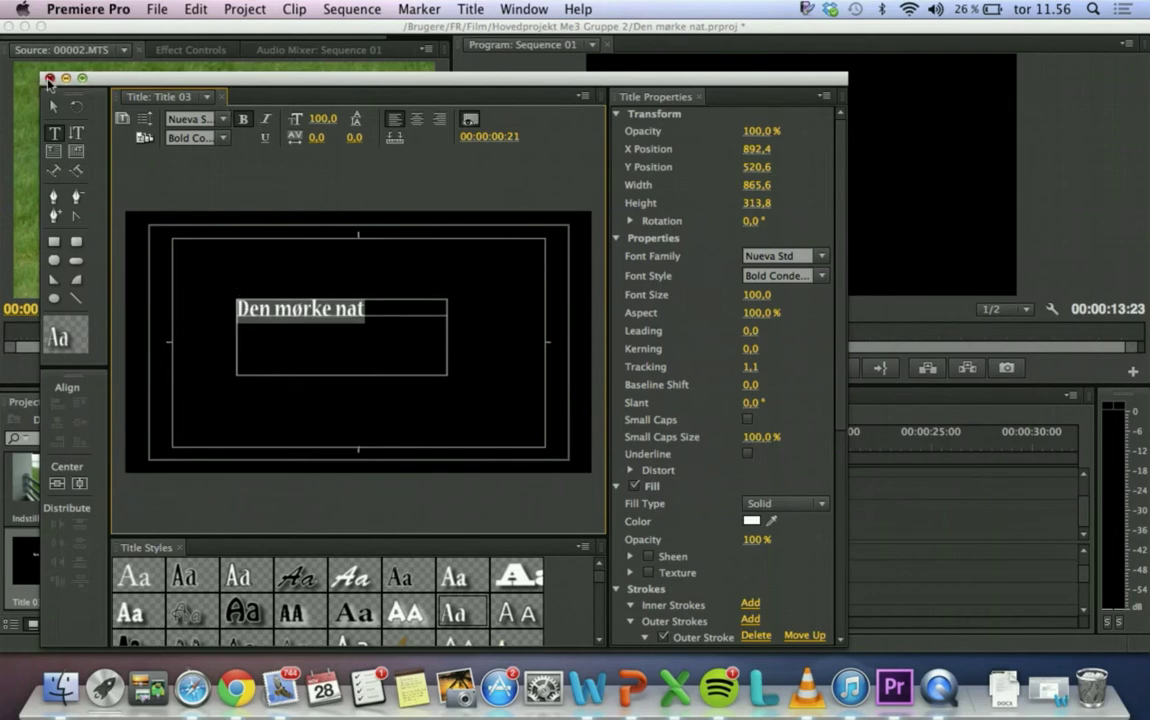
{"action": "left_click", "coordinate": [48, 79]}
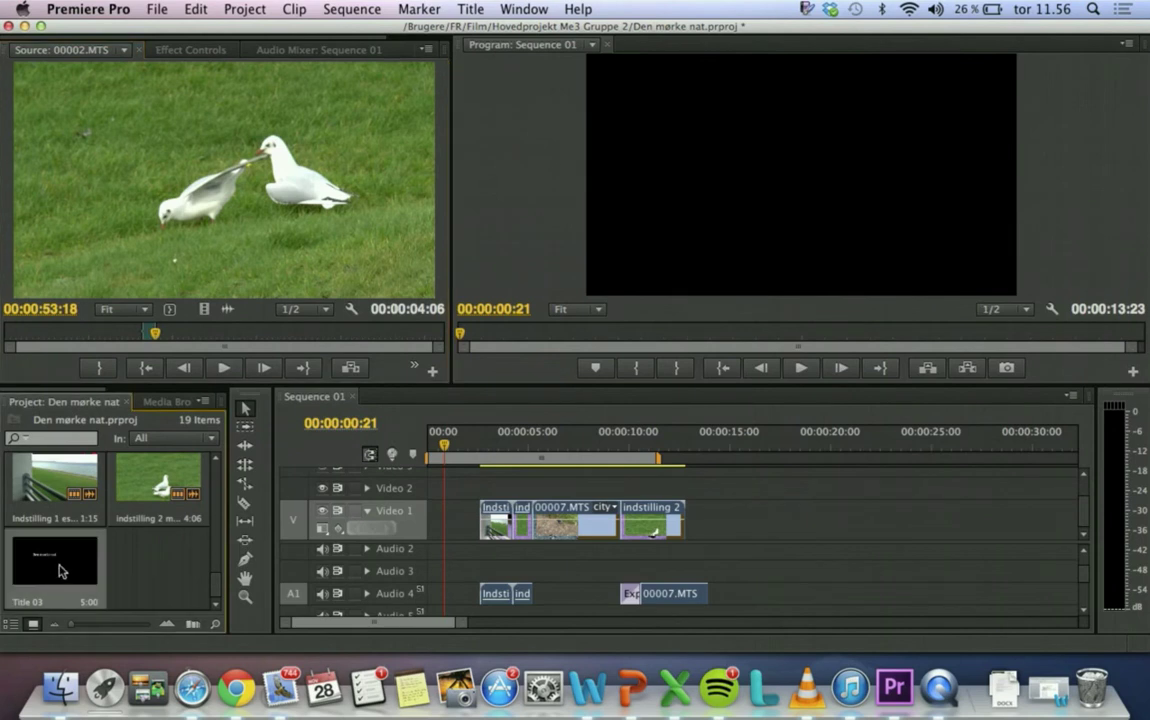
- Place Title 03 at the start of Video 1, trim it slightly, and preview playback
{"action": "left_click_drag", "start_coordinate": [58, 570], "coordinate": [432, 491]}
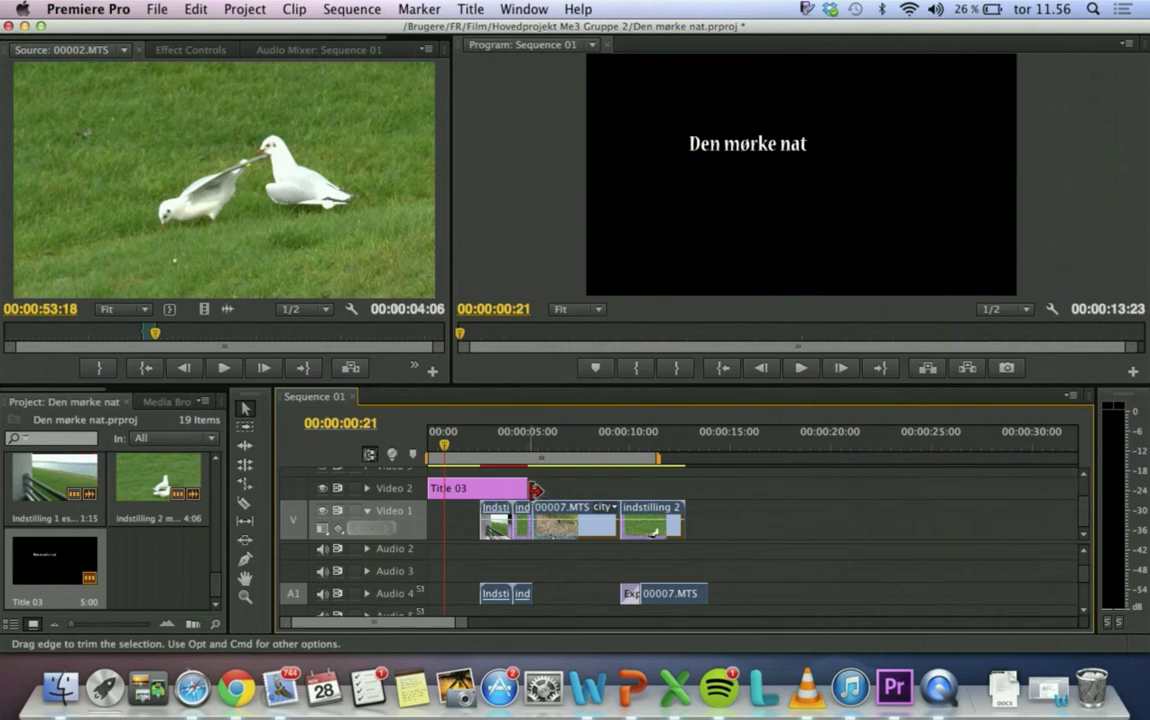
{"action": "mouse_move", "coordinate": [535, 489]}
{"action": "left_mouse_down"}
{"action": "mouse_move", "coordinate": [476, 490]}
{"action": "mouse_move", "coordinate": [450, 513]}
{"action": "left_mouse_up"}
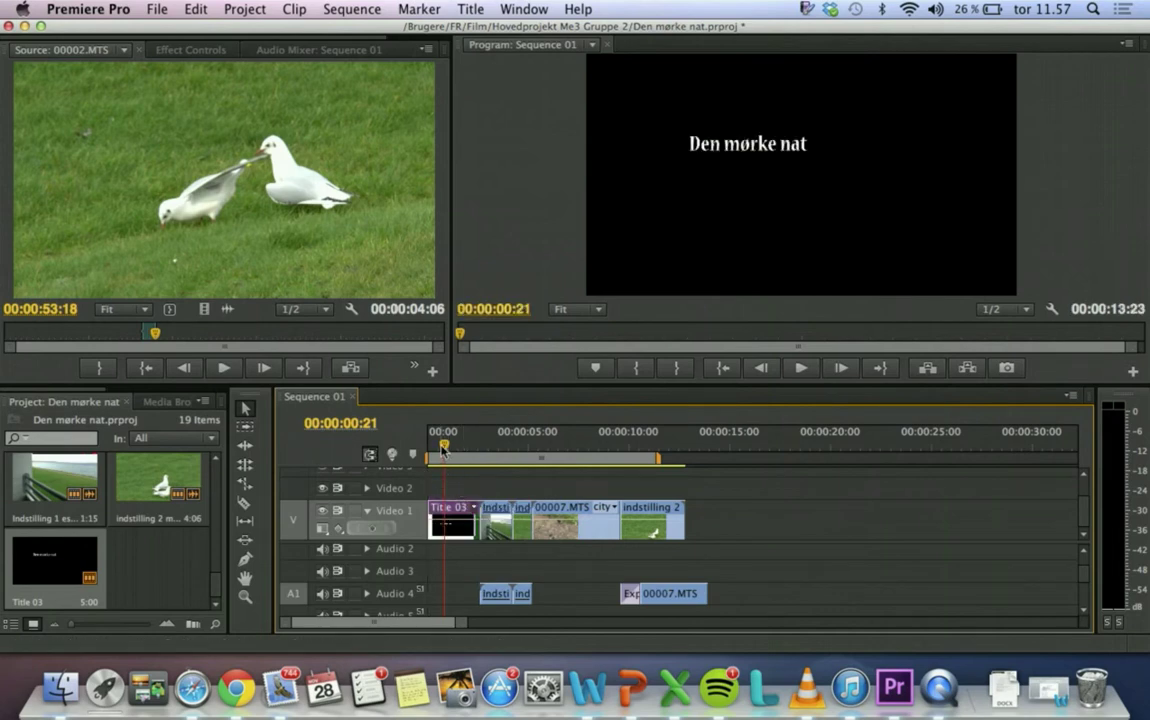
{"action": "key", "text": "space"}
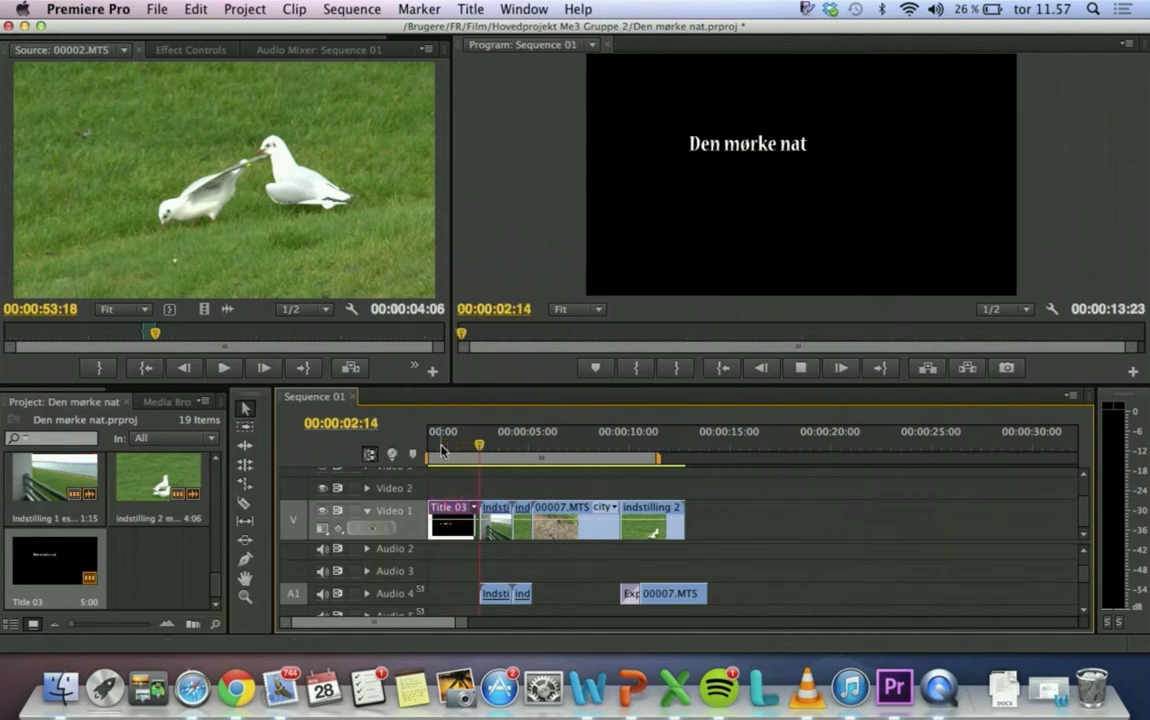
{"action": "key", "text": "space"}
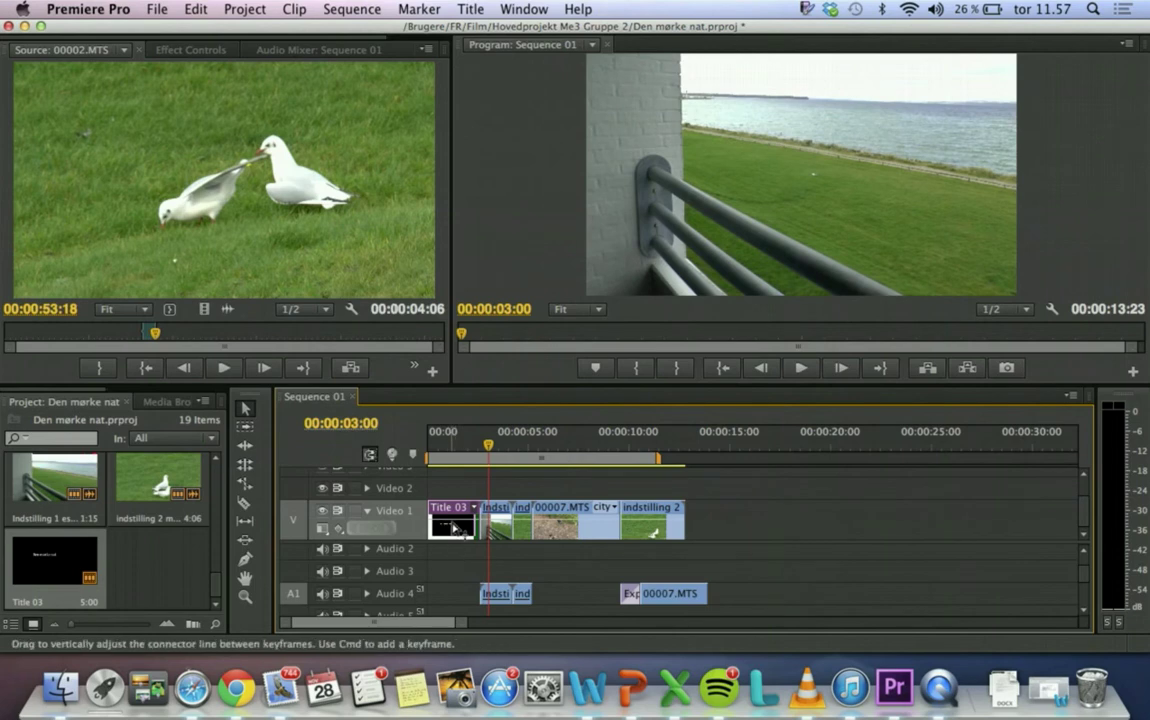
{"action": "mouse_move", "coordinate": [455, 528]}
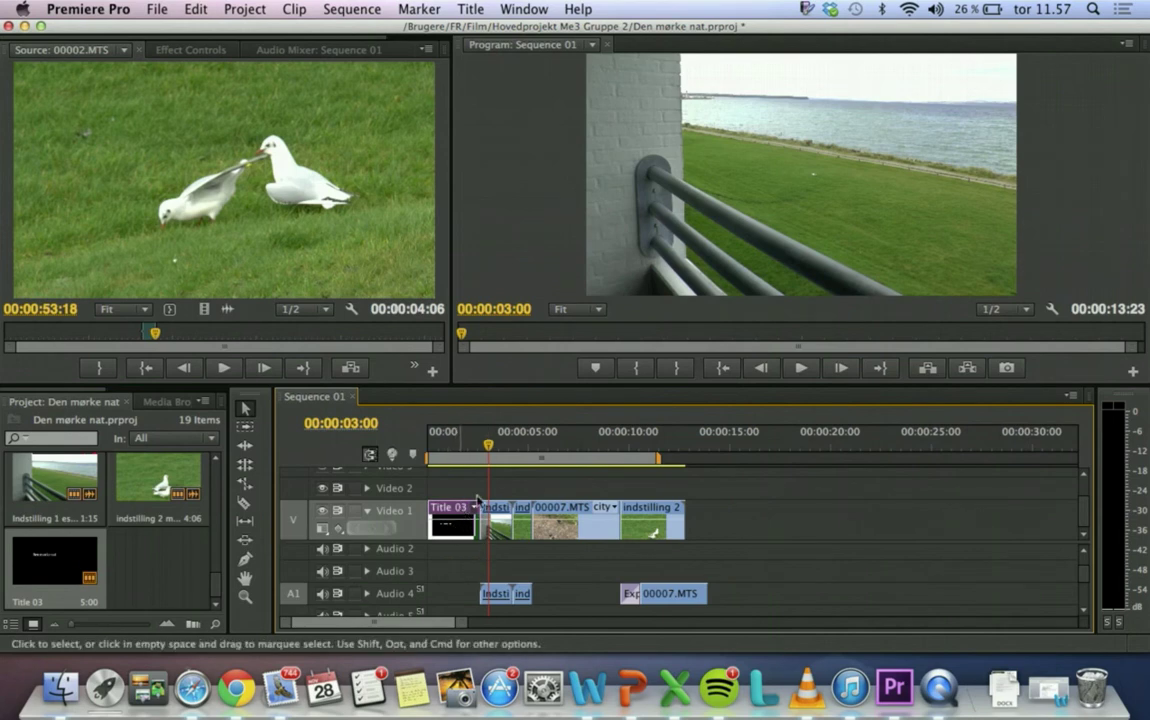
- Move Title 03 up to Video 2 above the first shots and preview the overlay
{"action": "left_click_drag", "start_coordinate": [458, 512], "coordinate": [511, 489]}
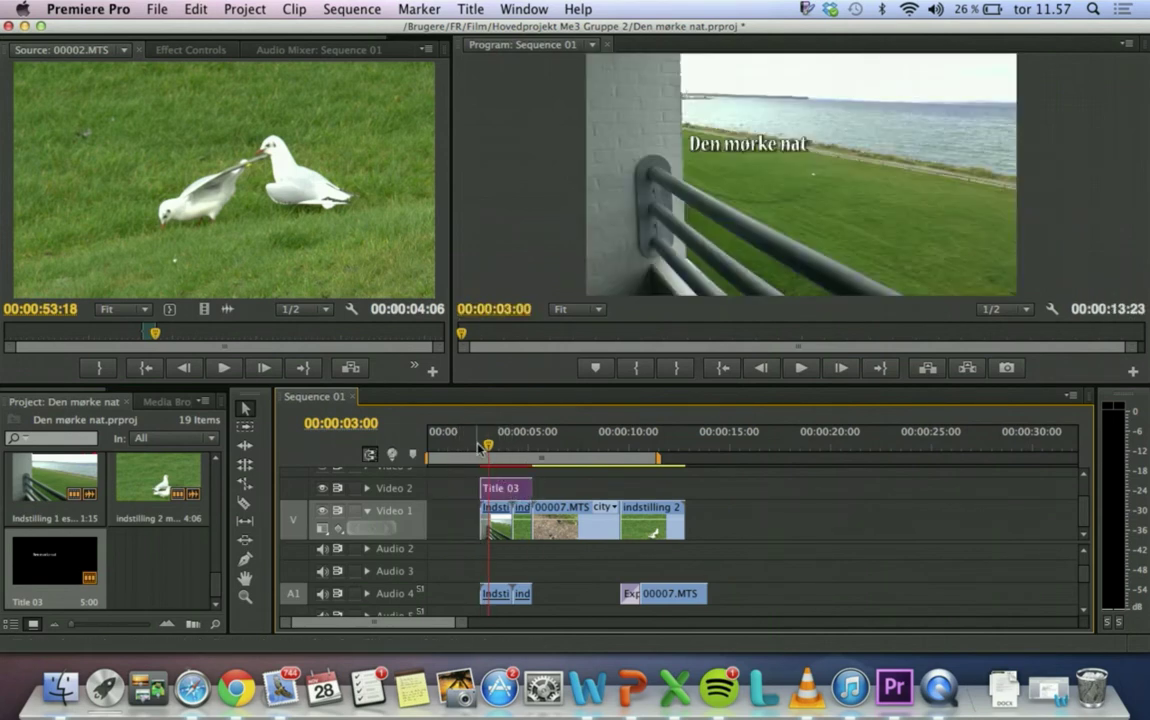
{"action": "key", "text": "space"}
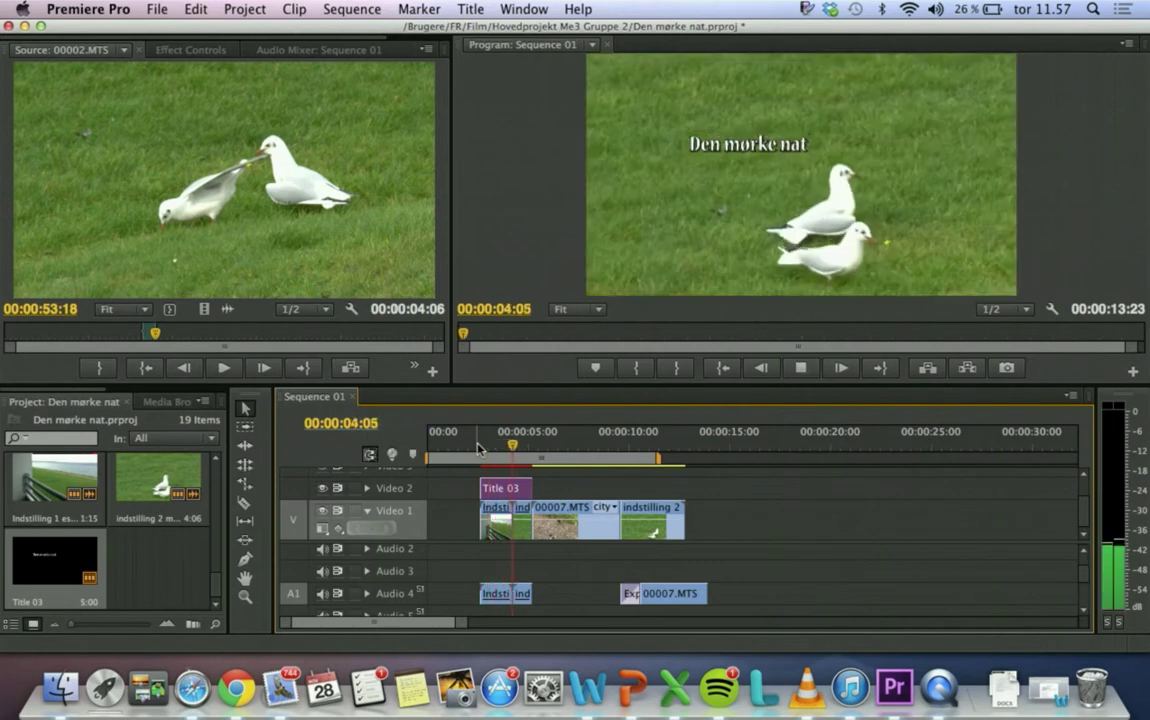
{"action": "key", "text": "space"}
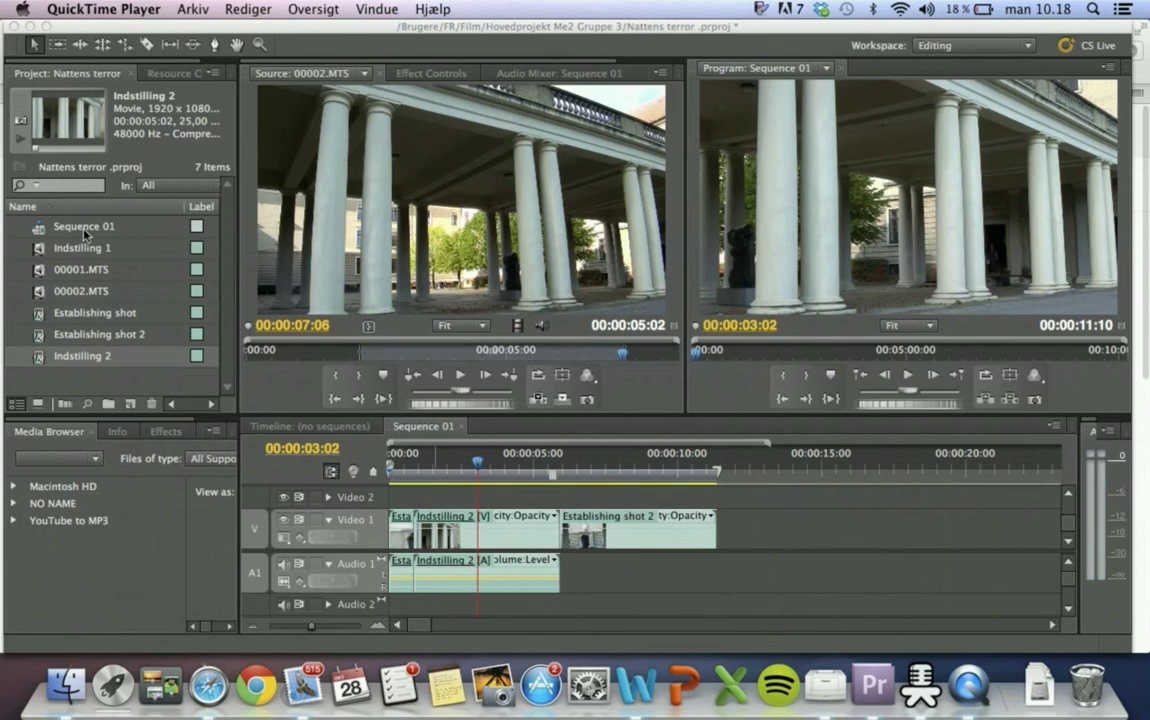
- Bring up the AC/DC Thunderstruck YouTube page in the browser and briefly play it
{"action": "left_click", "coordinate": [209, 688]}
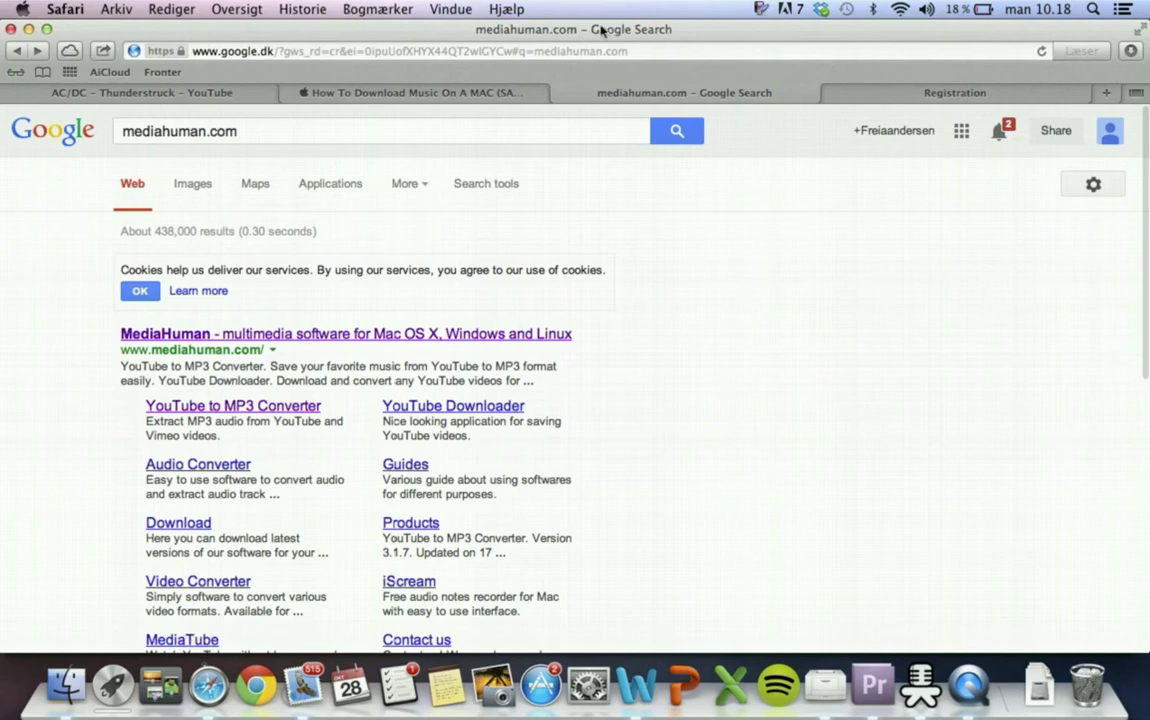
{"action": "left_click", "coordinate": [145, 95]}
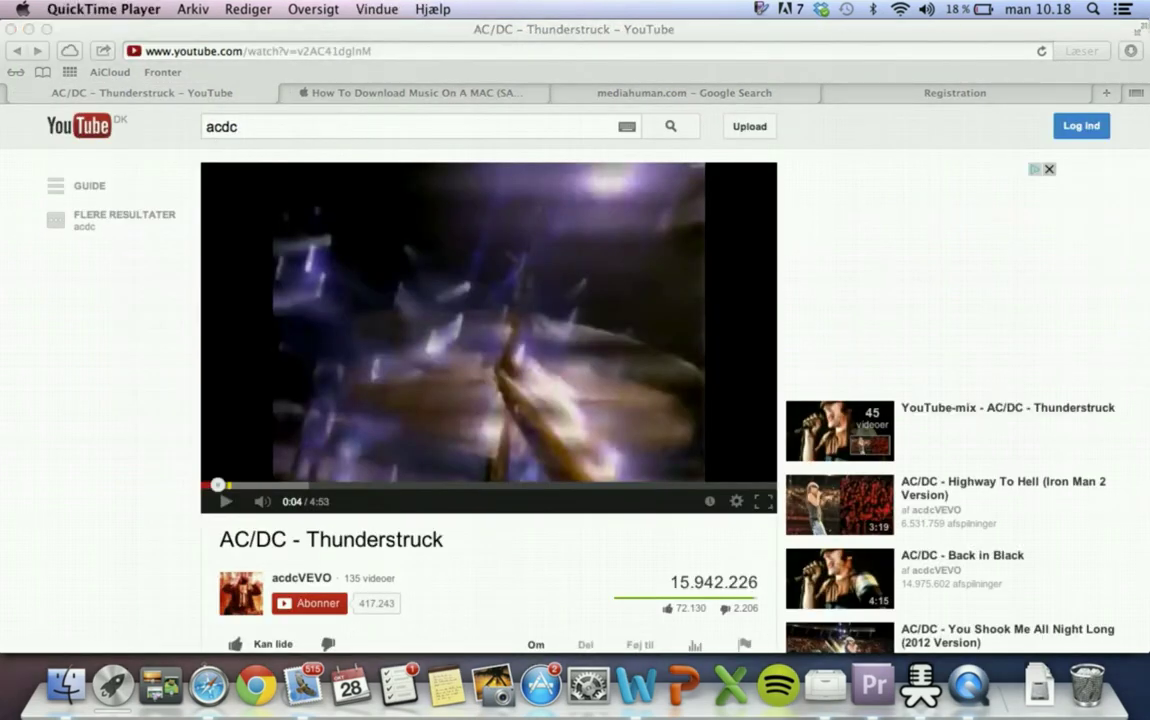
{"action": "left_click", "coordinate": [250, 121]}
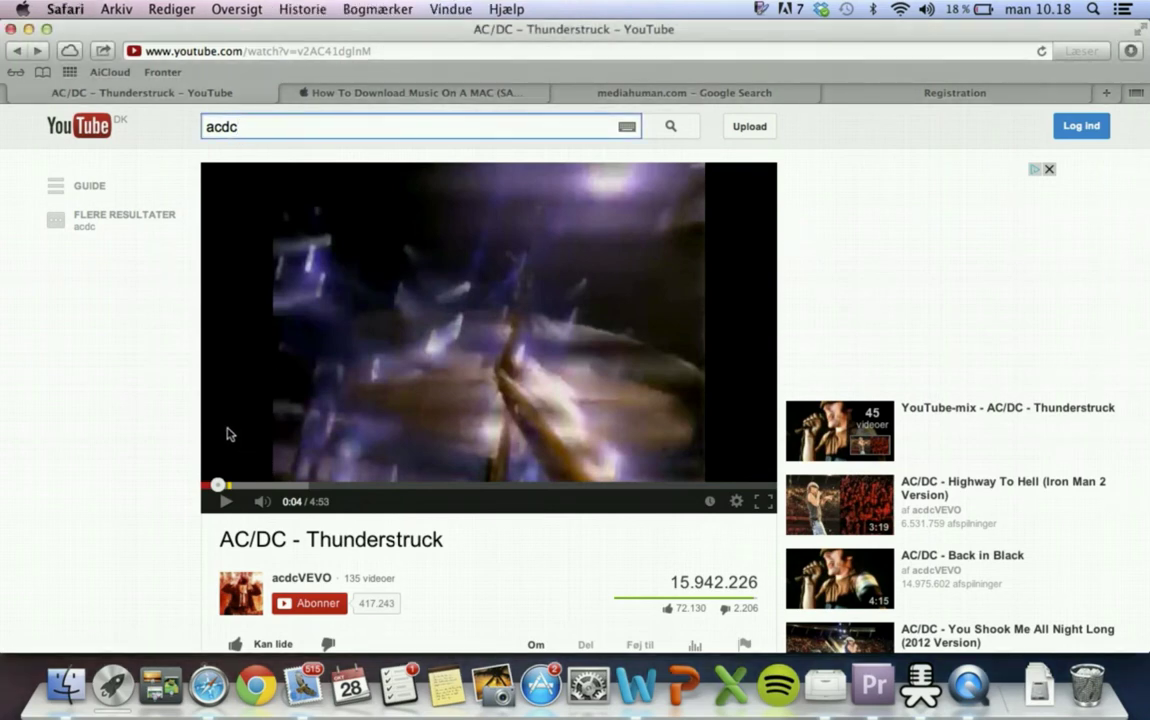
{"action": "left_click", "coordinate": [221, 501]}
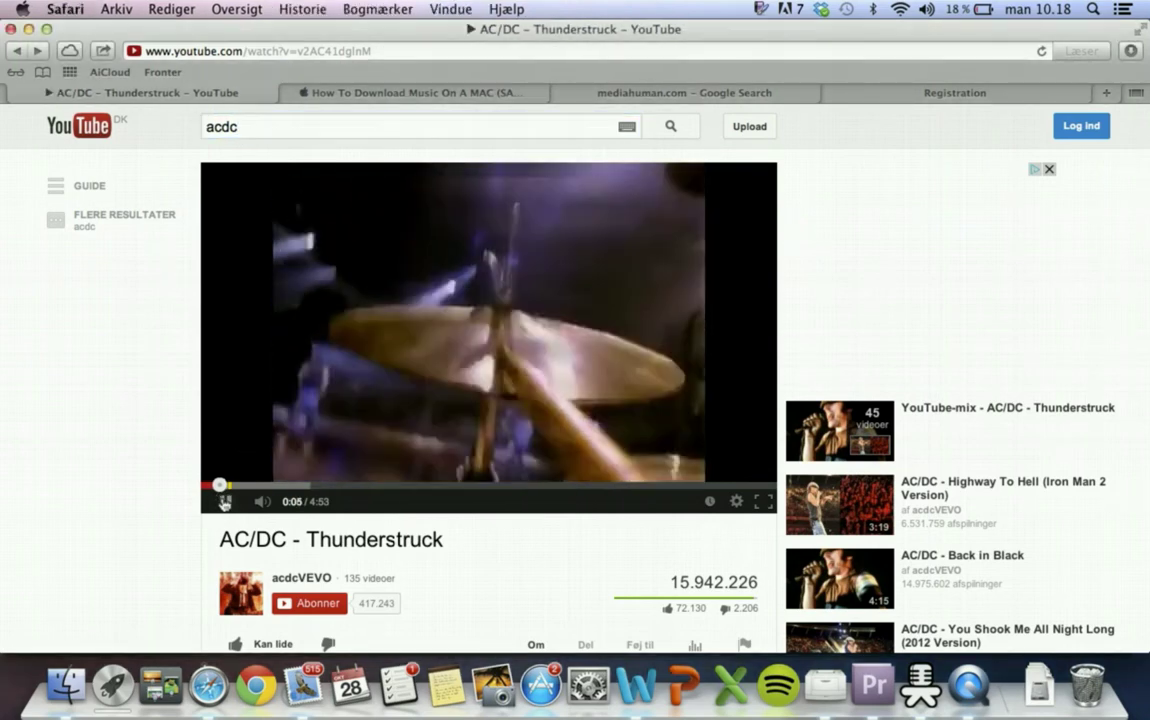
{"action": "left_click", "coordinate": [221, 501]}
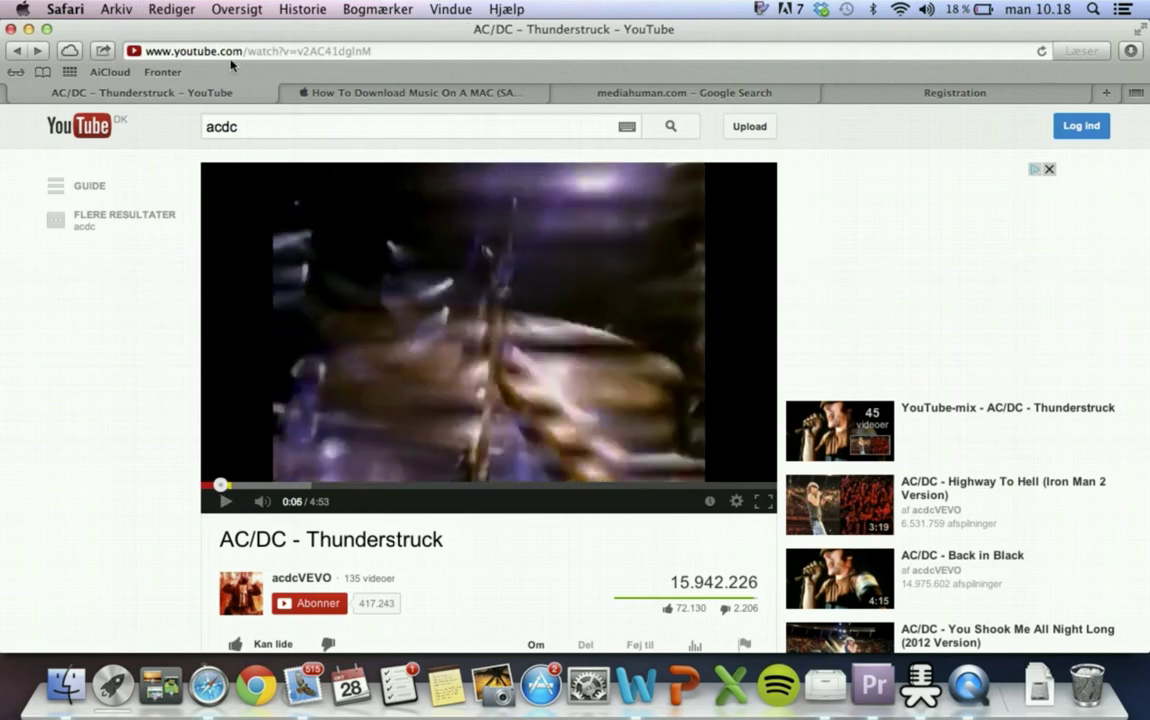
- Edit the video's web address so it loads through fetchvideo.com
{"action": "left_click", "coordinate": [175, 51]}
{"action": "left_click", "coordinate": [175, 51]}
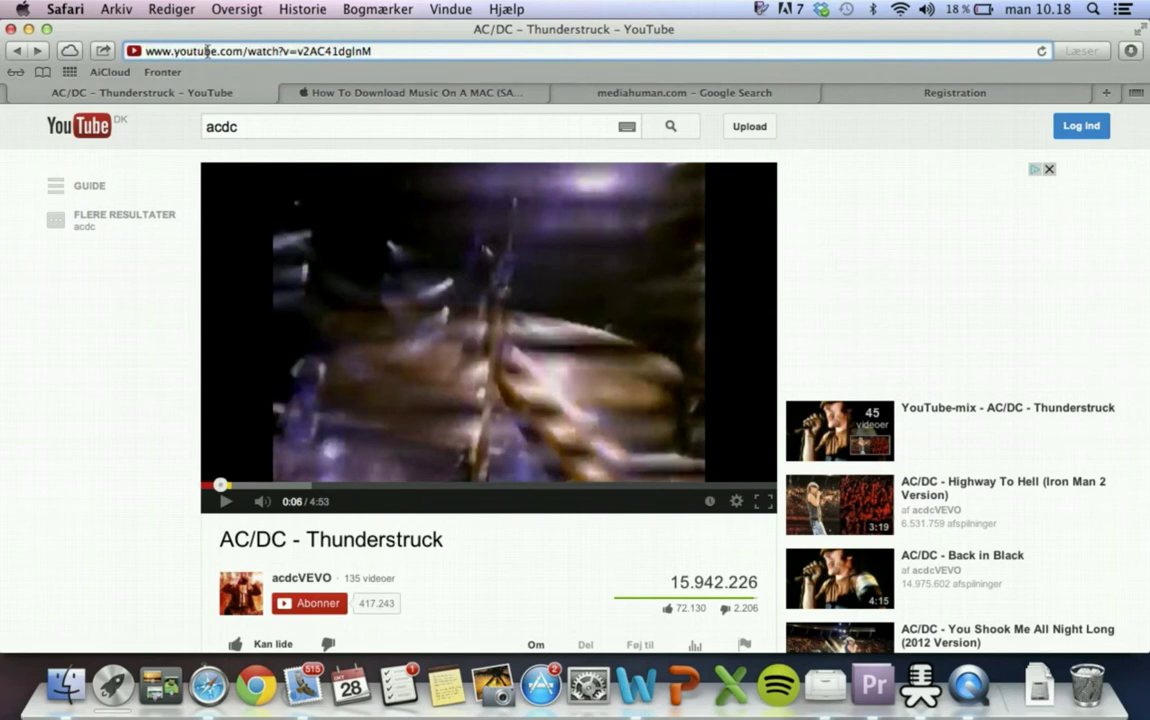
{"action": "type", "text": "k"}
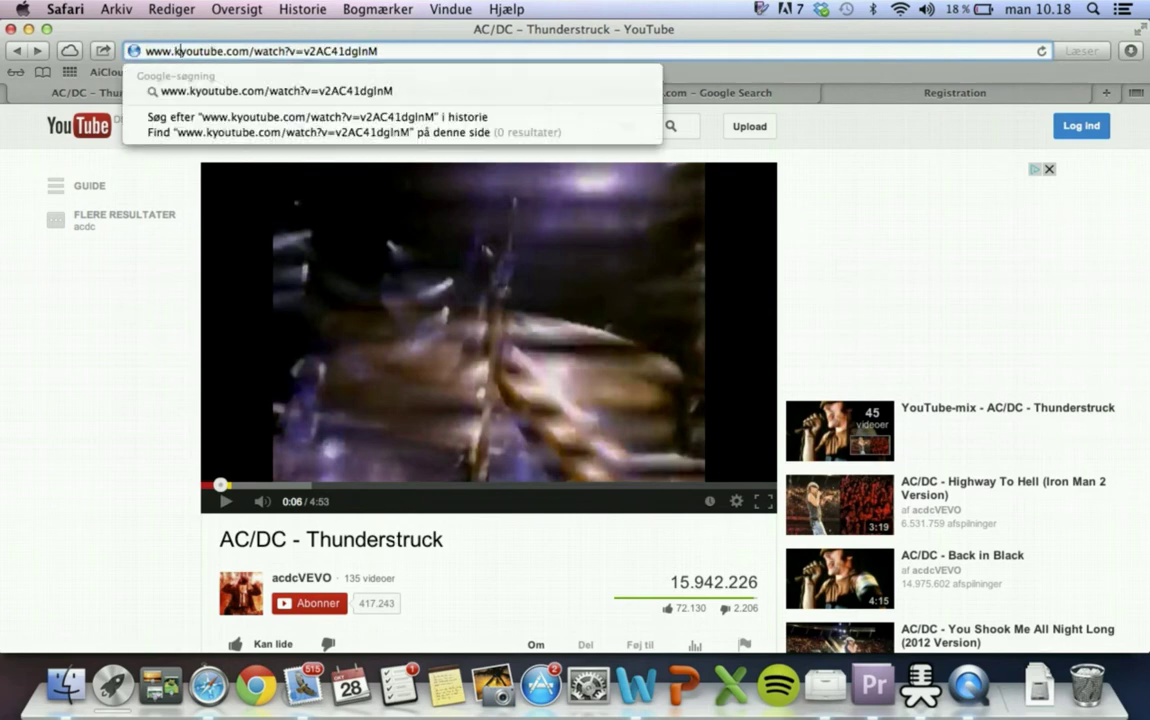
{"action": "type", "text": "iss"}
{"action": "key", "text": "Return"}
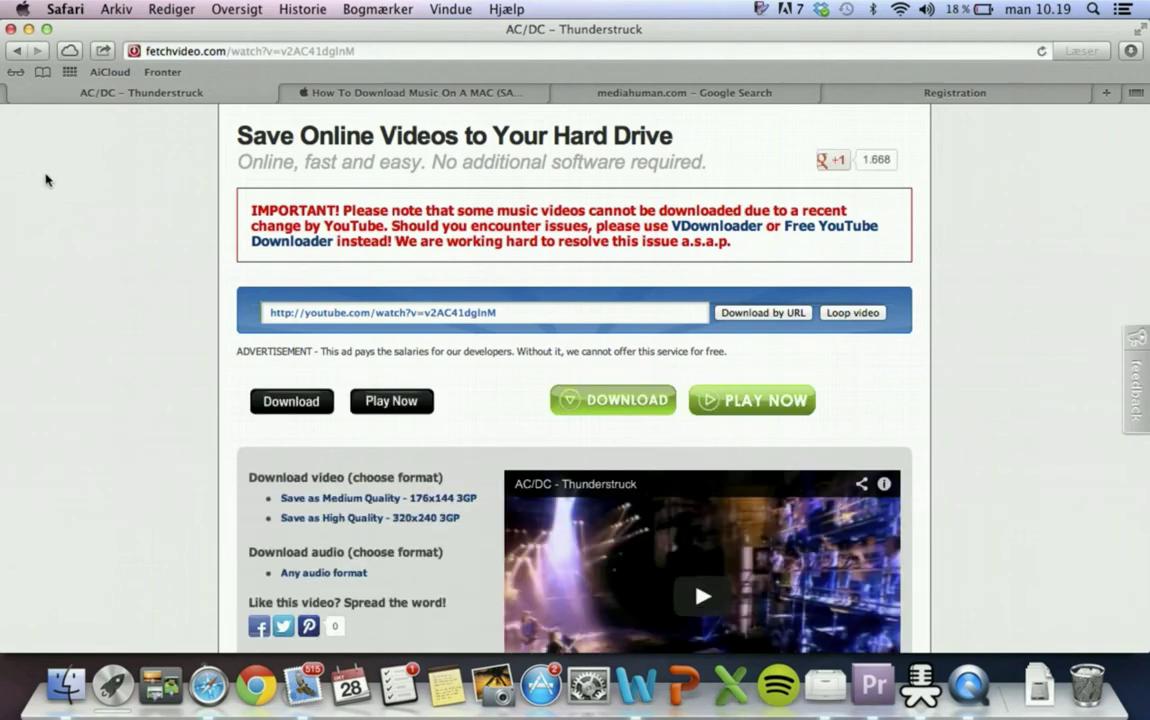
- Start the Medium Quality MP3 audio download of Thunderstruck and dismiss the software alert
{"action": "scroll", "coordinate": [86, 381], "scroll_direction": "down", "scroll_amount": 3}
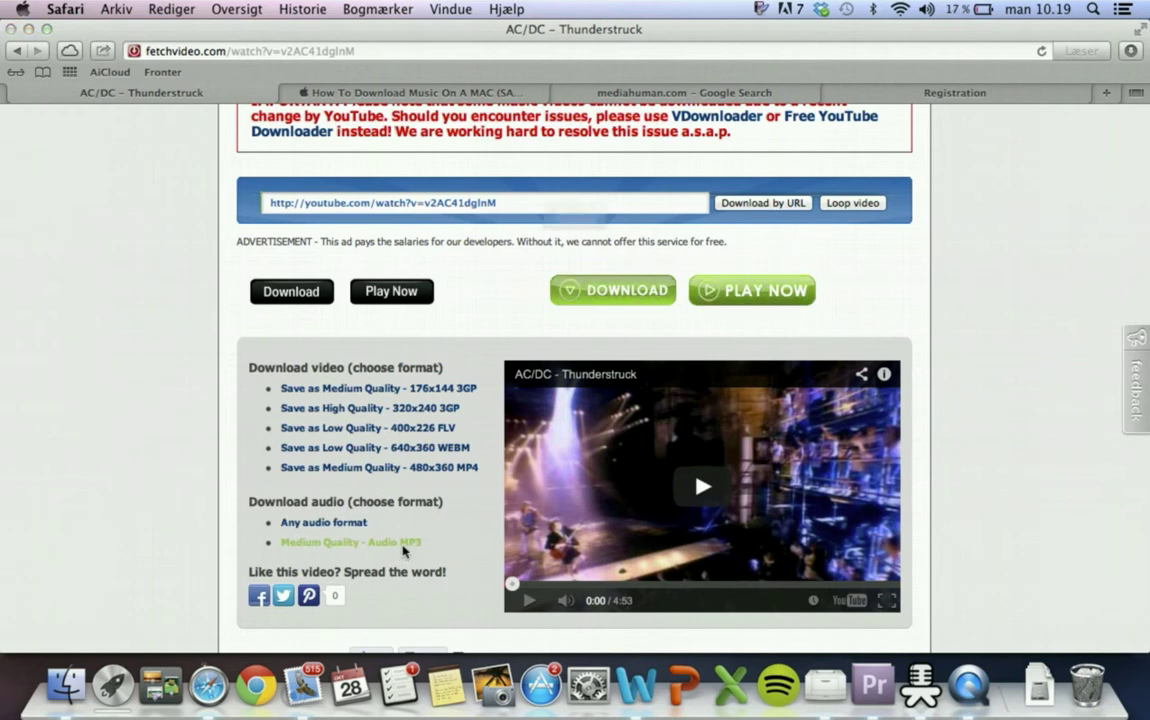
{"action": "left_click", "coordinate": [404, 548]}
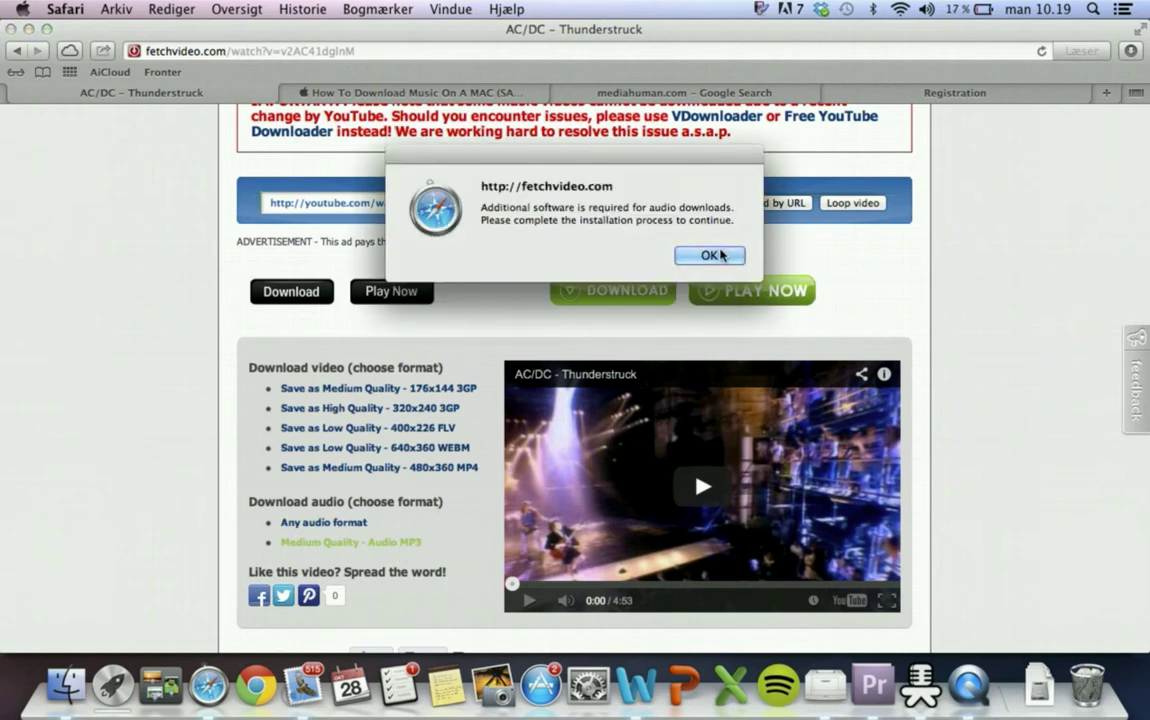
{"action": "left_click", "coordinate": [716, 255]}
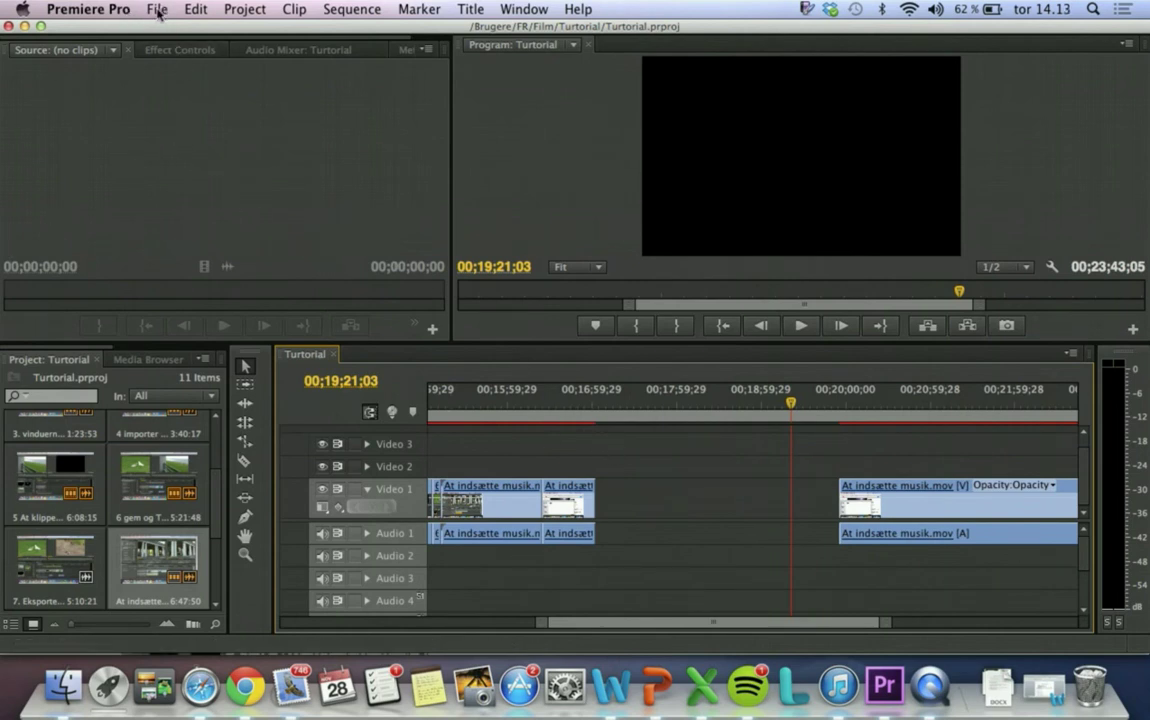
- Import AC_DC - Thunderstruck.mp3 from Film > Hovedprojekt Me3 Gruppe 2 > musik into the project
{"action": "left_click", "coordinate": [158, 10]}
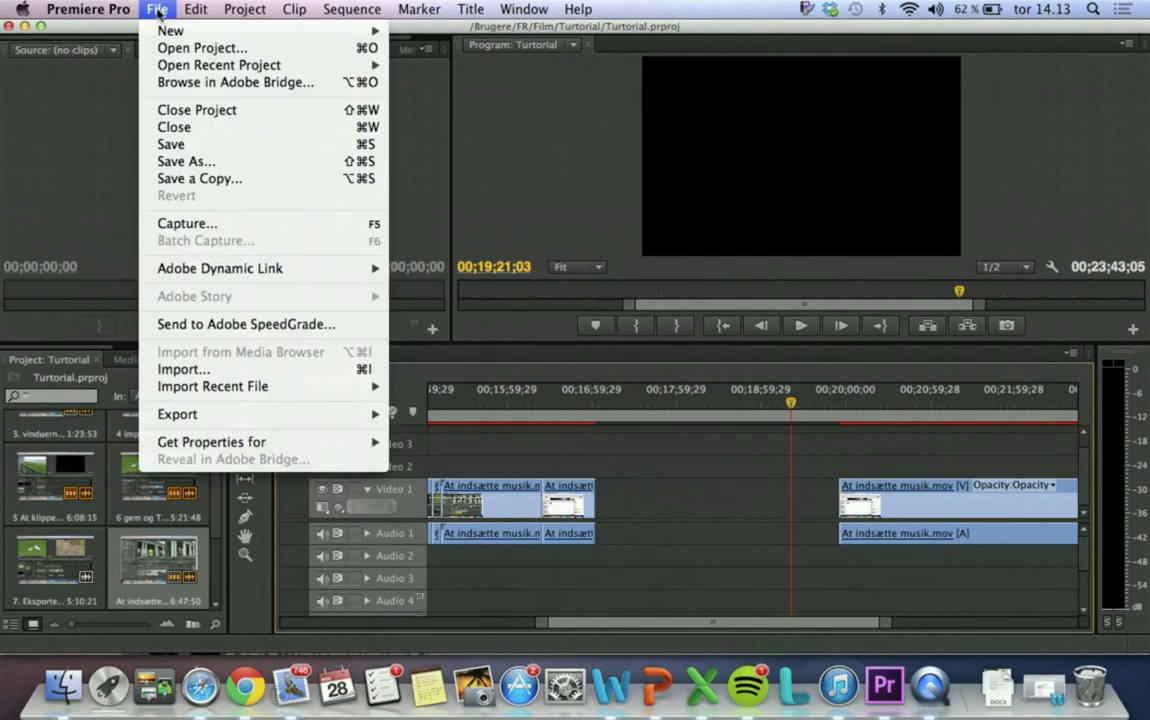
{"action": "left_click", "coordinate": [168, 369]}
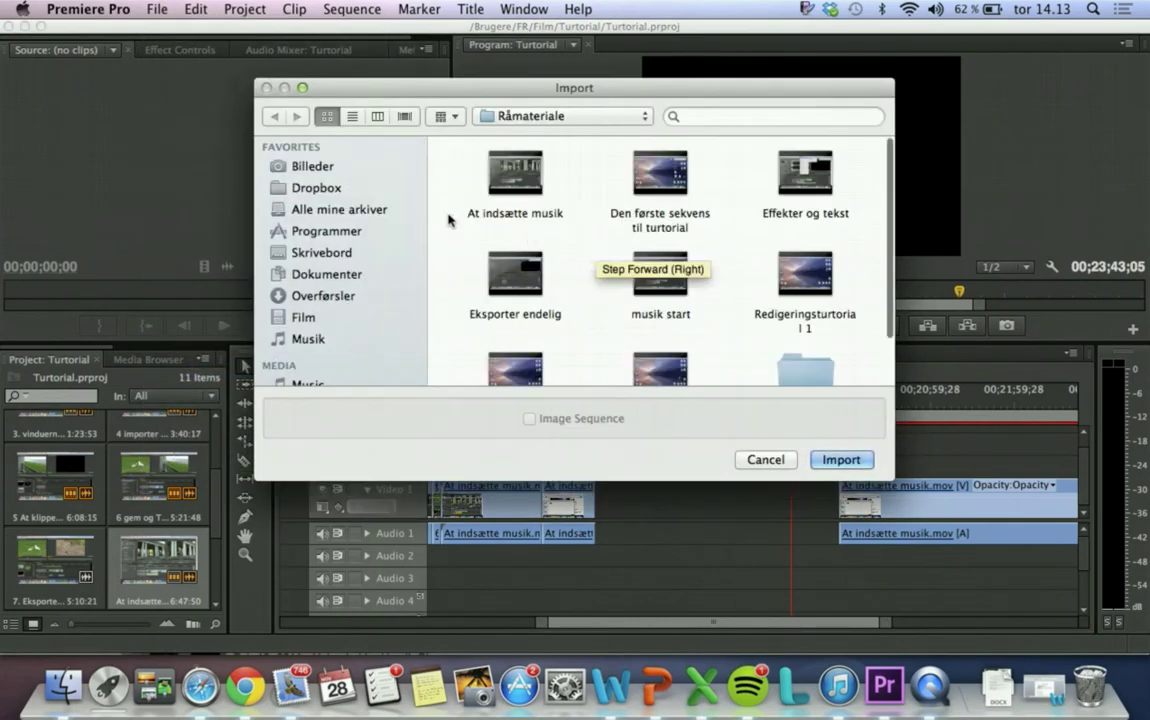
{"action": "left_click", "coordinate": [645, 117]}
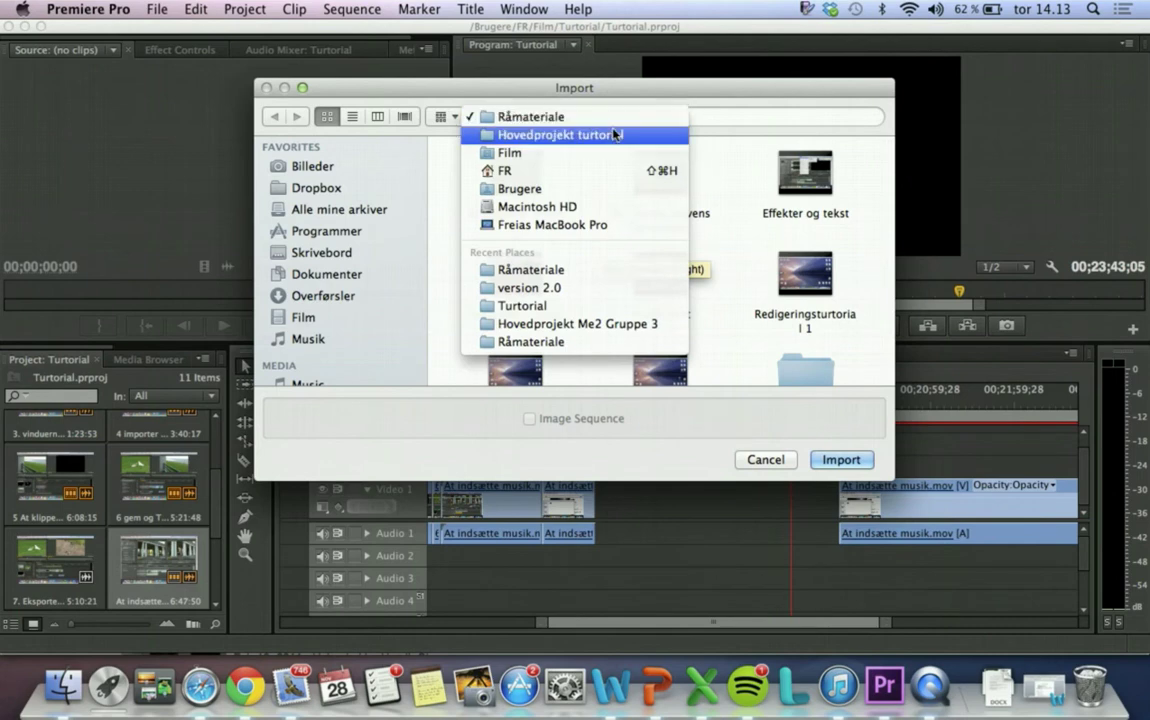
{"action": "left_click", "coordinate": [616, 134]}
{"action": "left_click", "coordinate": [641, 118]}
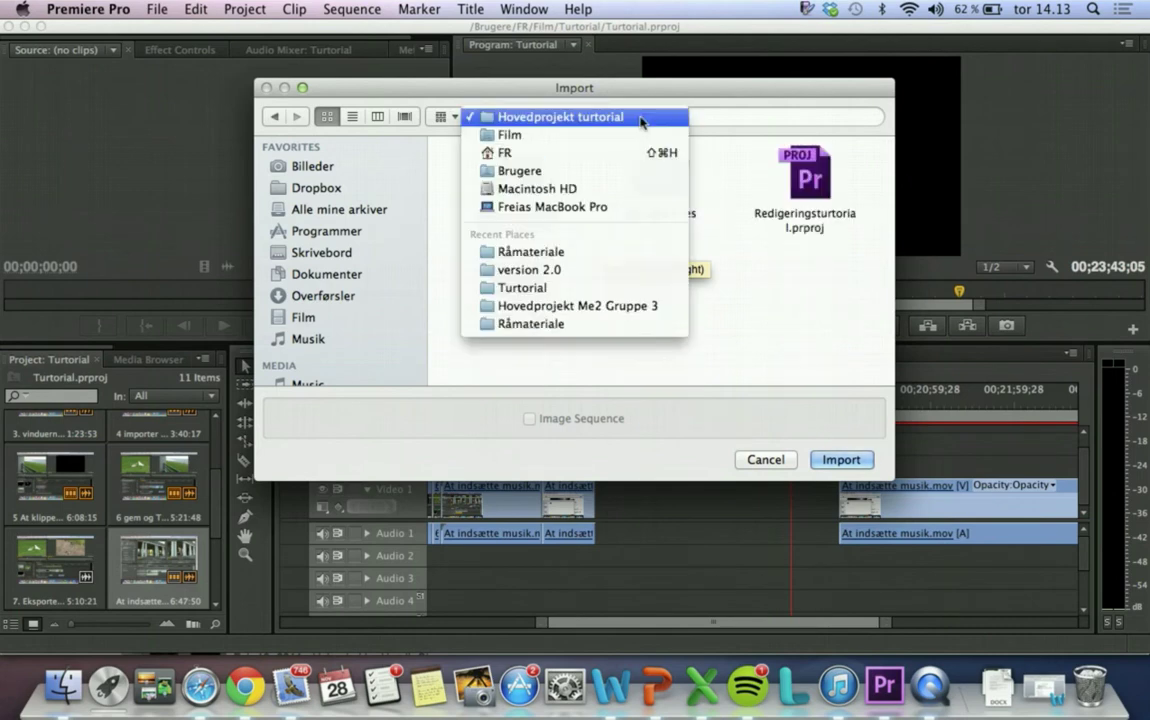
{"action": "left_click", "coordinate": [600, 134]}
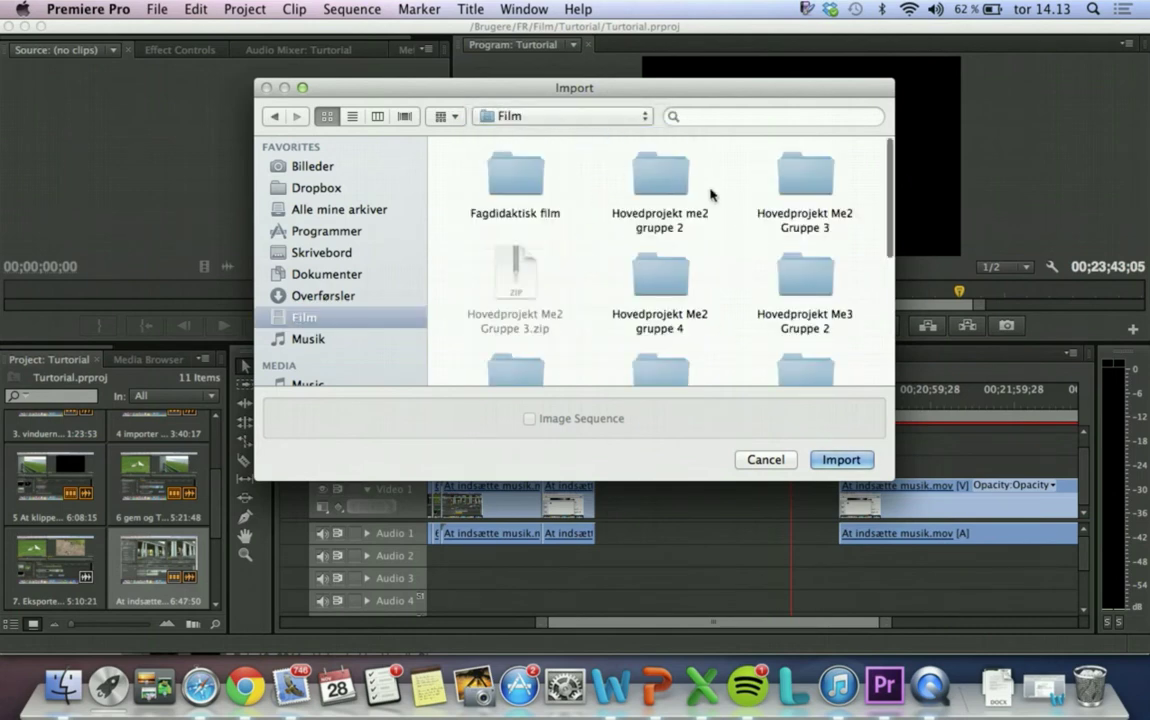
{"action": "scroll", "coordinate": [670, 283], "scroll_direction": "down", "scroll_amount": 2}
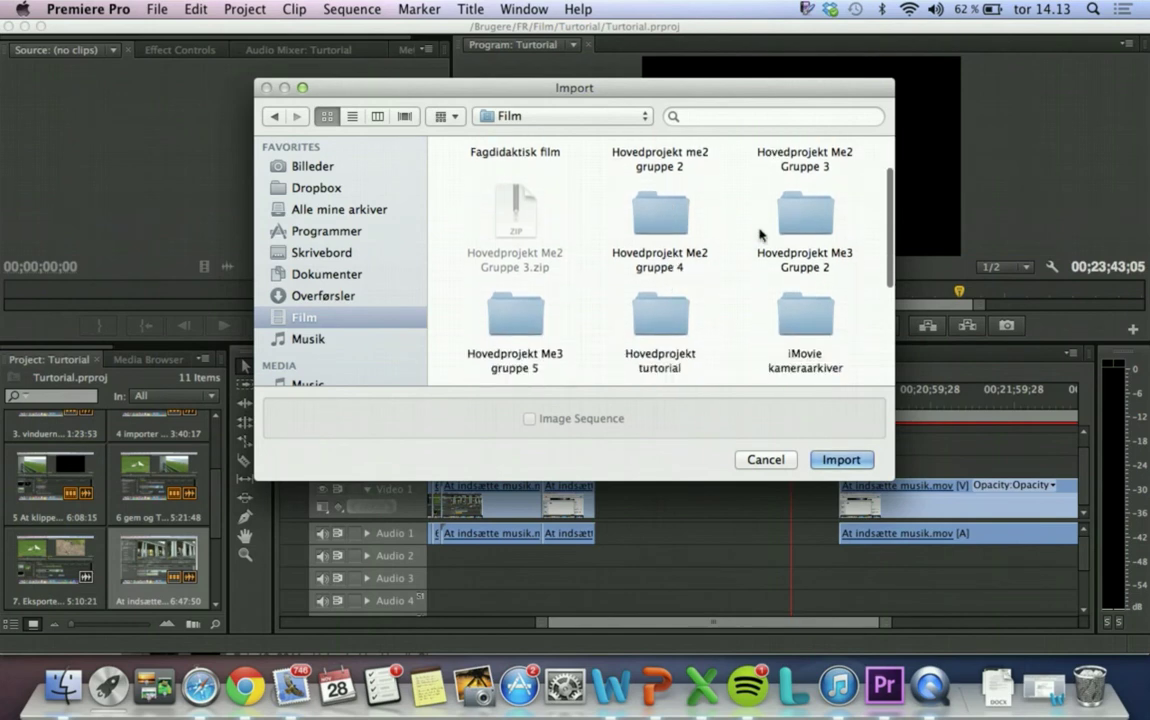
{"action": "double_click", "coordinate": [812, 226]}
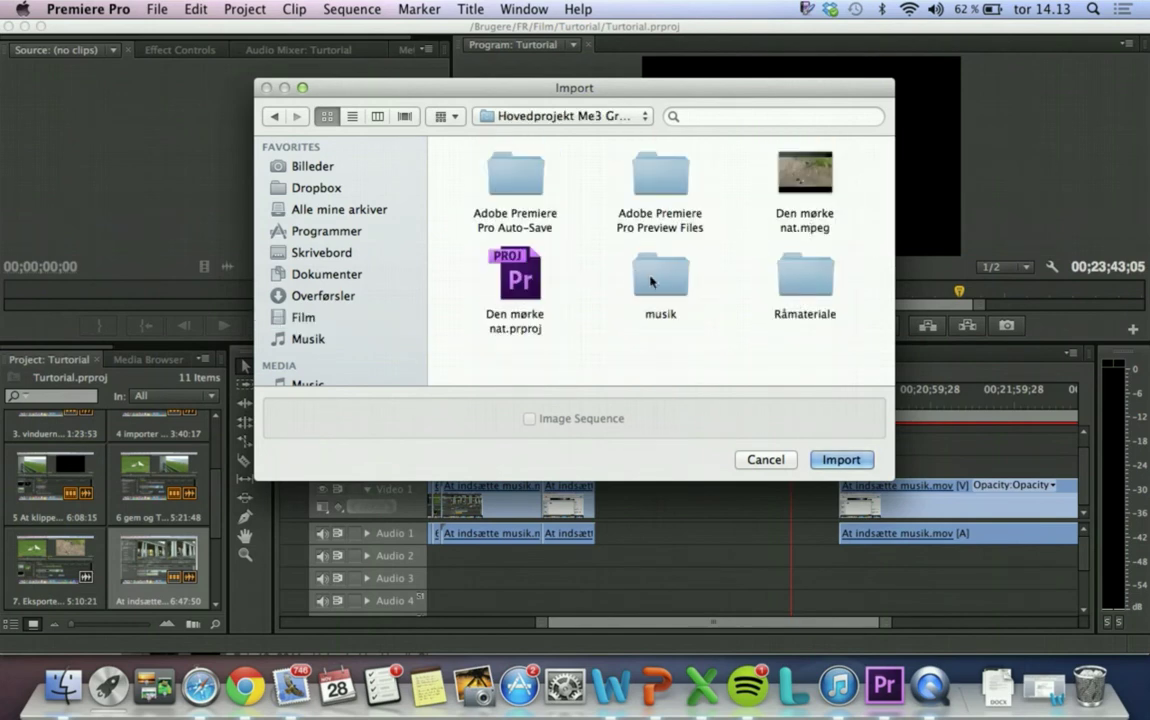
{"action": "double_click", "coordinate": [656, 282]}
{"action": "left_click", "coordinate": [492, 172]}
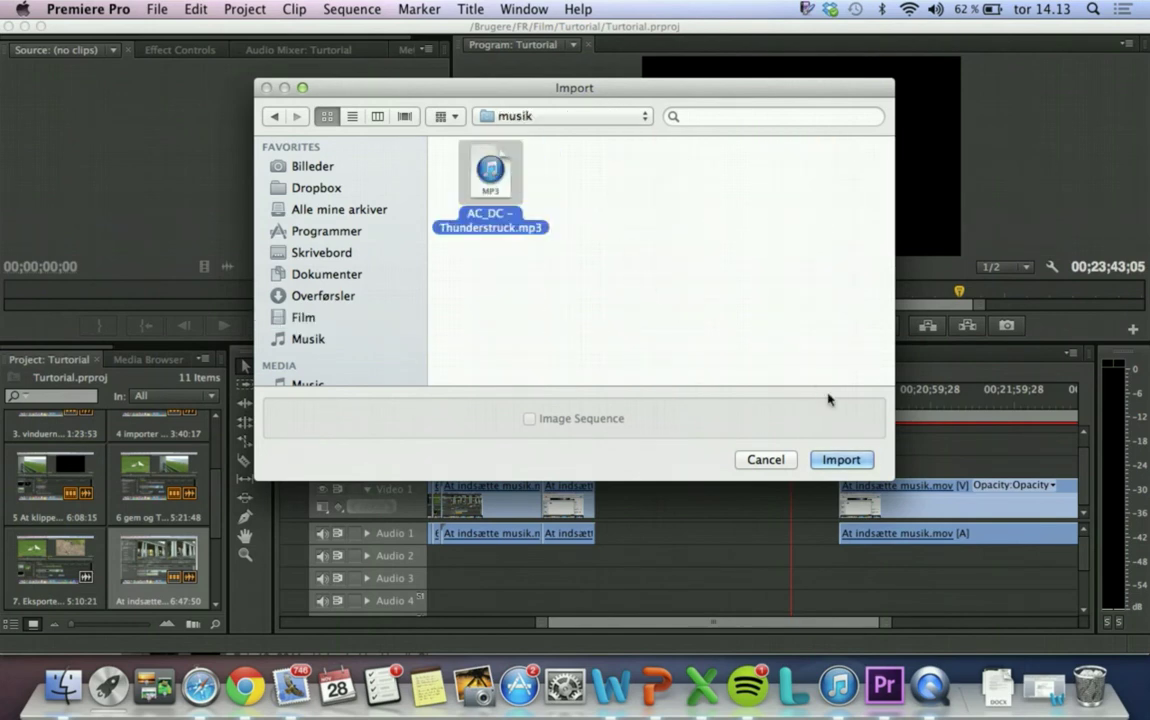
{"action": "left_click", "coordinate": [840, 460]}
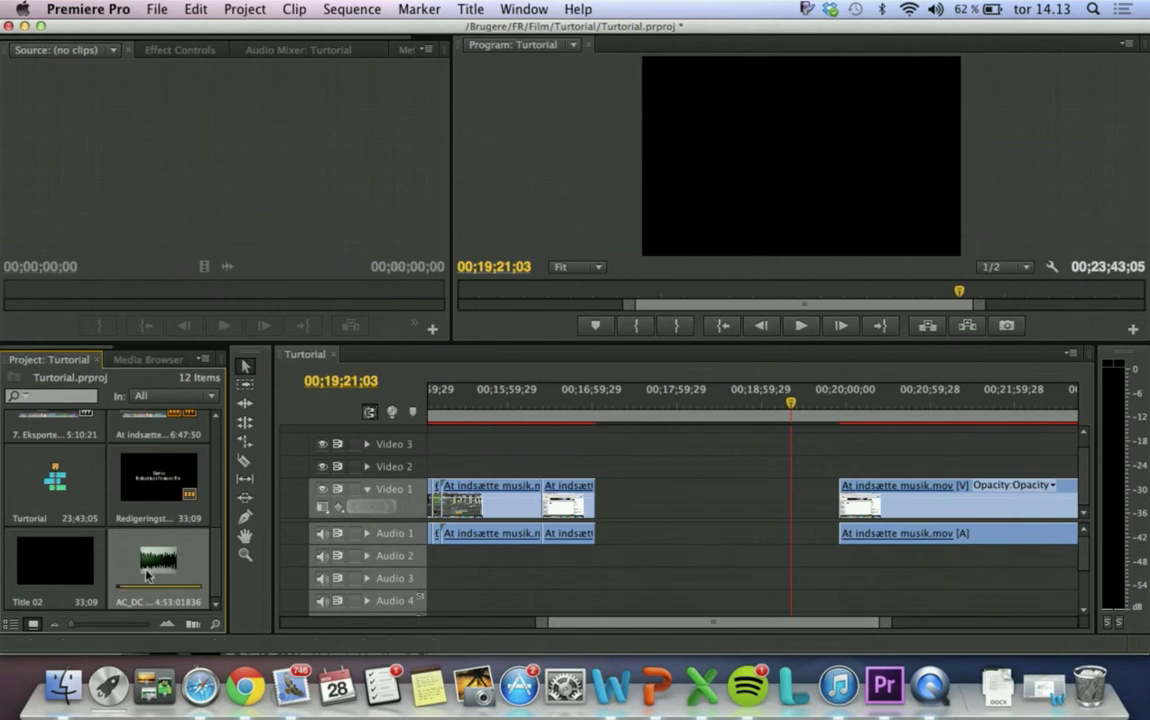
- Try the Thunderstruck MP3 on Audio 2, preview it, then delete it from the sequence
{"action": "left_click_drag", "start_coordinate": [146, 574], "coordinate": [443, 556]}
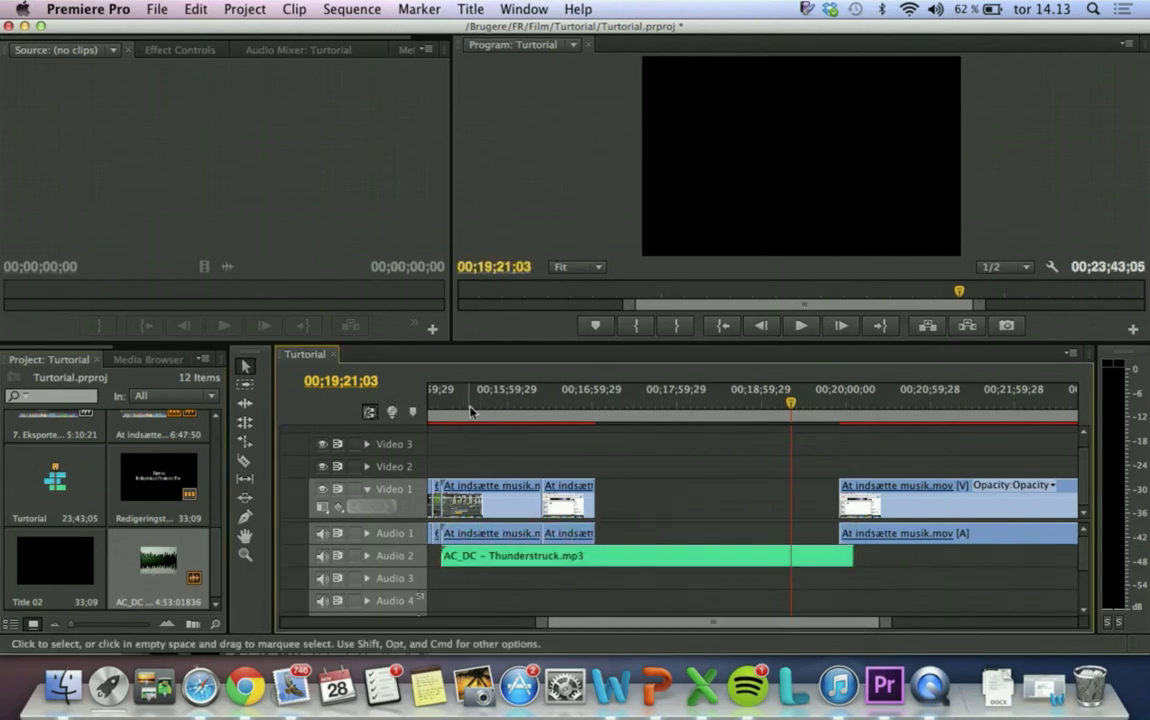
{"action": "left_click", "coordinate": [437, 401]}
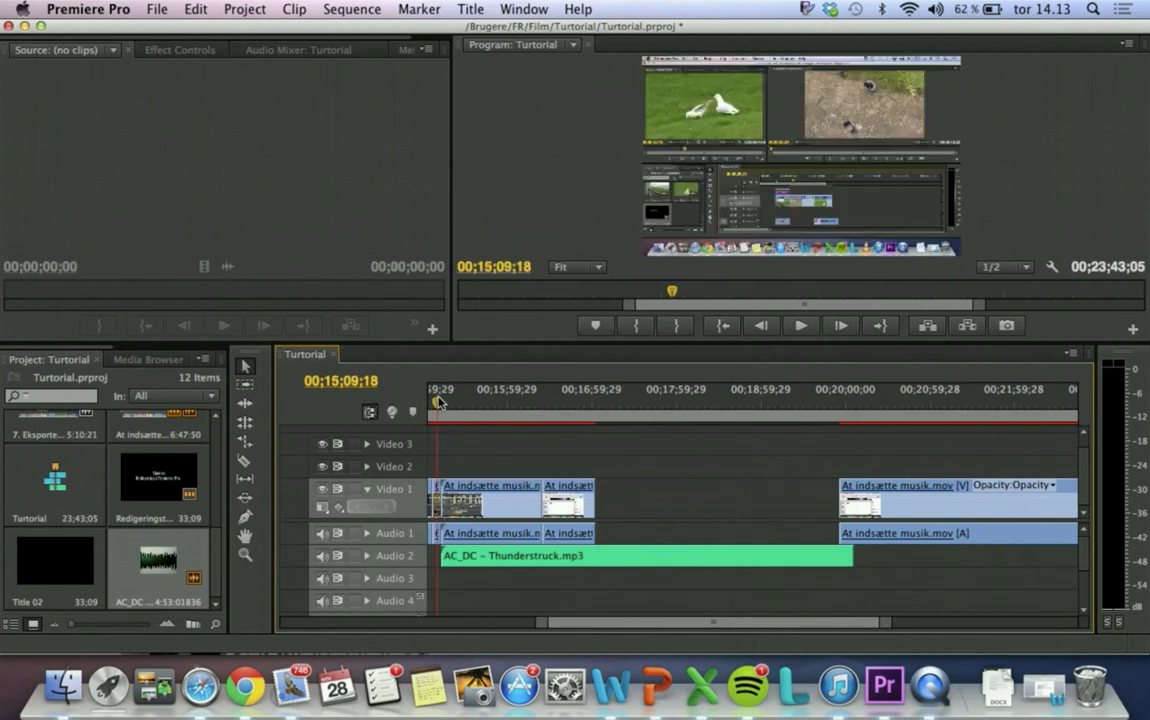
{"action": "key", "text": "space"}
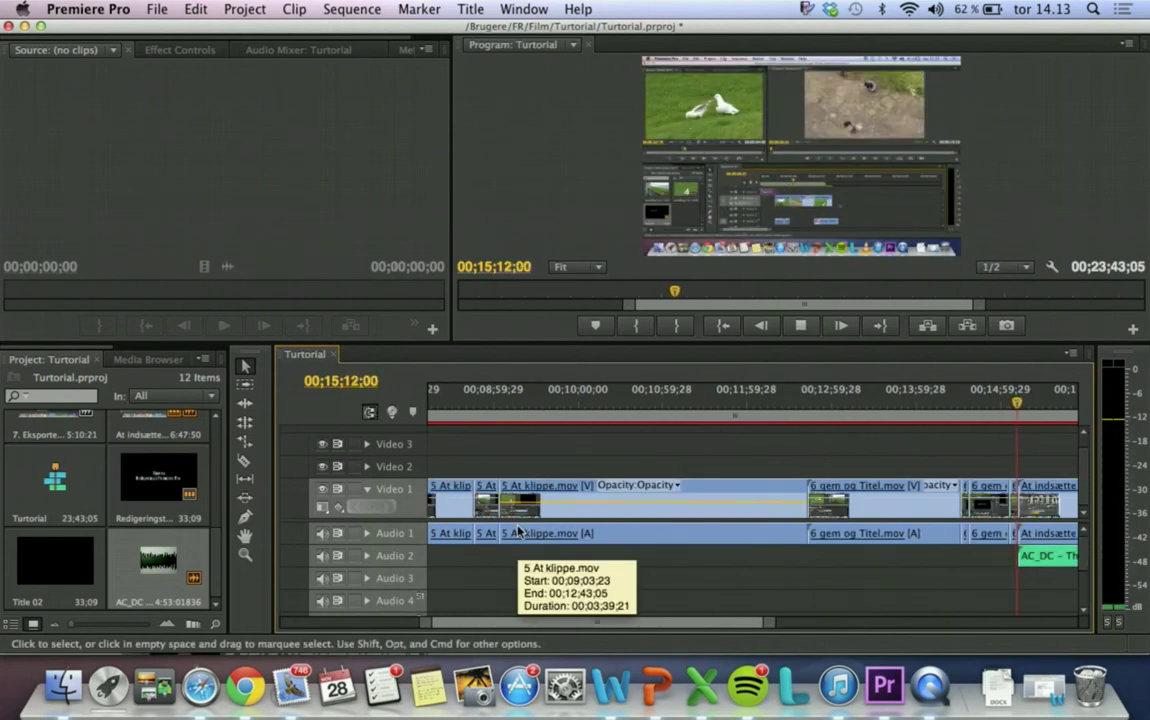
{"action": "key", "text": "space"}
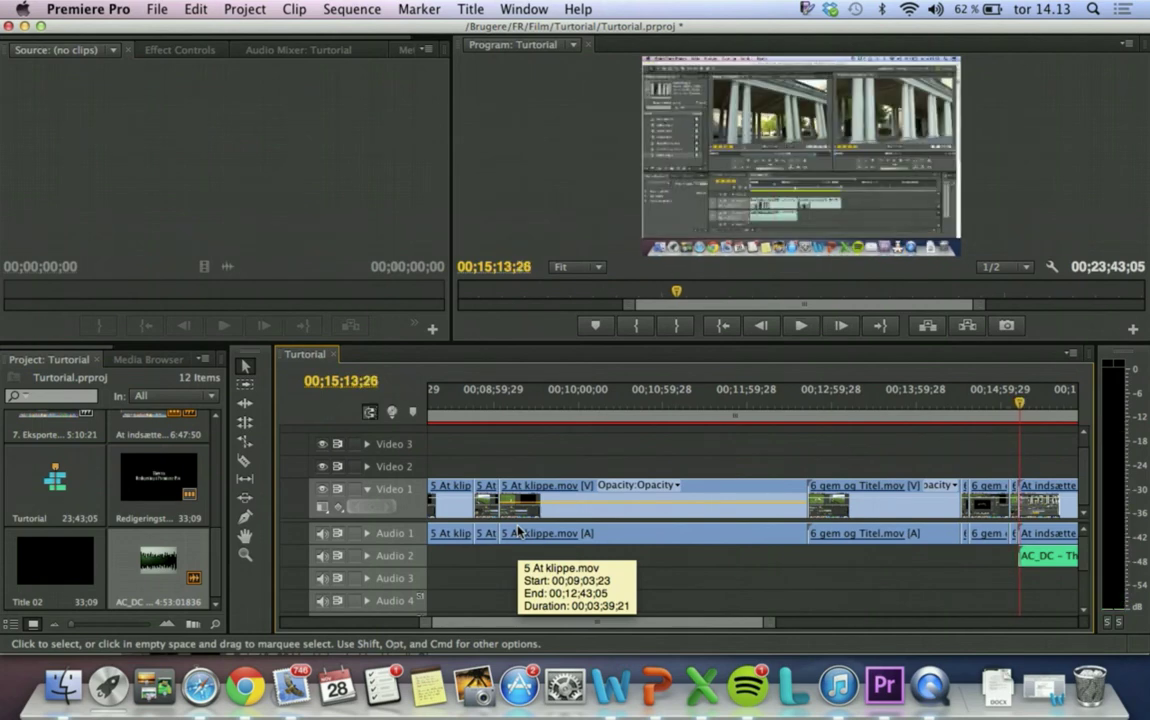
{"action": "left_click", "coordinate": [1043, 556]}
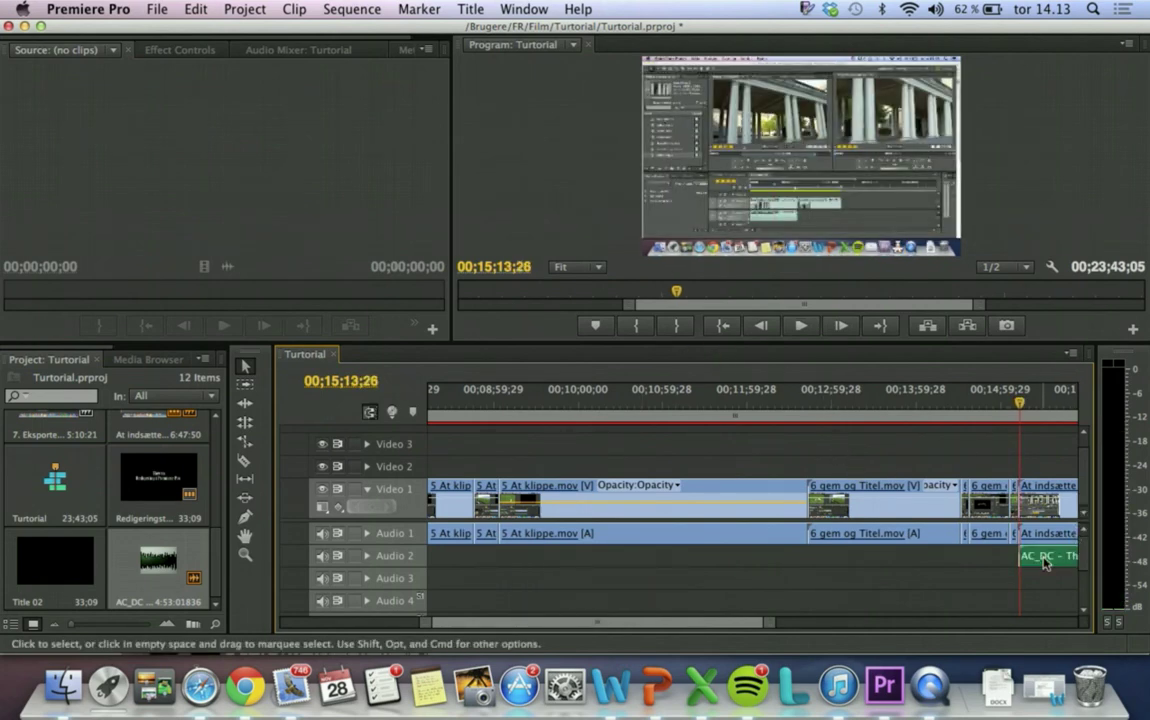
{"action": "key", "text": "Delete"}
- Load Thunderstruck in the Source monitor and mark its first 00:00:04:10 with In and Out points
{"action": "double_click", "coordinate": [142, 585]}
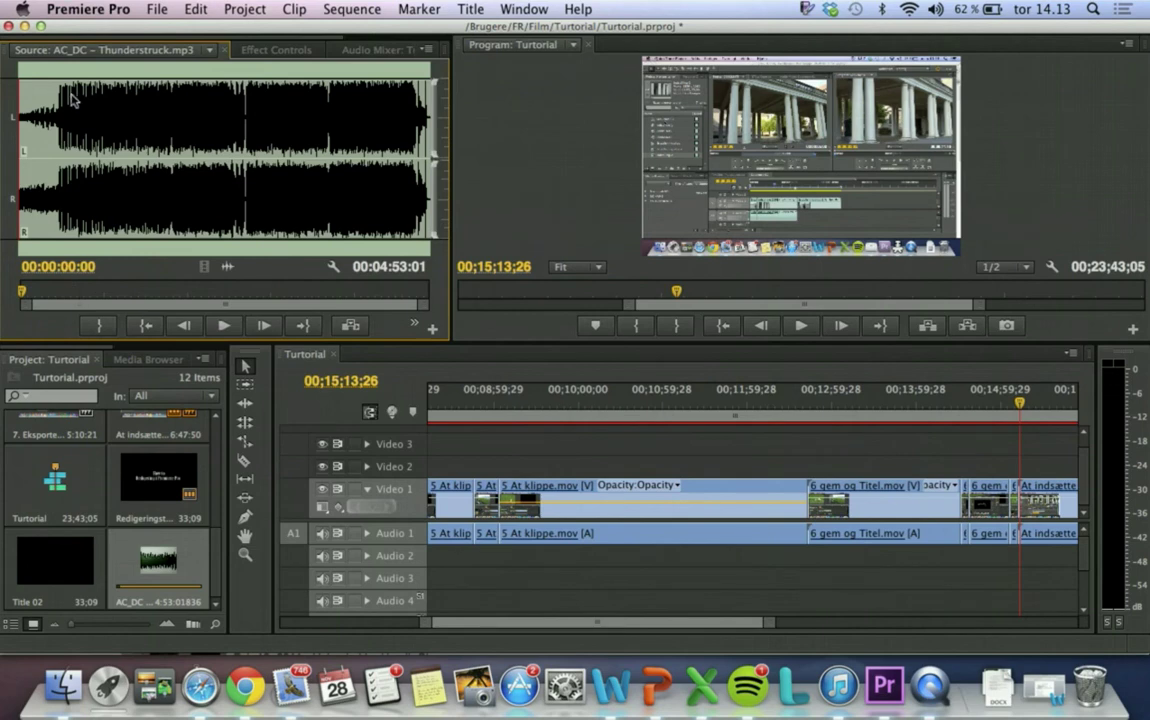
{"action": "left_click", "coordinate": [425, 12]}
{"action": "left_click", "coordinate": [450, 32]}
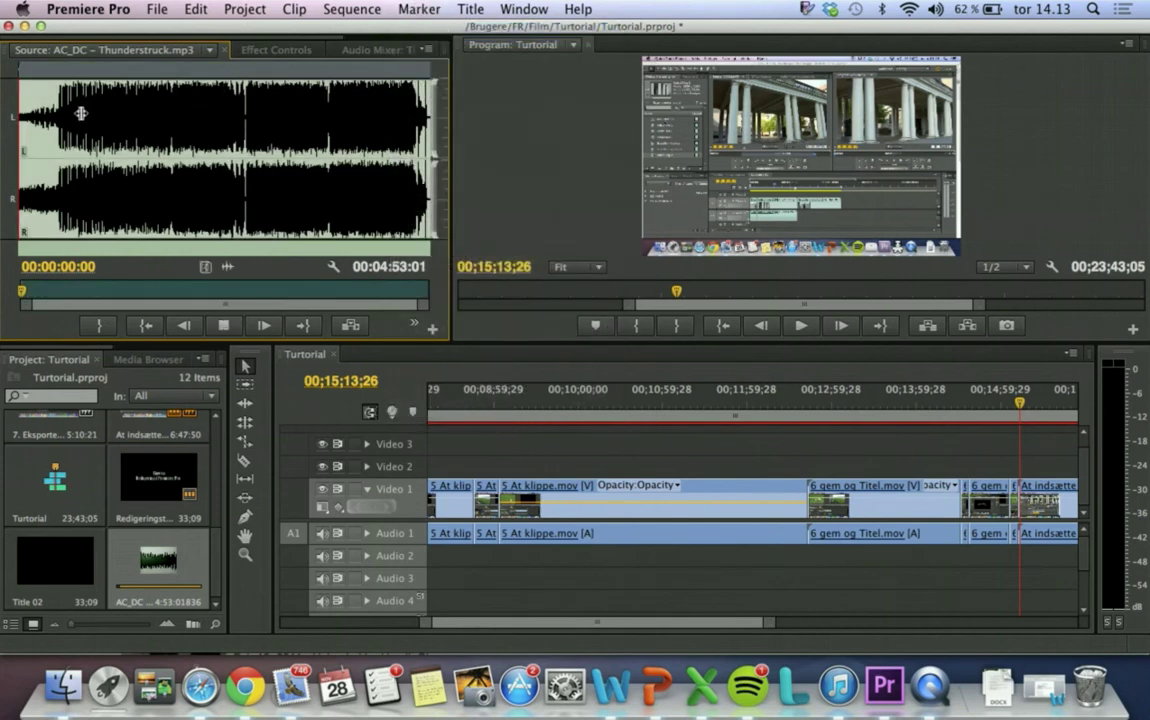
{"action": "key", "text": "space"}
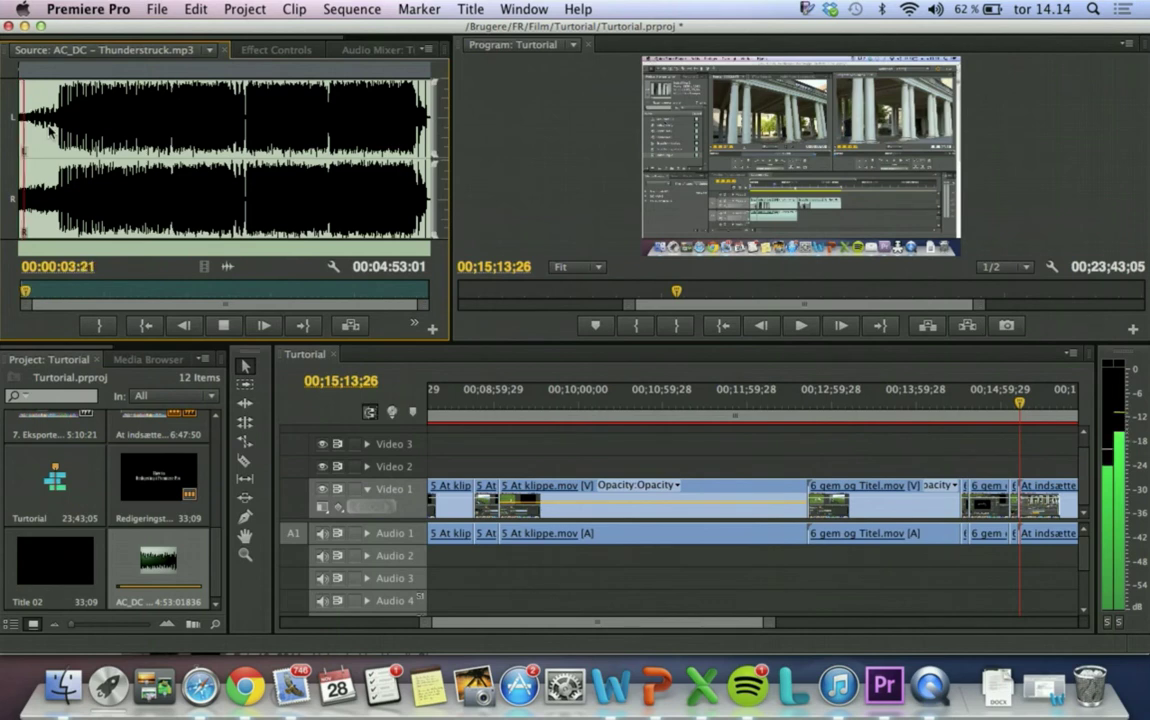
{"action": "key", "text": "space"}
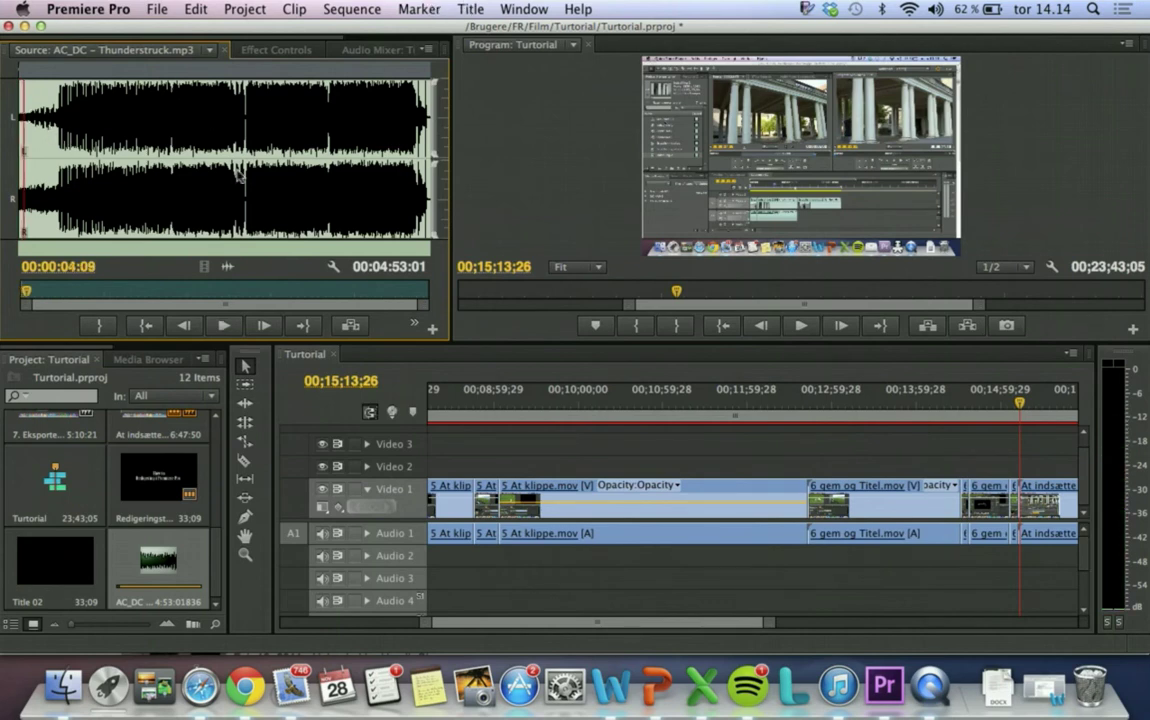
{"action": "left_click", "coordinate": [104, 325]}
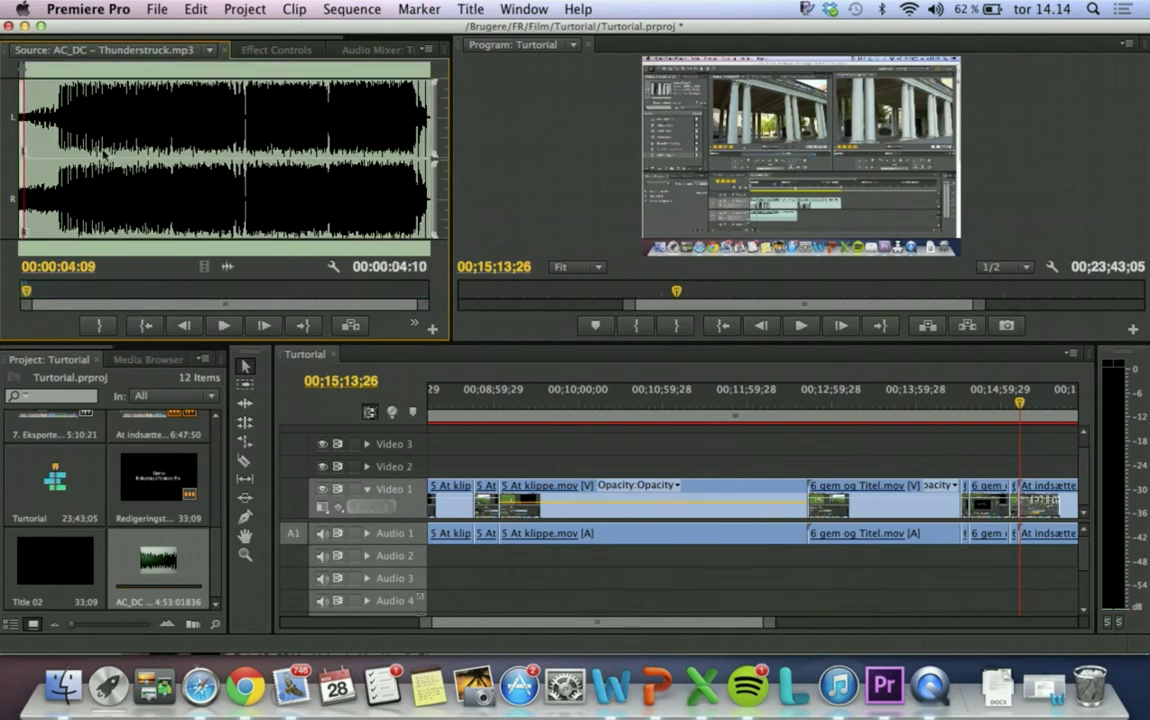
- Make a subclip named 'AC_DC - anslag' from the marked range, try it on Audio 2, then undo
{"action": "right_click", "coordinate": [100, 112]}
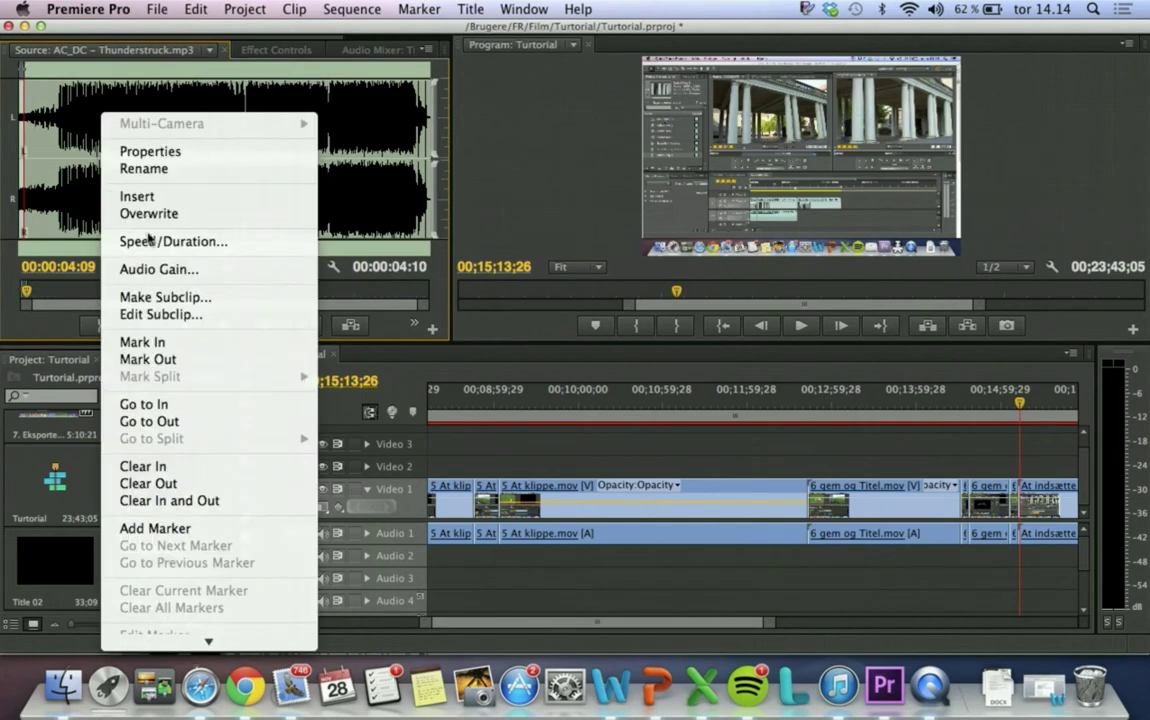
{"action": "left_click", "coordinate": [230, 299]}
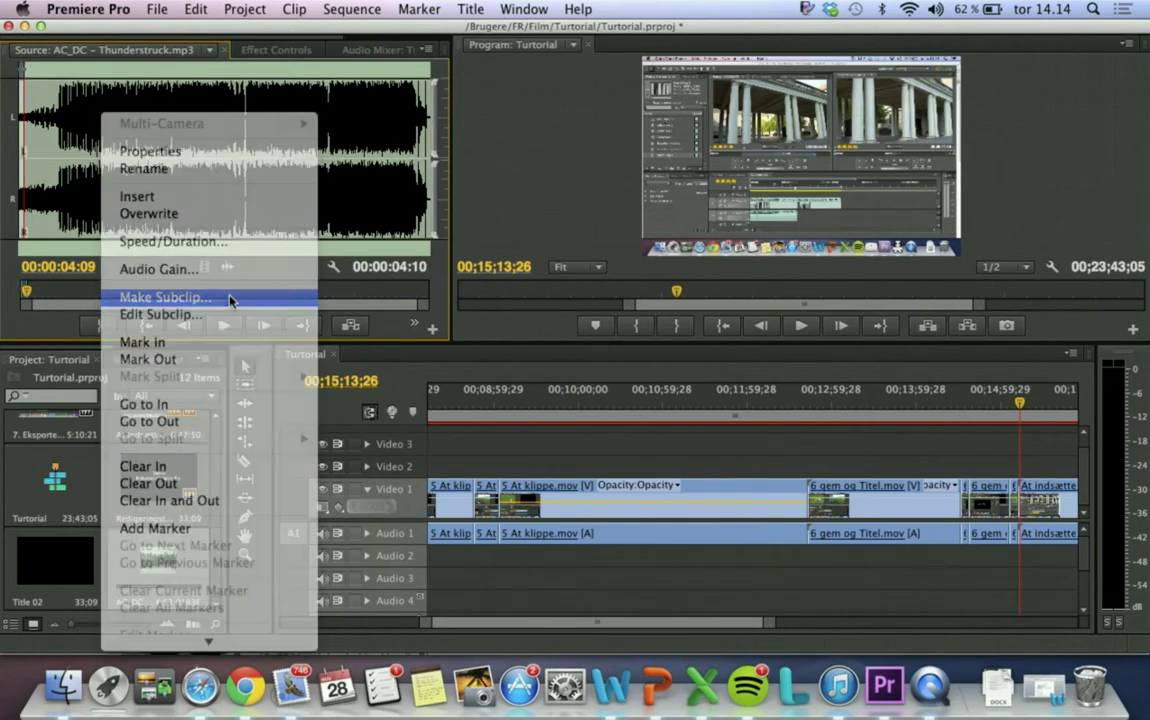
{"action": "key", "text": "Right"}
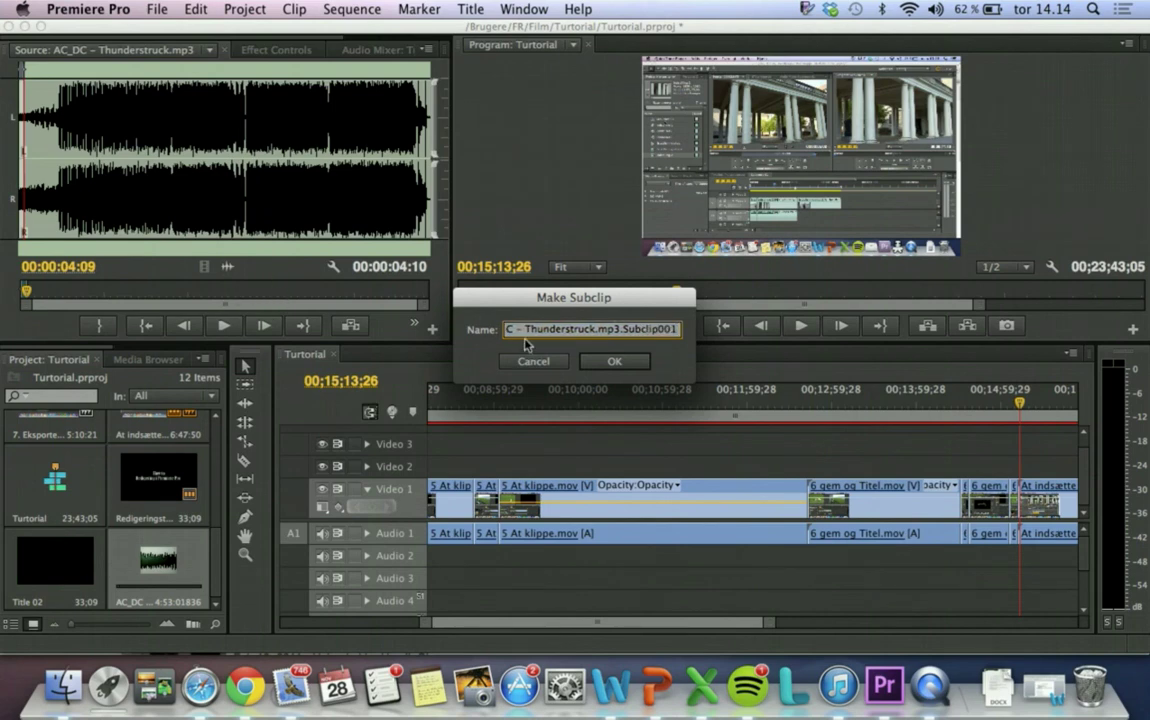
{"action": "left_click_drag", "start_coordinate": [524, 330], "coordinate": [787, 309]}
{"action": "key", "text": "BackSpace"}
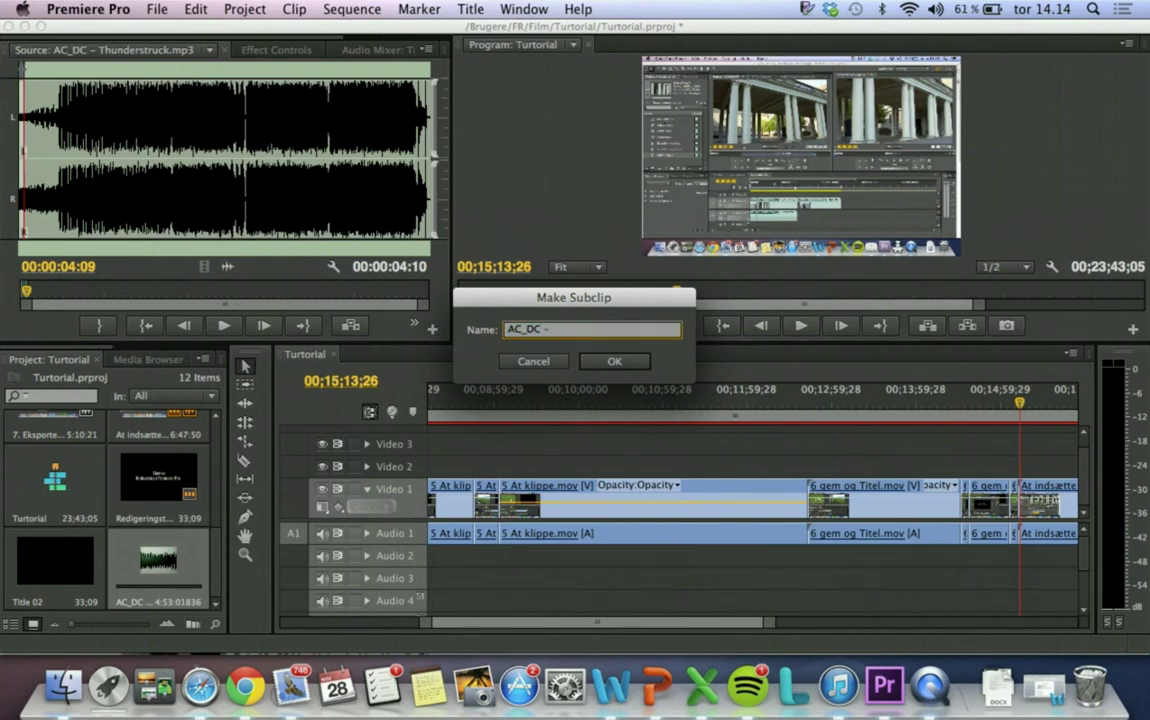
{"action": "type", "text": "anslag"}
{"action": "left_click", "coordinate": [585, 361]}
{"action": "left_click_drag", "start_coordinate": [58, 562], "coordinate": [543, 563]}
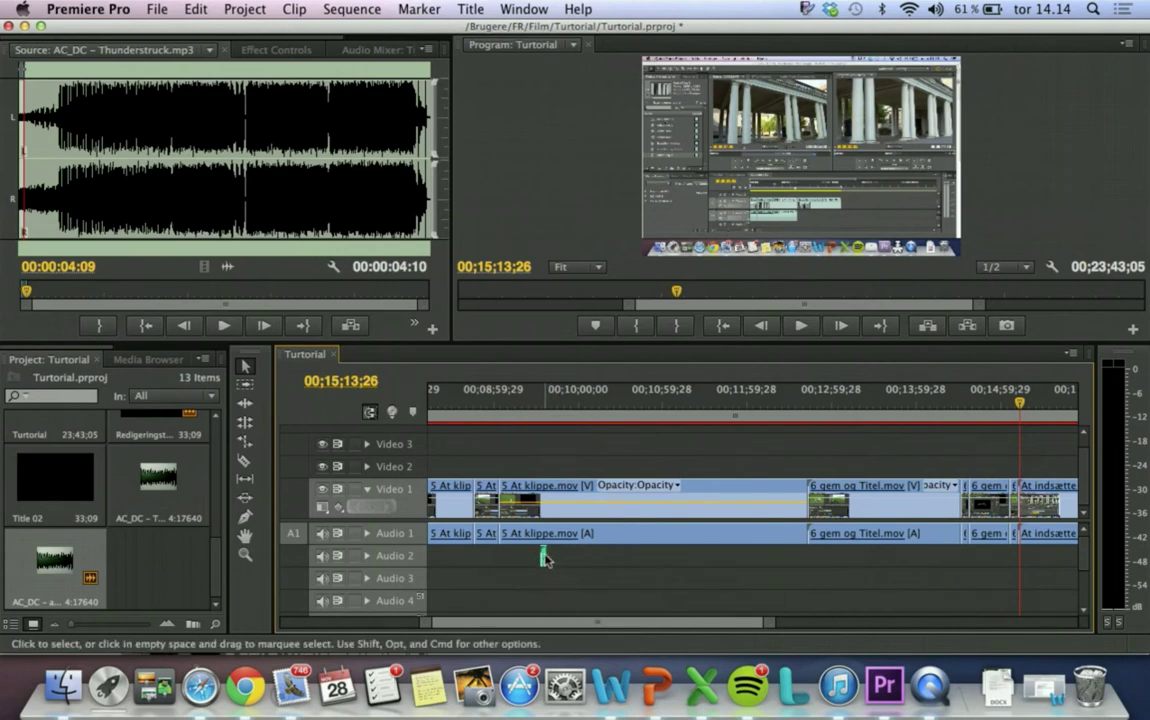
{"action": "key", "text": "super+z"}
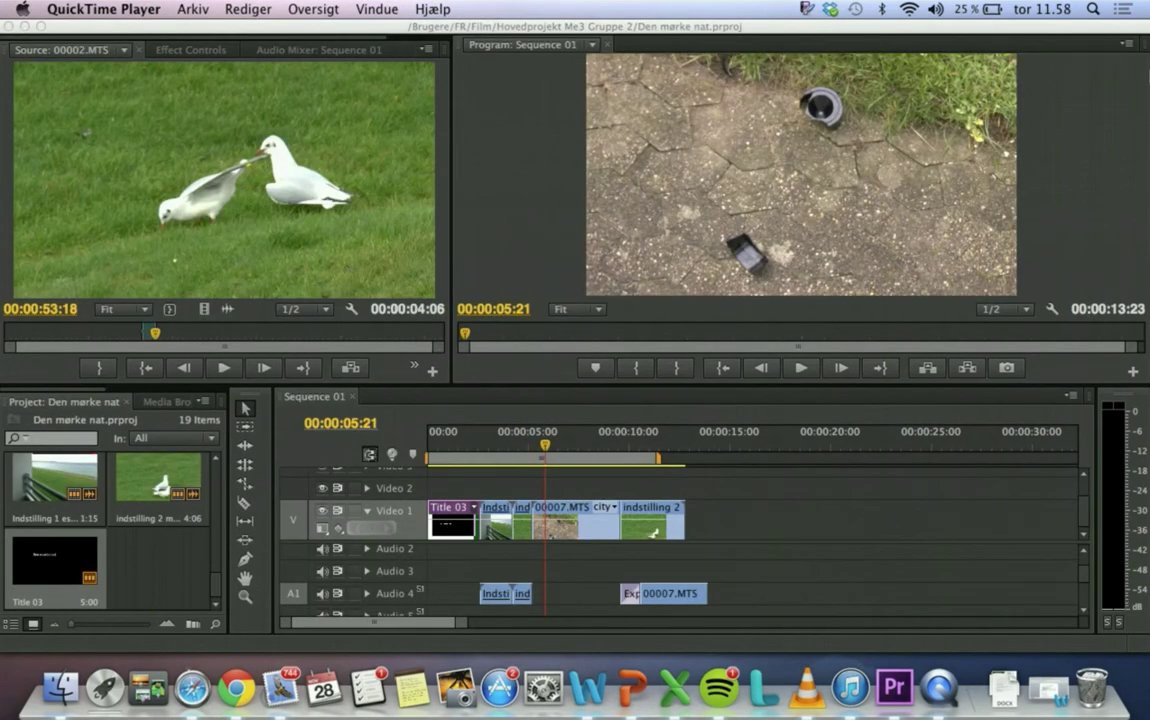
- Bring Premiere back to the front and save the Den mørke nat project with Cmd+S
{"action": "left_click", "coordinate": [484, 165]}
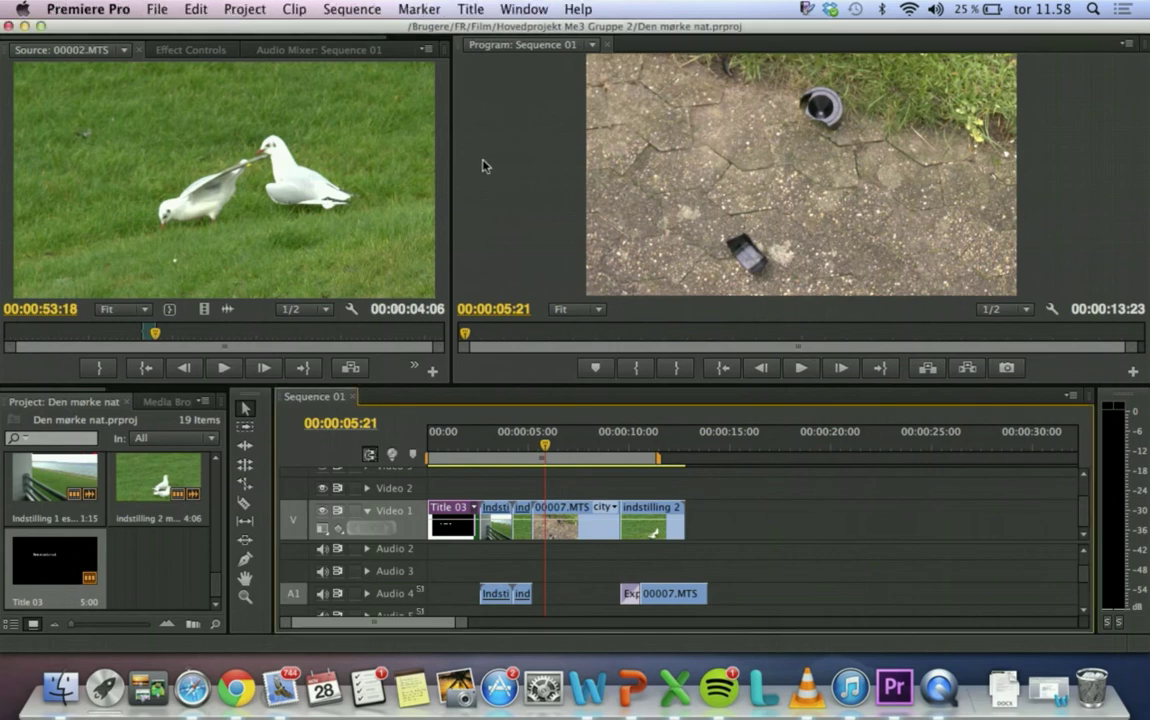
{"action": "key", "text": "super+s"}
- Render the entire work area, then extend its end to about 12:20 with the playhead at 00:00:12:09
{"action": "left_click", "coordinate": [372, 12]}
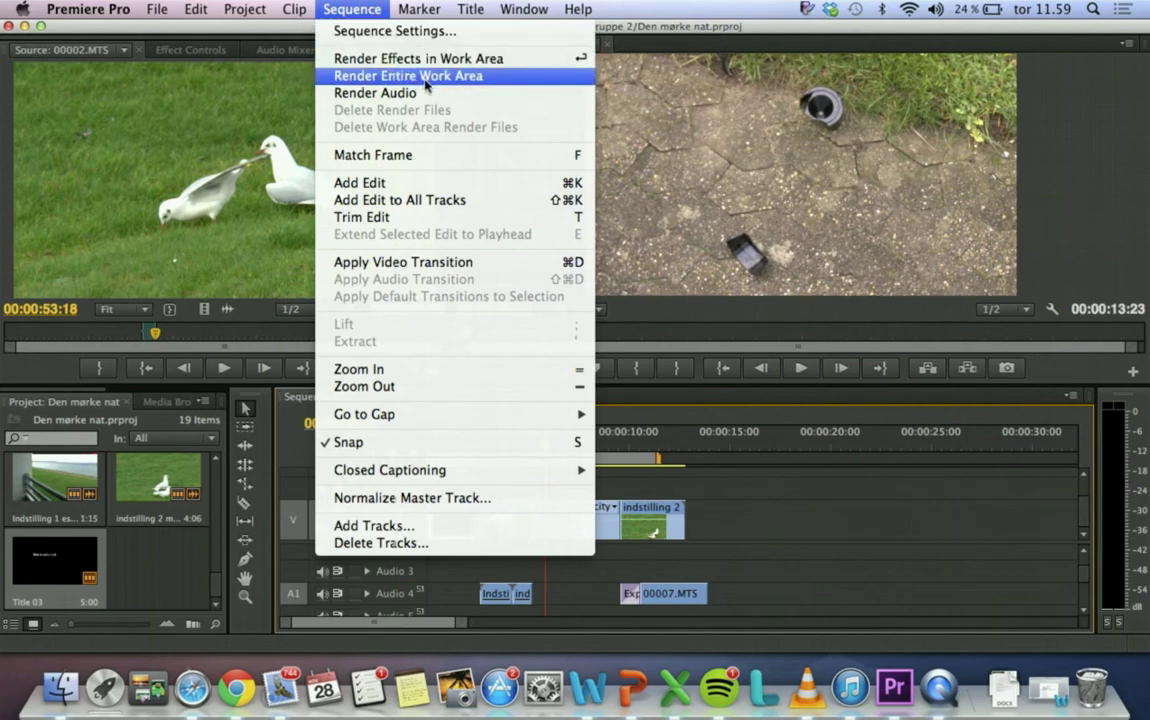
{"action": "left_click", "coordinate": [425, 87]}
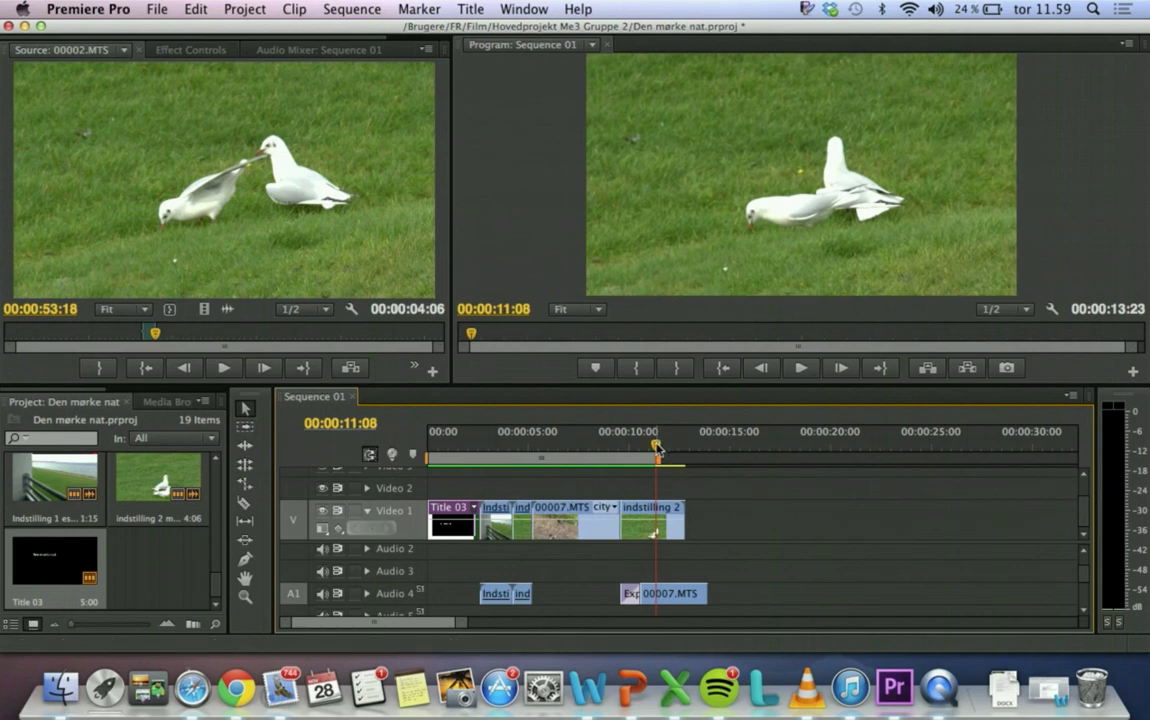
{"action": "left_click_drag", "start_coordinate": [658, 447], "coordinate": [687, 463]}
{"action": "left_click", "coordinate": [676, 435]}
- Render the extended work area, stop playback, and stretch the work area to the sequence end
{"action": "left_click", "coordinate": [325, 9]}
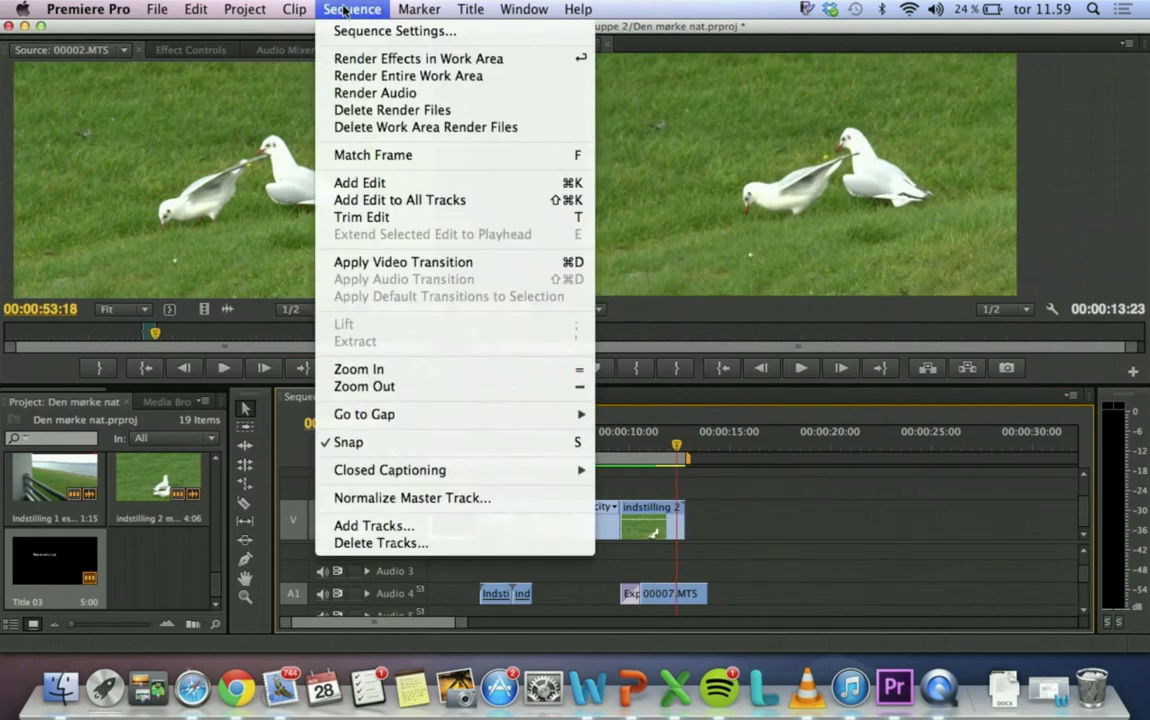
{"action": "left_click", "coordinate": [392, 76]}
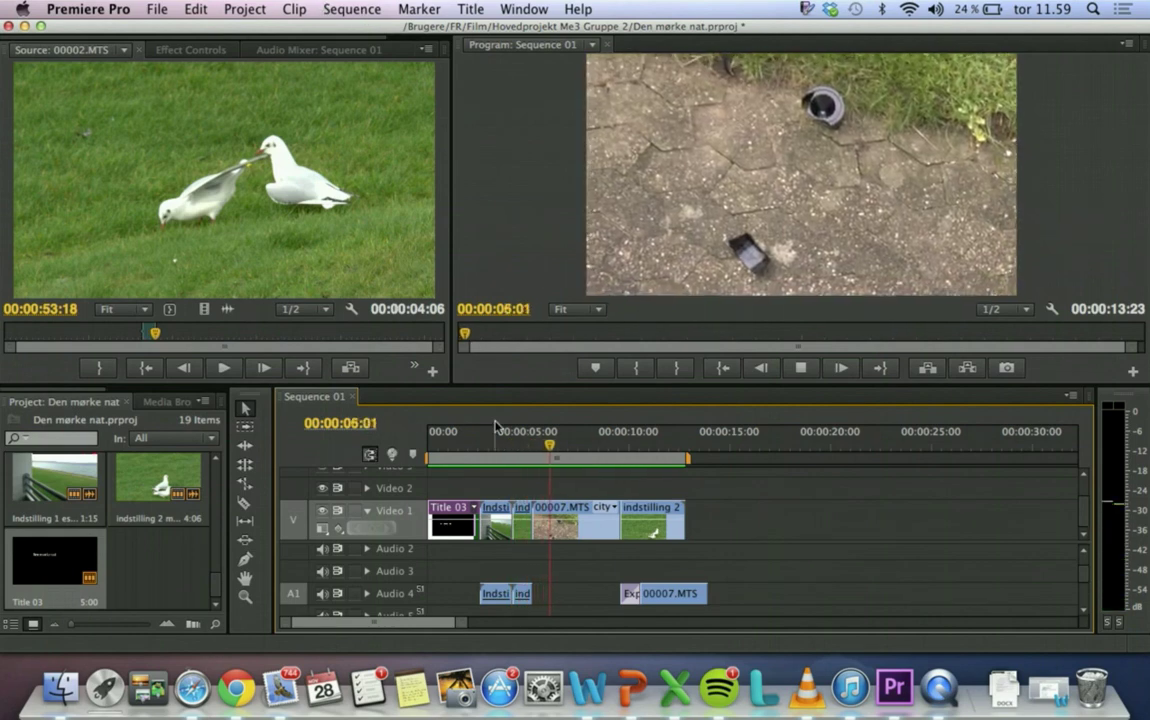
{"action": "key", "text": "space"}
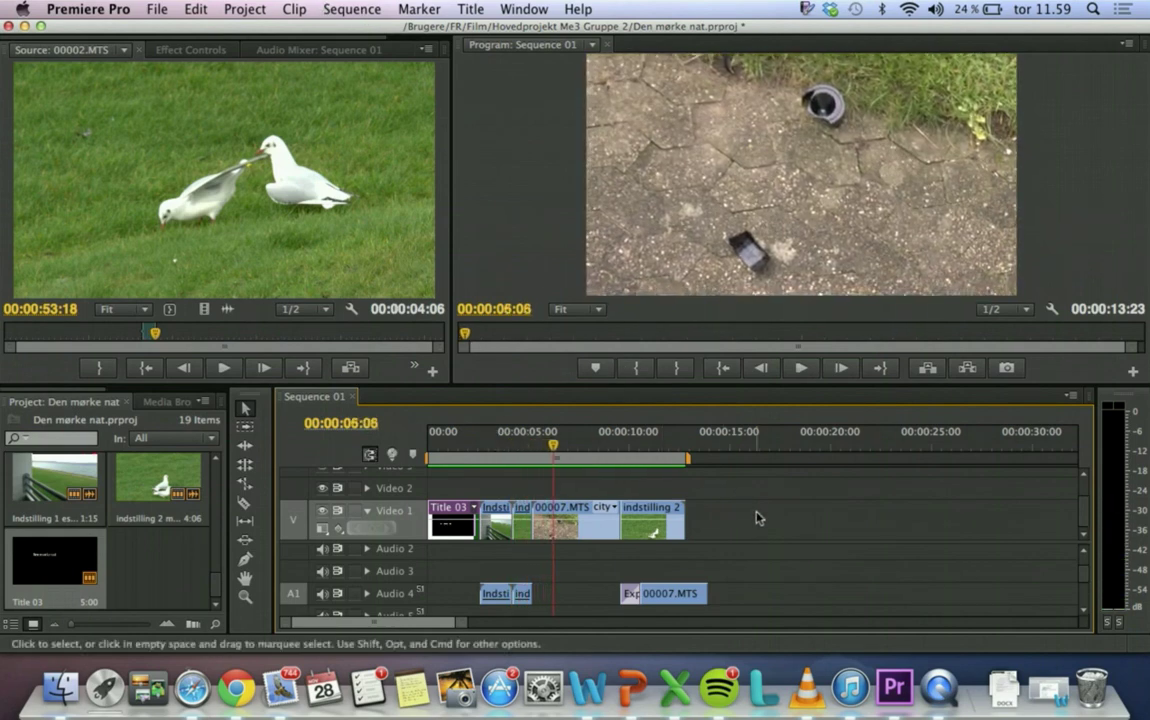
{"action": "left_click_drag", "start_coordinate": [687, 459], "coordinate": [710, 459]}
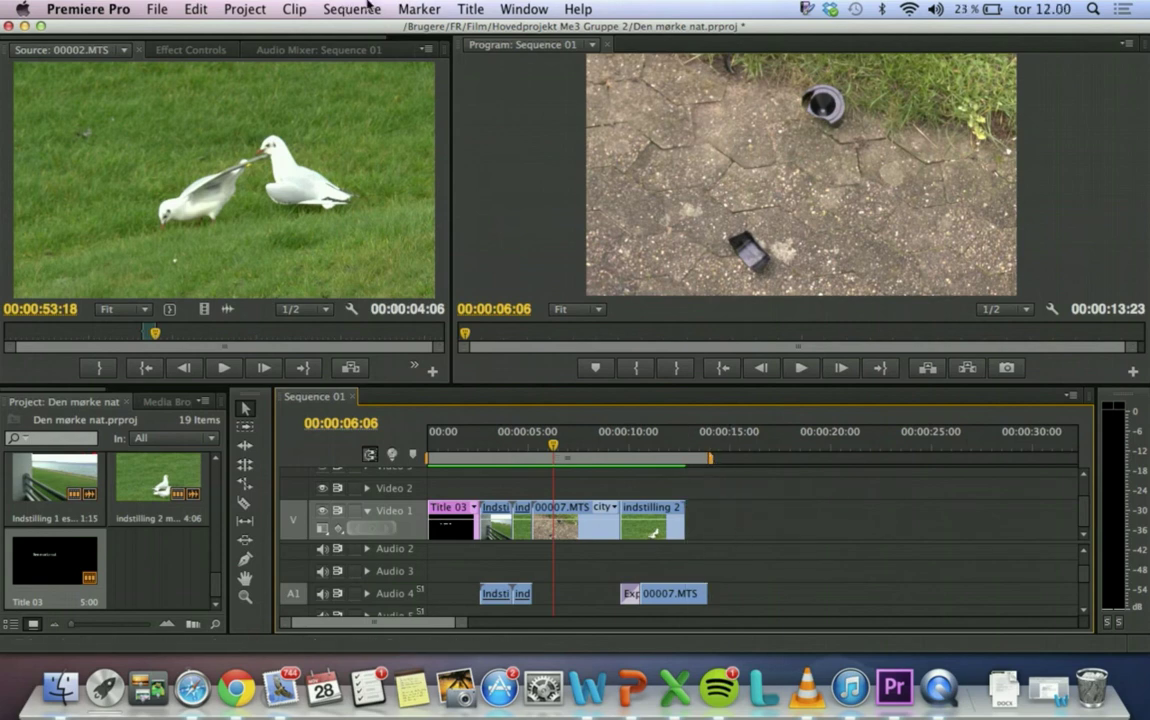
- Open Export Settings for Sequence 01 and match sequence settings for MPEG Preview output, 1920x1080, 25 fps
{"action": "left_click", "coordinate": [163, 11]}
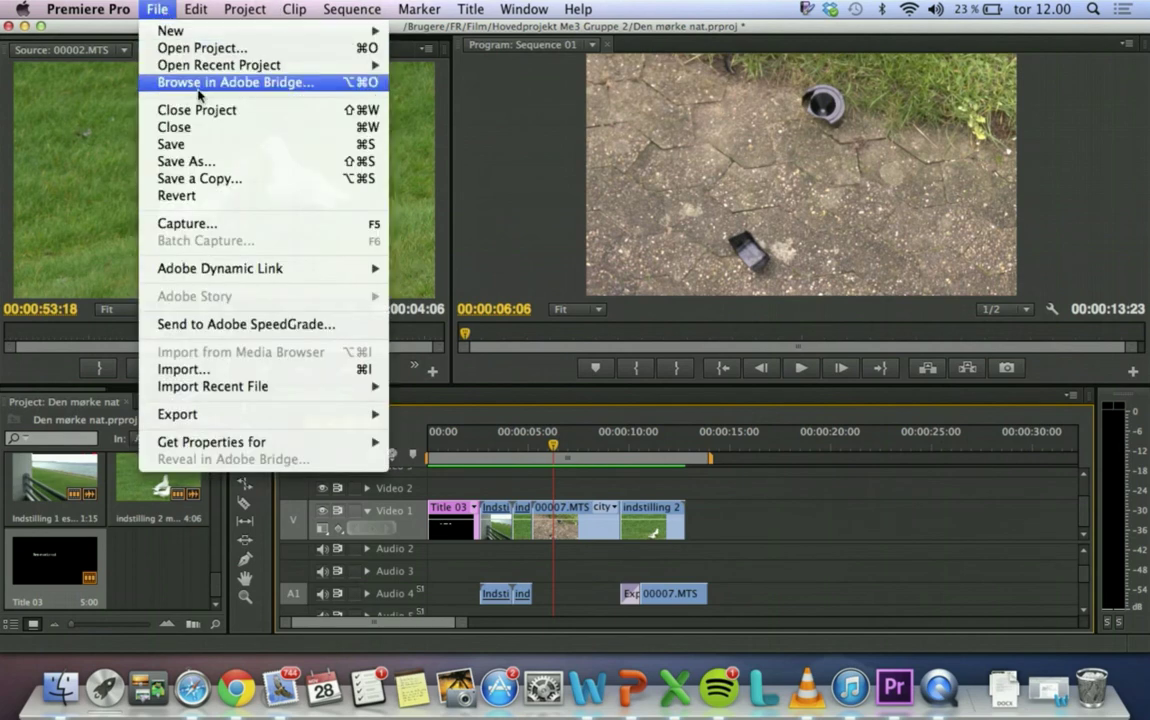
{"action": "mouse_move", "coordinate": [226, 416]}
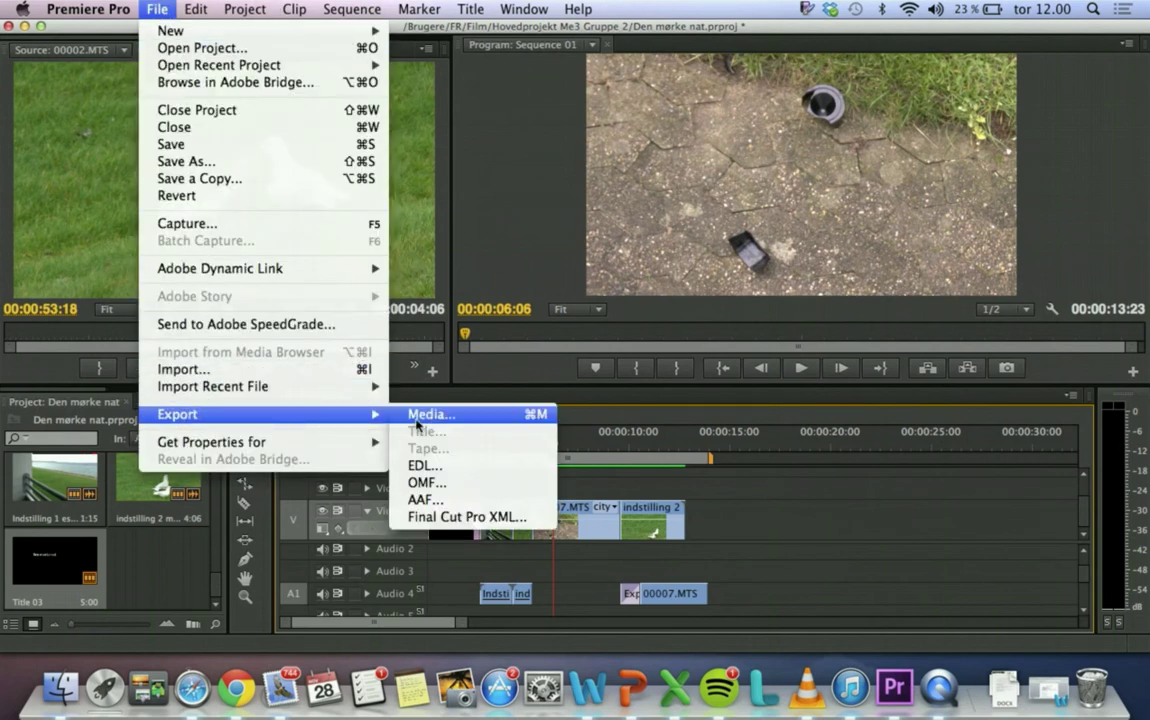
{"action": "left_click", "coordinate": [426, 416]}
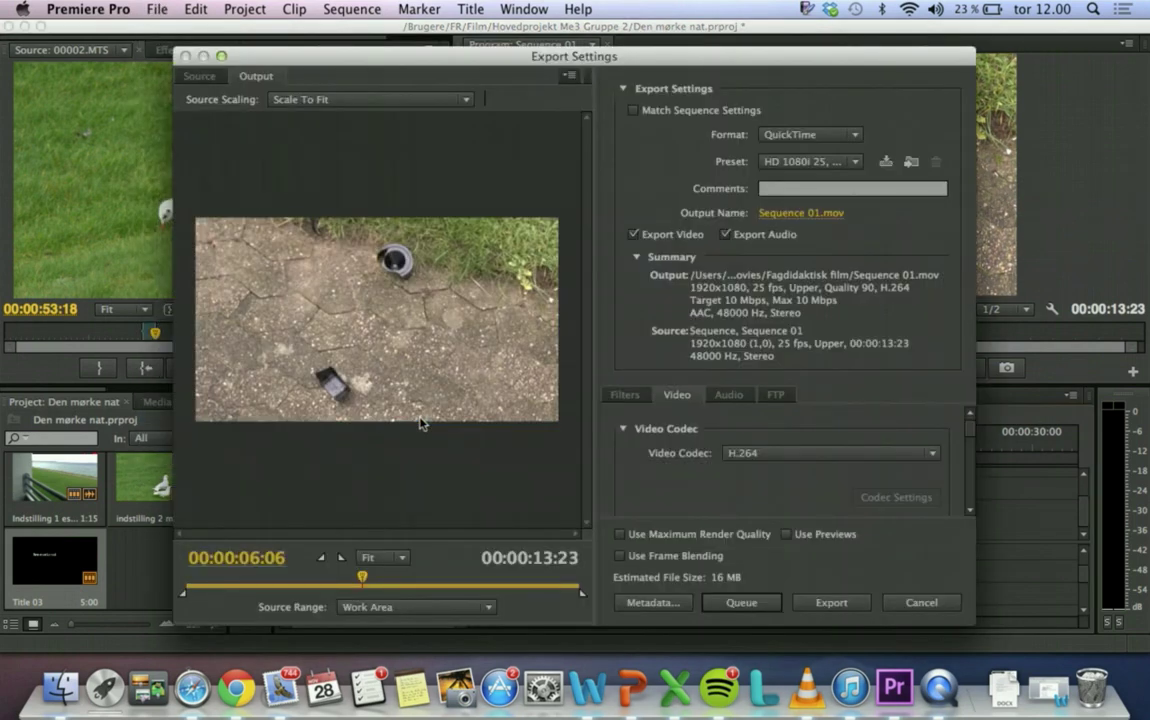
{"action": "left_click", "coordinate": [633, 111]}
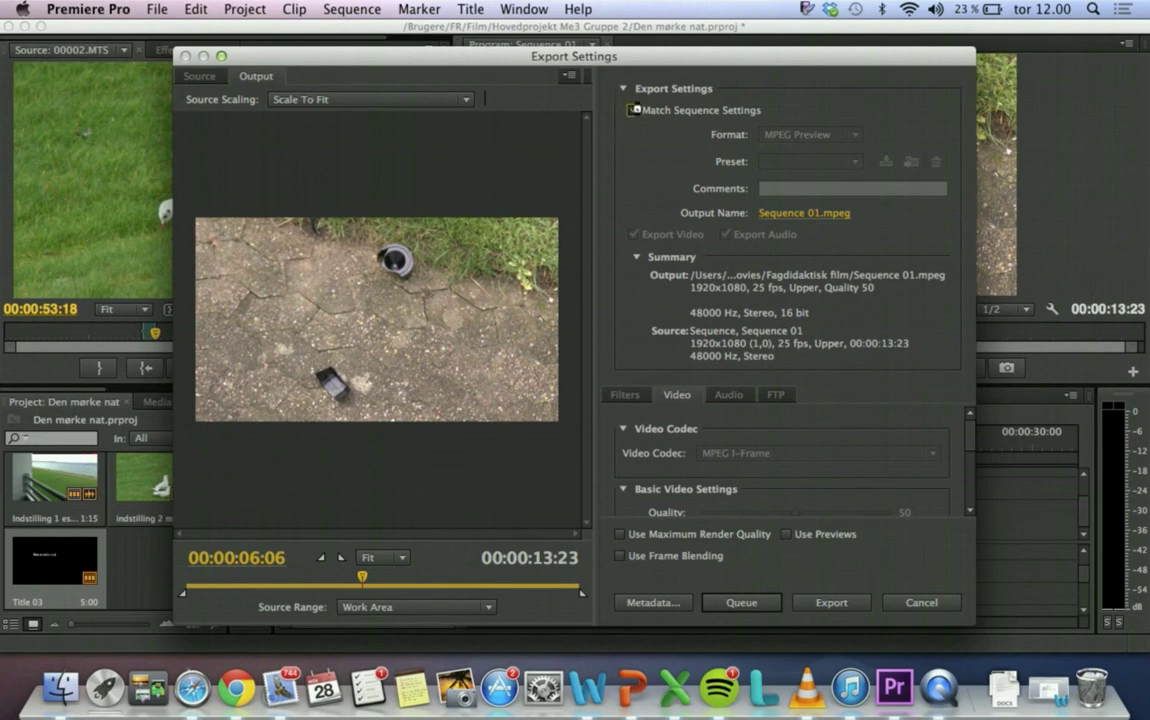
{"action": "left_click", "coordinate": [634, 111]}
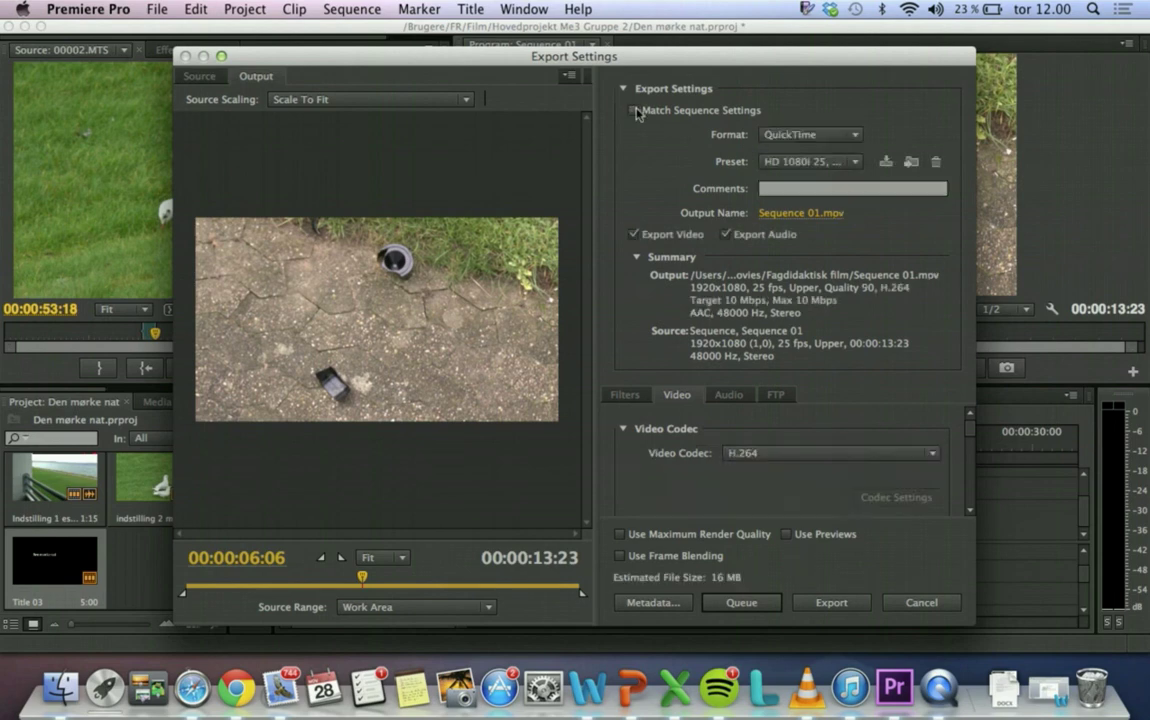
{"action": "left_click", "coordinate": [822, 137]}
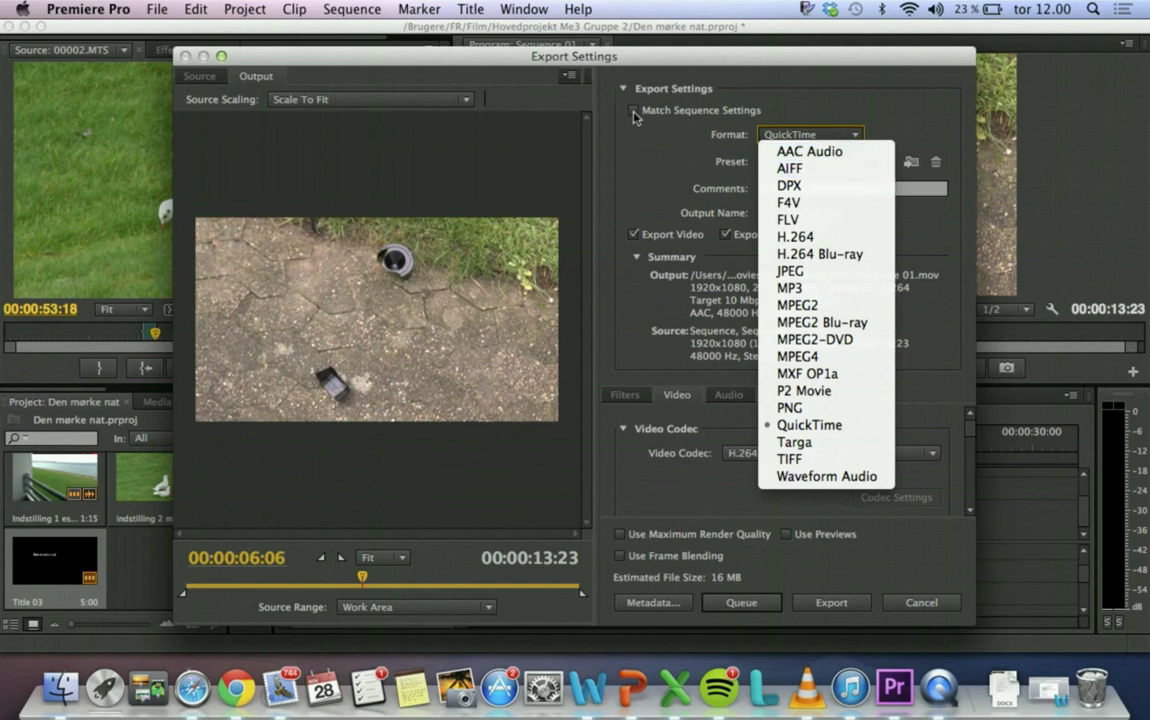
{"action": "left_click", "coordinate": [834, 141]}
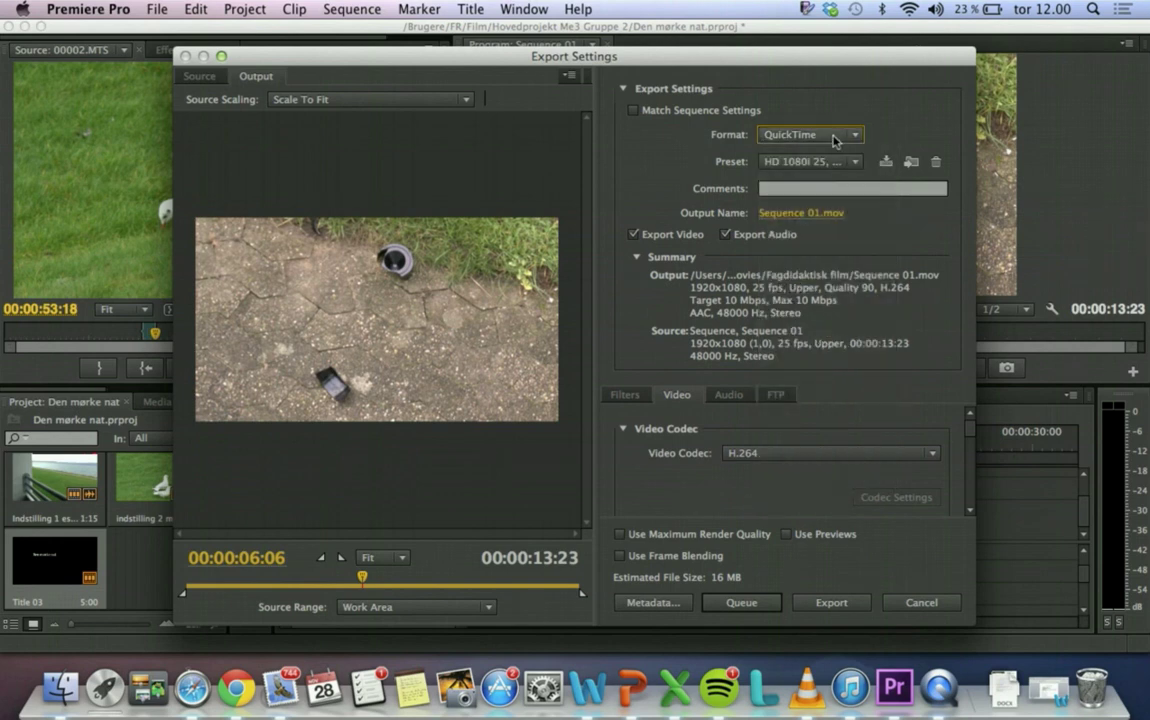
{"action": "left_click", "coordinate": [632, 110]}
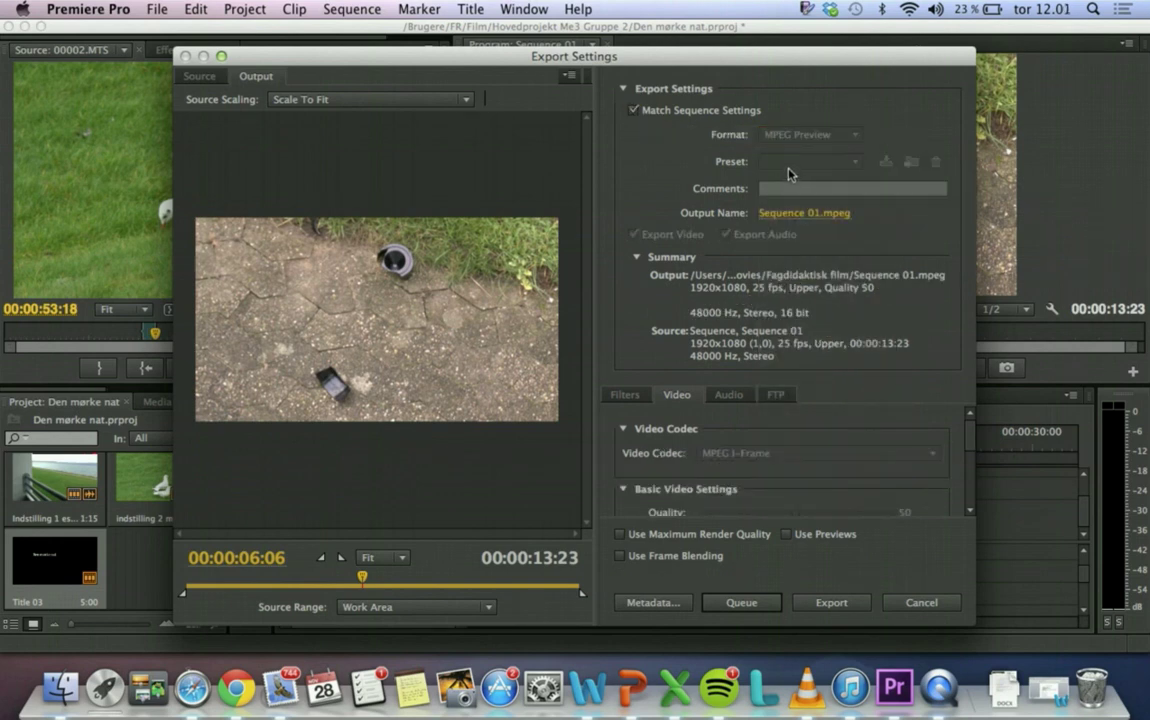
- Rename the export output to 'Den mørke nat.mpeg' in the chosen folder and start the export
{"action": "left_click", "coordinate": [791, 222]}
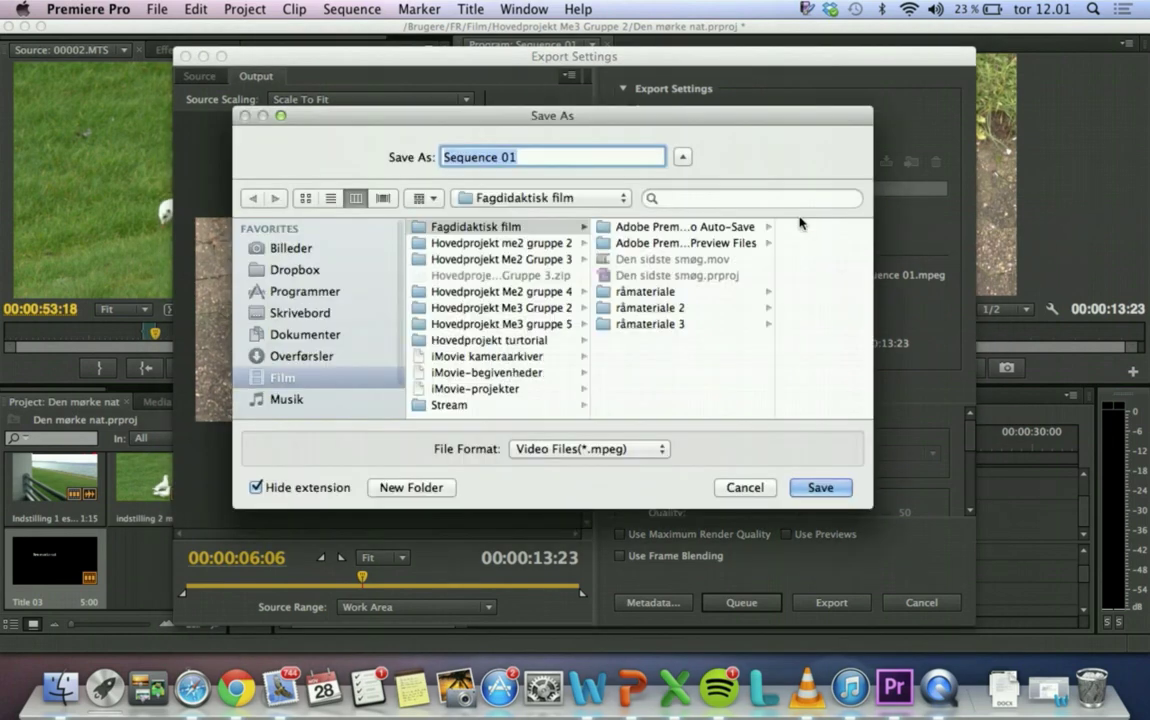
{"action": "key", "text": "BackSpace"}
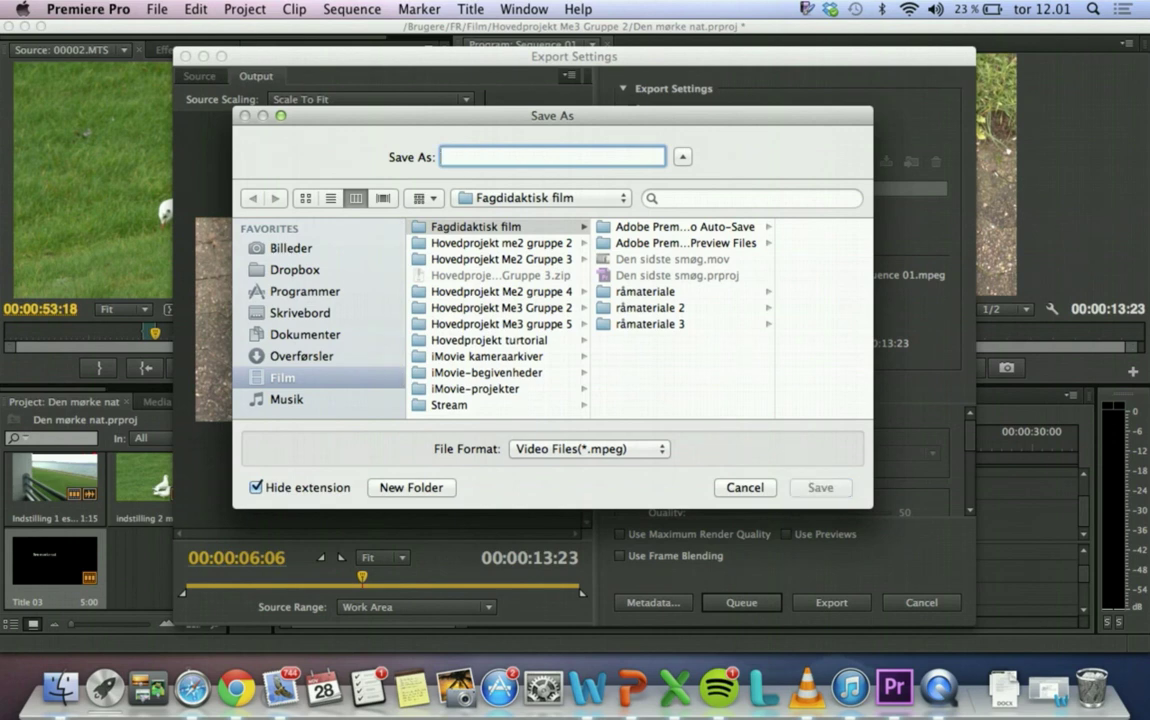
{"action": "type", "text": "Den mørk"}
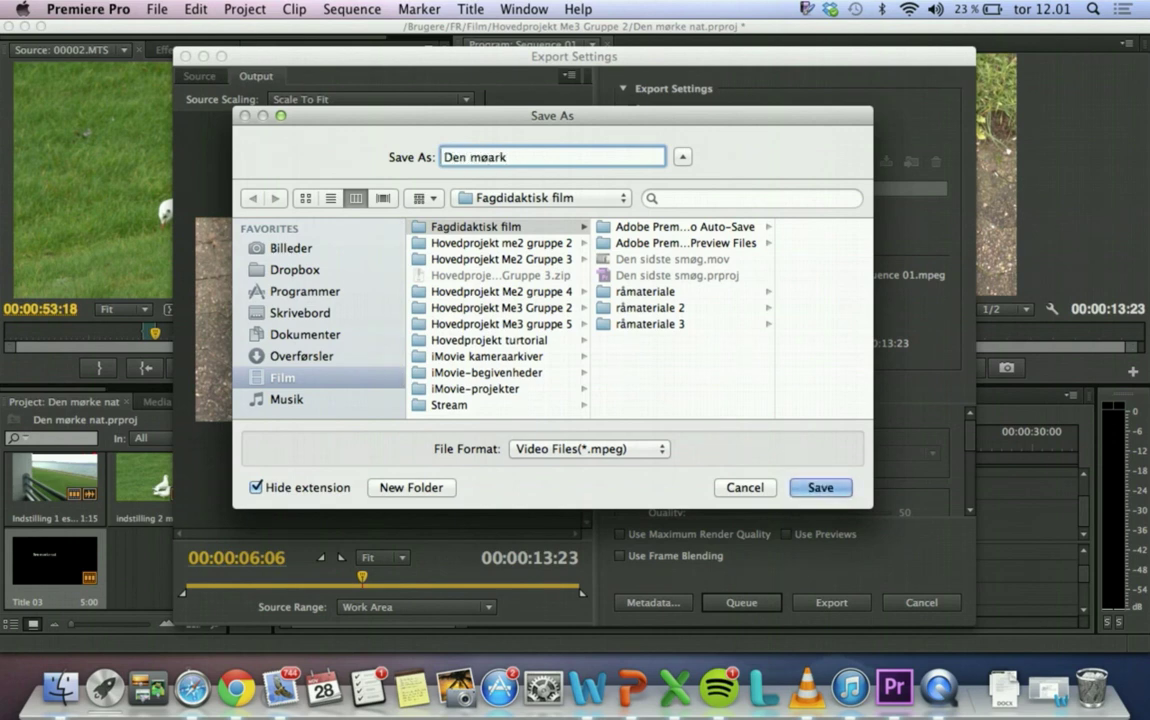
{"action": "type", "text": "e nat"}
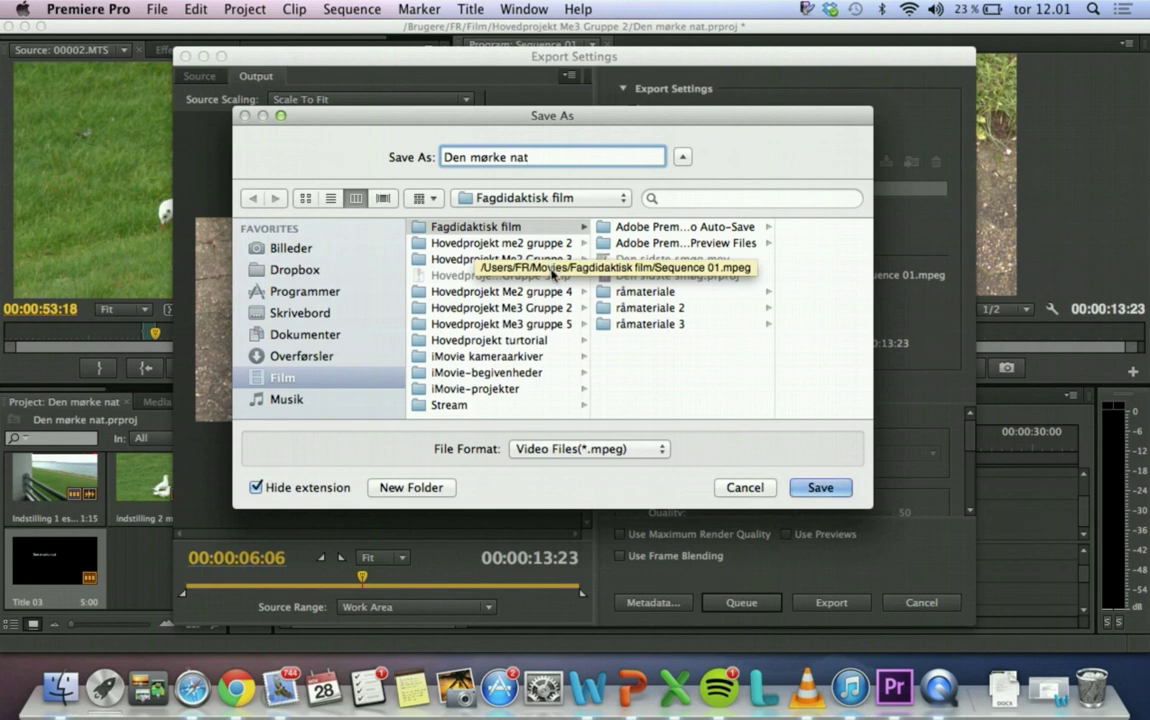
{"action": "left_click", "coordinate": [500, 259]}
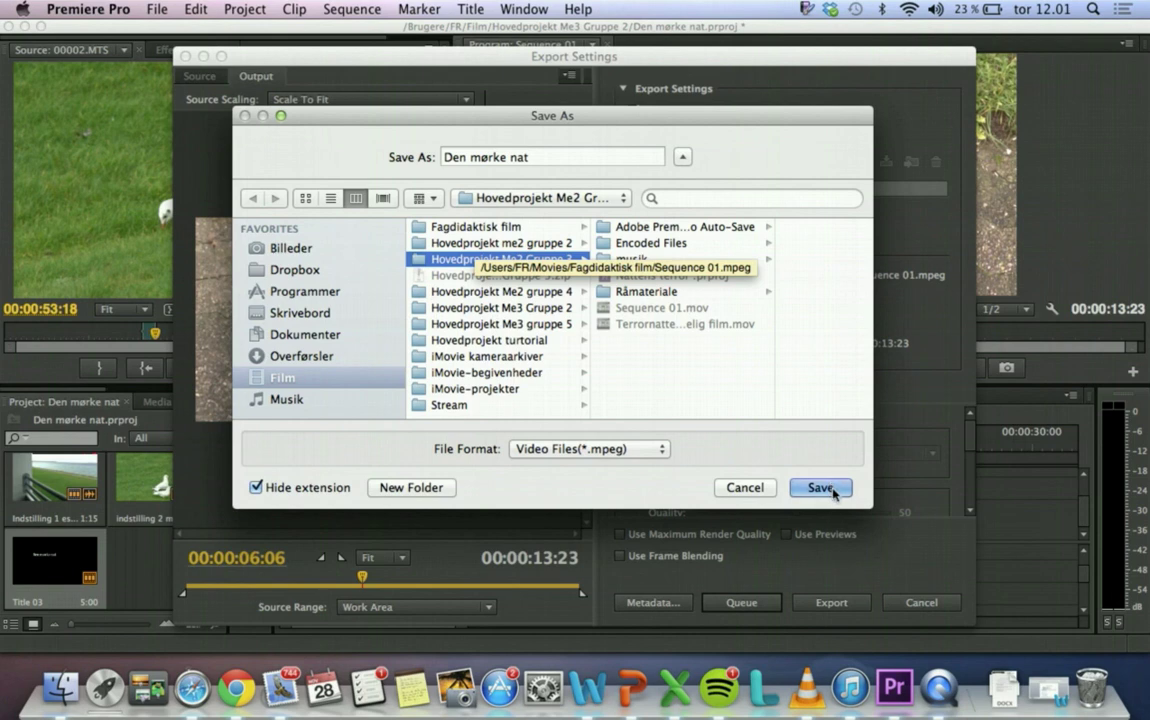
{"action": "left_click", "coordinate": [821, 488]}
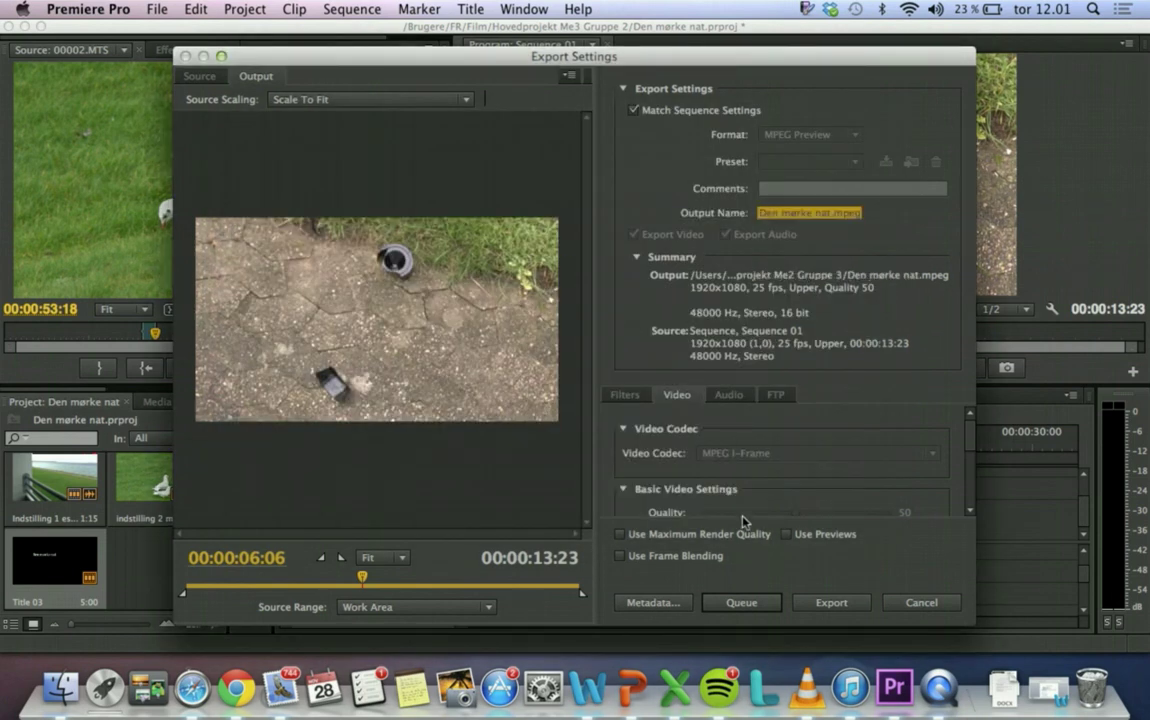
{"action": "left_click", "coordinate": [820, 604]}
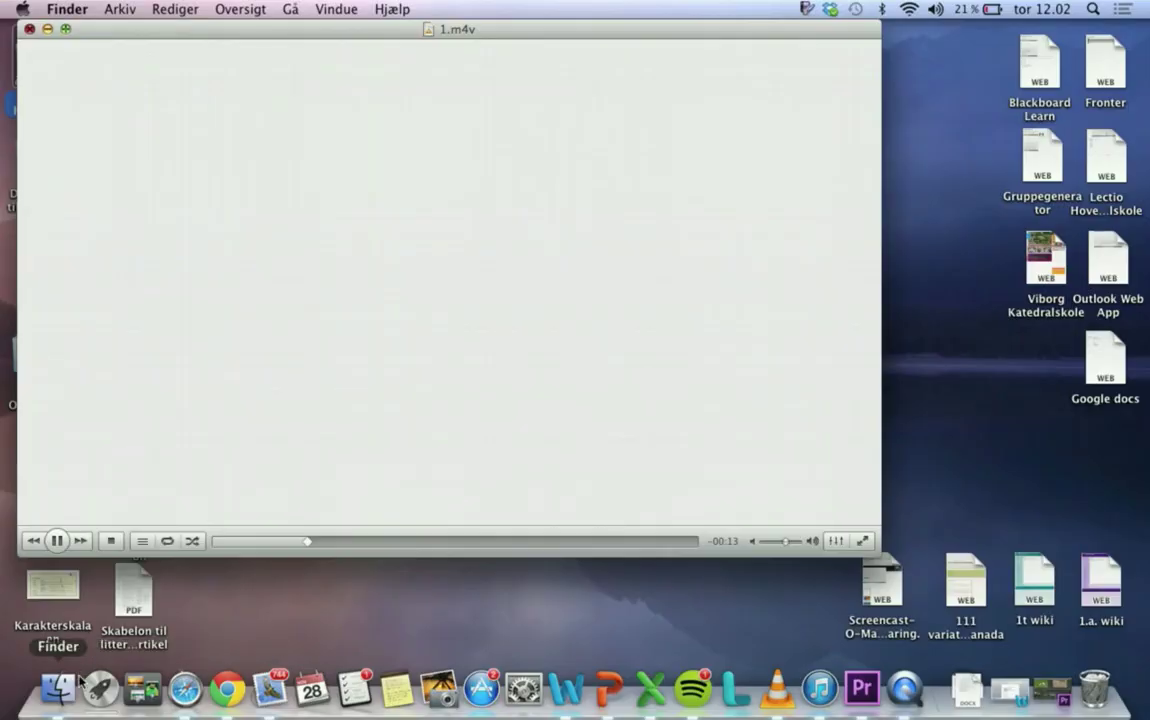
- Open Den mørke nat.mpeg from Film > Hovedprojekt Me3 Gruppe 2 in QuickTime Player
{"action": "left_click", "coordinate": [60, 688]}
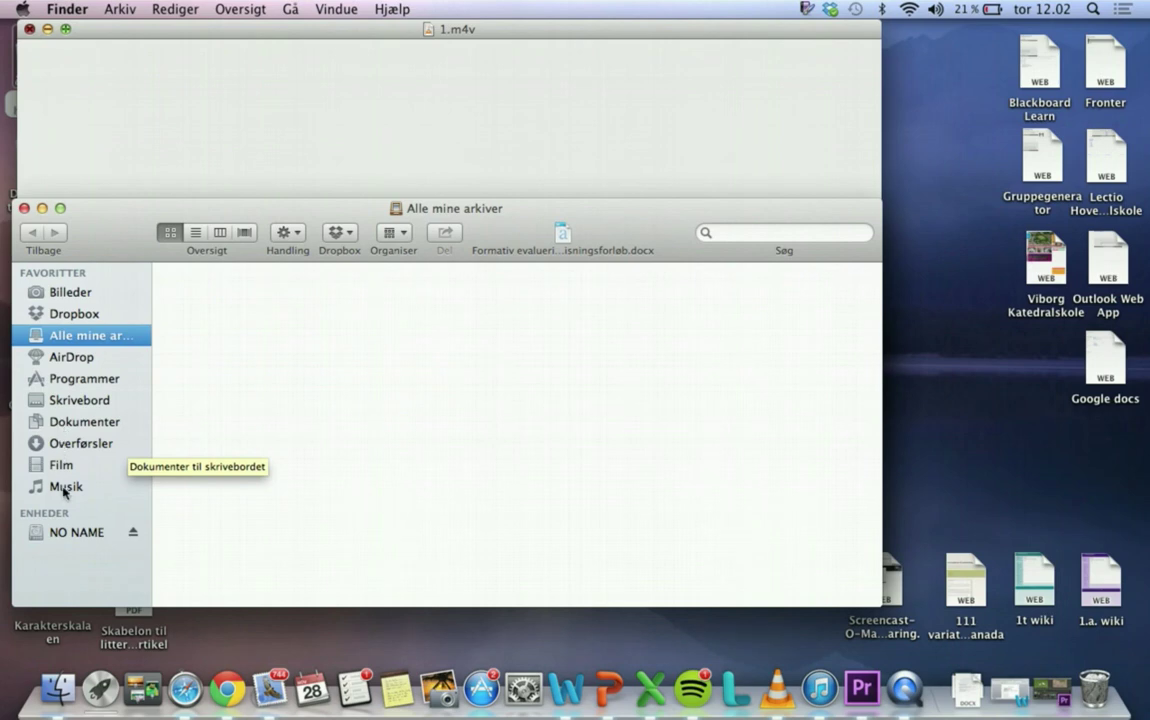
{"action": "left_click", "coordinate": [68, 475]}
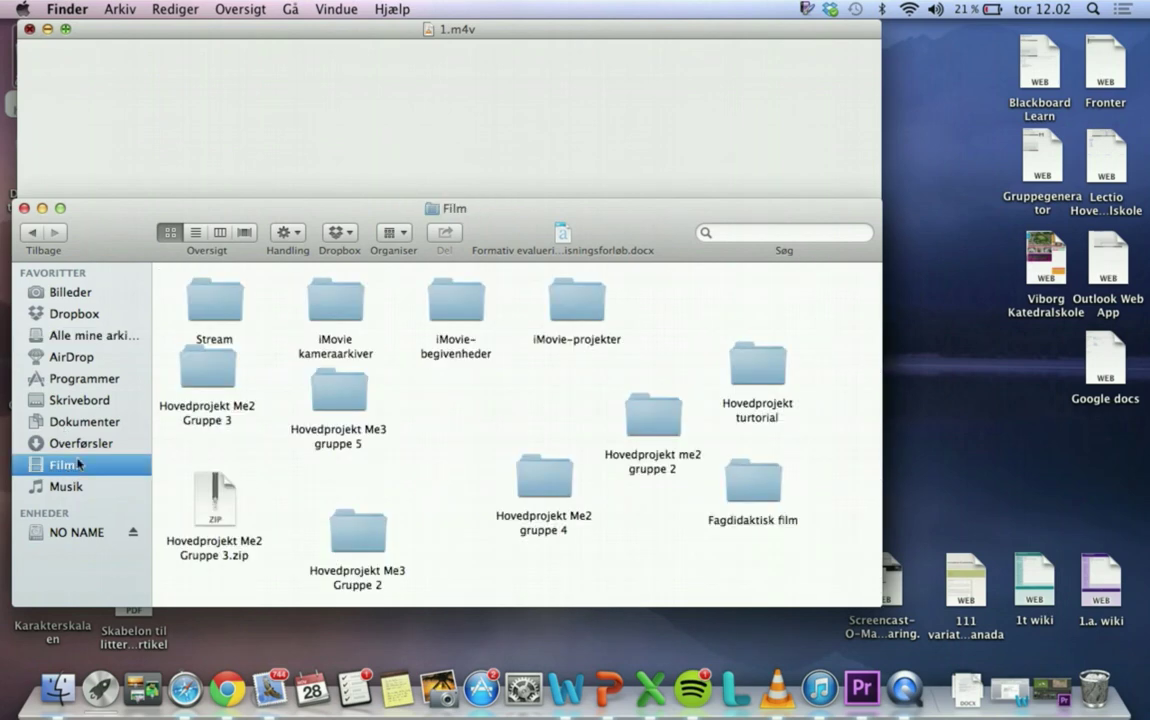
{"action": "double_click", "coordinate": [362, 533]}
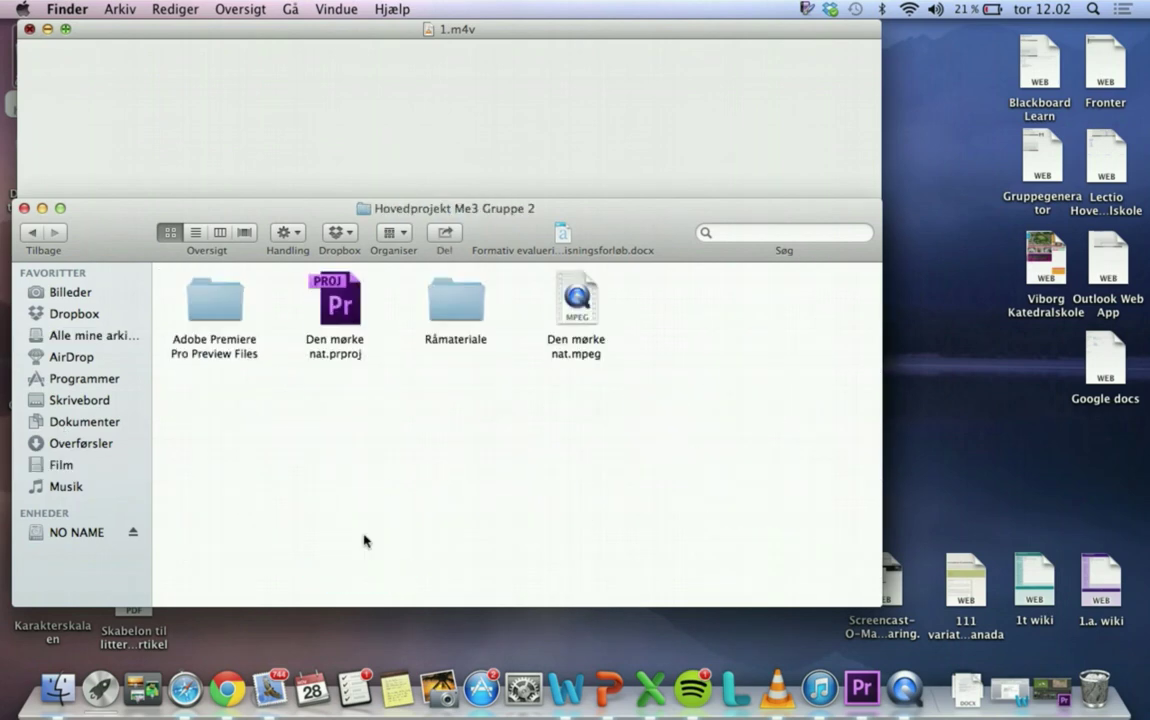
{"action": "left_click", "coordinate": [597, 312]}
{"action": "double_click", "coordinate": [597, 312]}
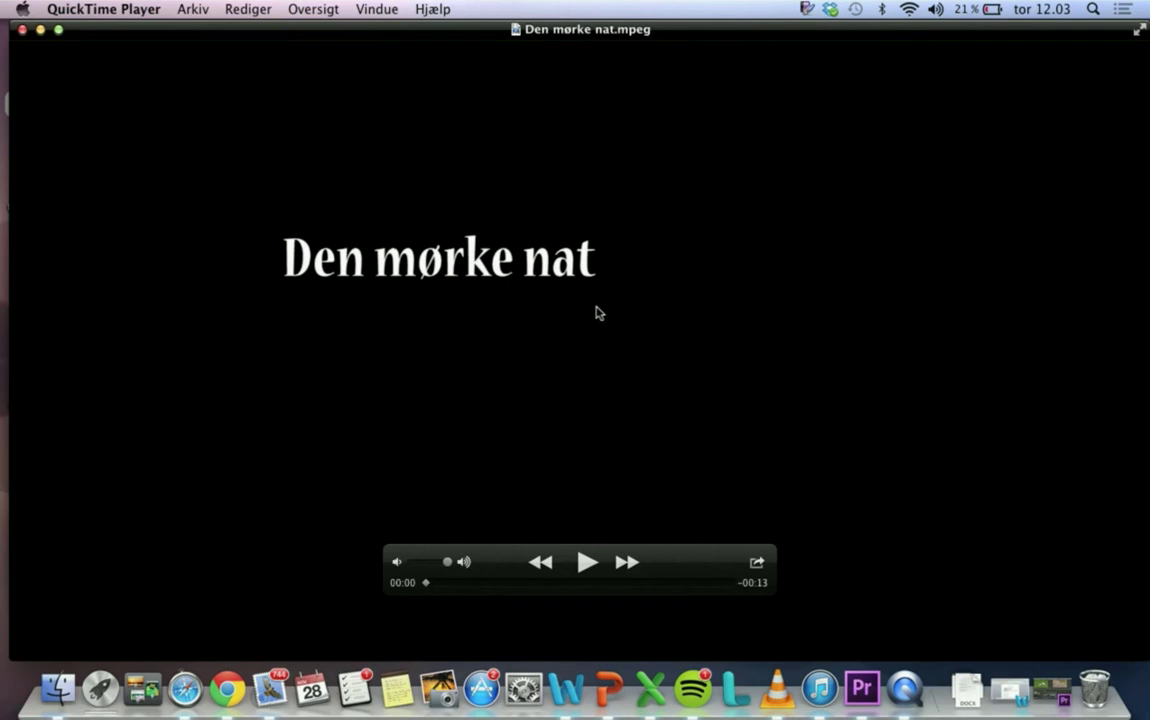
- Play the exported Den mørke nat.mpeg in QuickTime from its title card to the end
{"action": "left_click", "coordinate": [586, 563]}
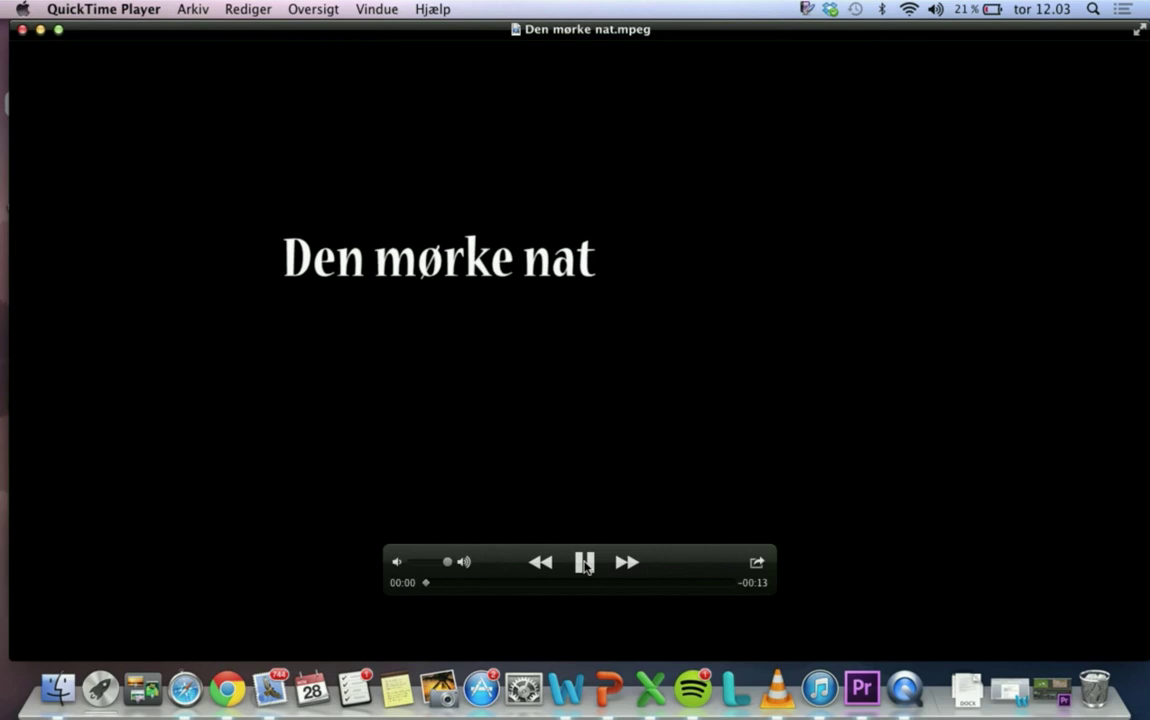